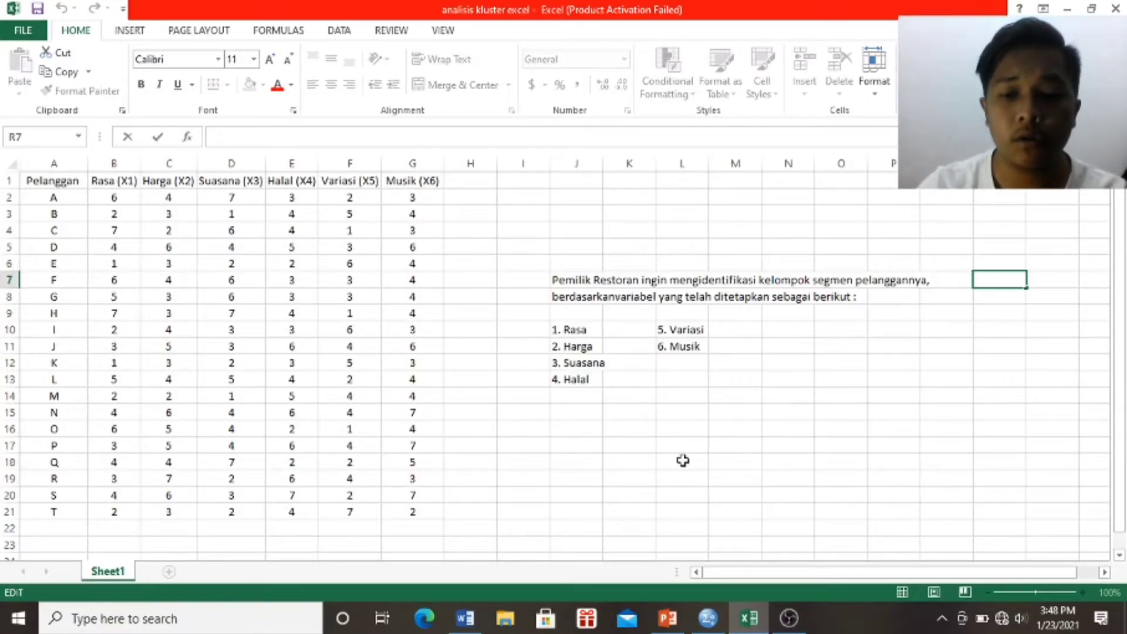
Switch to the SPSS dataset and set the measurement level of the Pelanggan variable to Nominal
{"action": "left_click", "coordinate": [706, 615]}
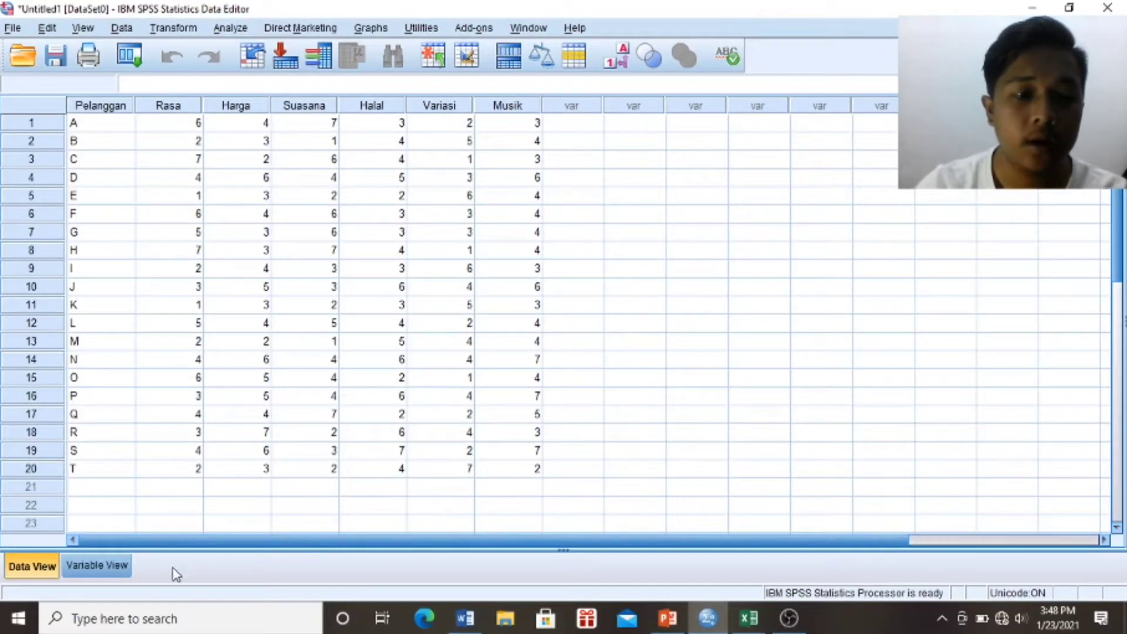
{"action": "left_click", "coordinate": [109, 565]}
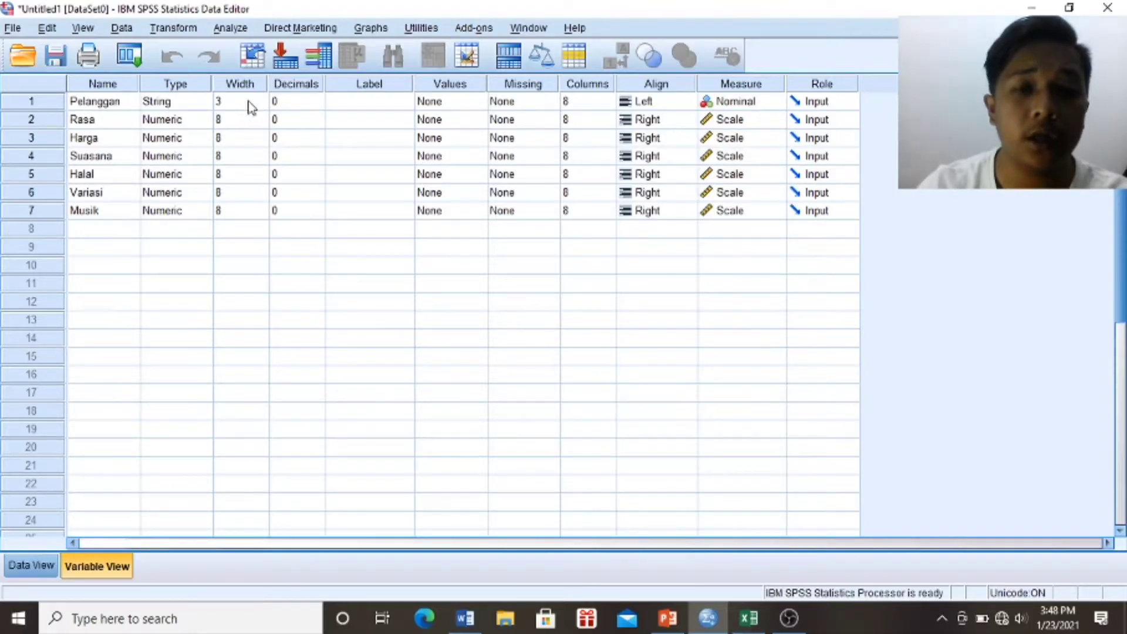
{"action": "left_click", "coordinate": [735, 104]}
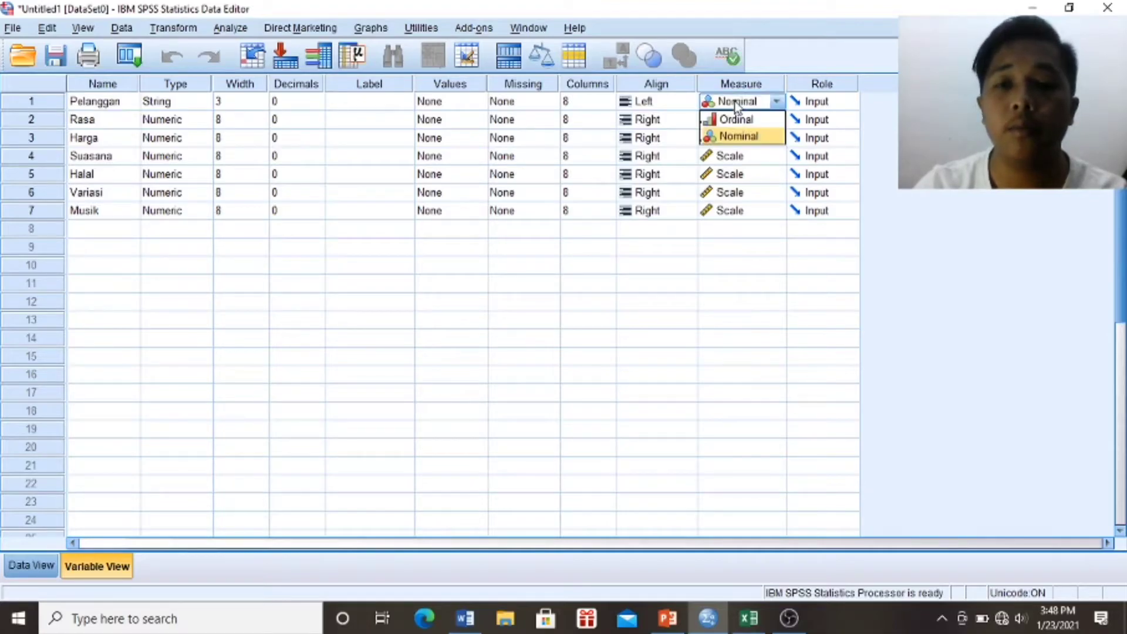
{"action": "left_click", "coordinate": [728, 134]}
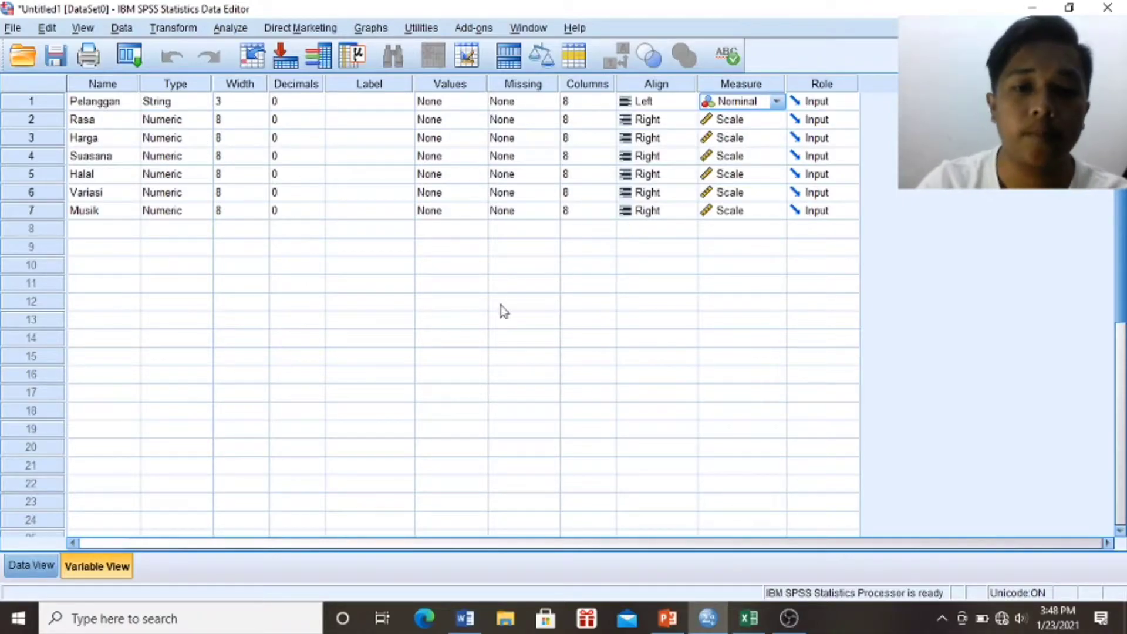
Run Descriptives on Rasa, Harga, Suasana, Halal, Variasi and Musik, saving the standardized values as variables
{"action": "left_click", "coordinate": [40, 560]}
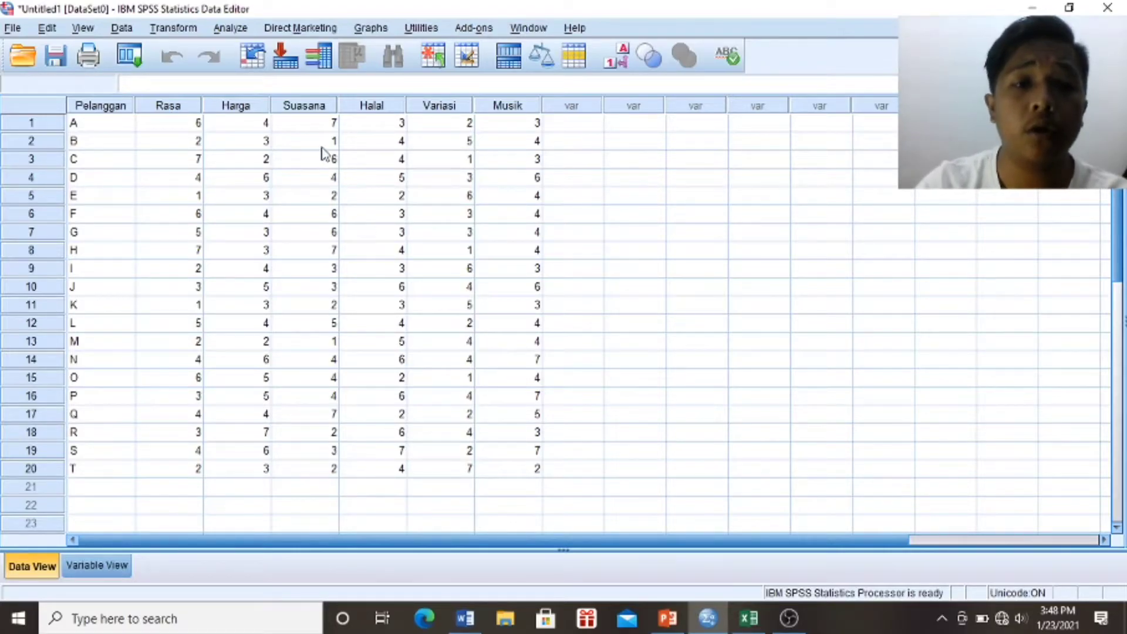
{"action": "left_click", "coordinate": [226, 29]}
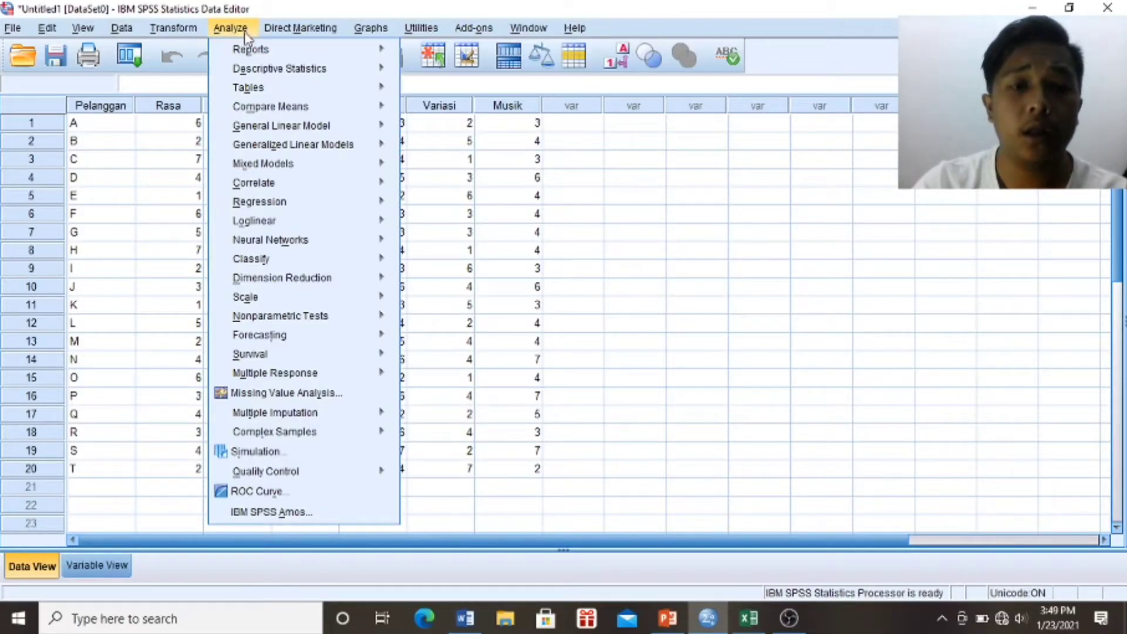
{"action": "left_click", "coordinate": [242, 30]}
{"action": "left_click", "coordinate": [239, 32]}
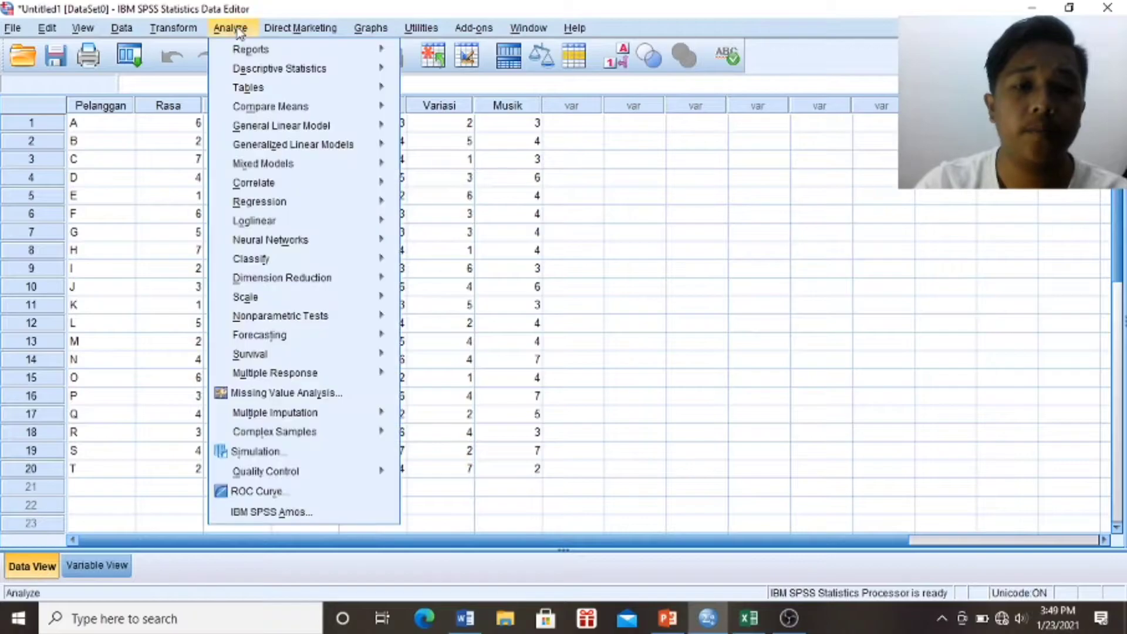
{"action": "mouse_move", "coordinate": [316, 74]}
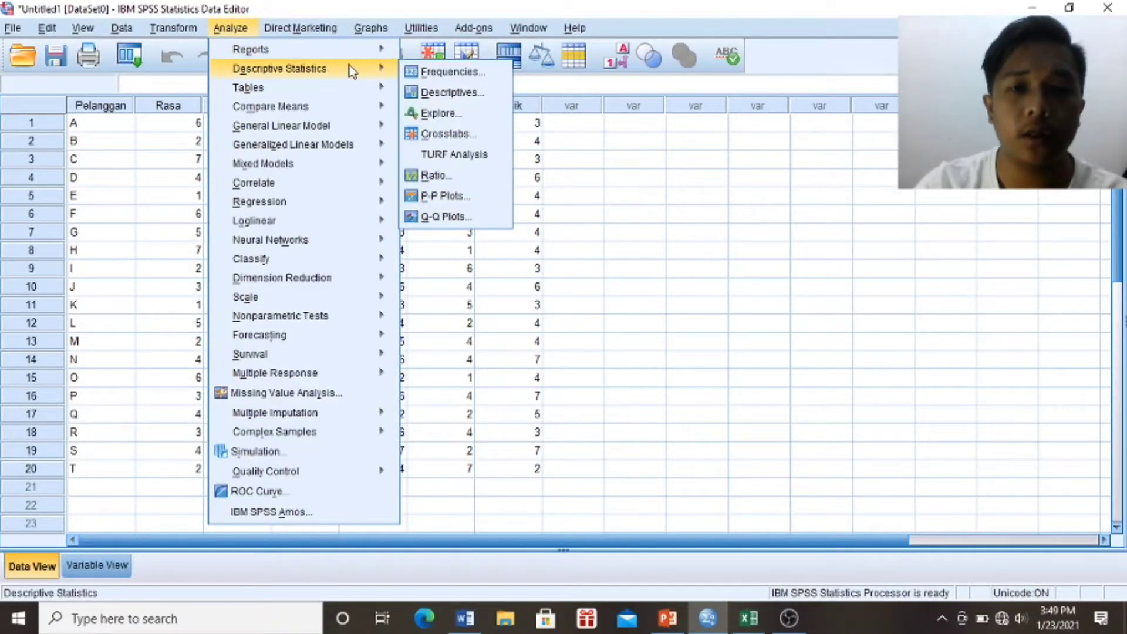
{"action": "left_click", "coordinate": [424, 92]}
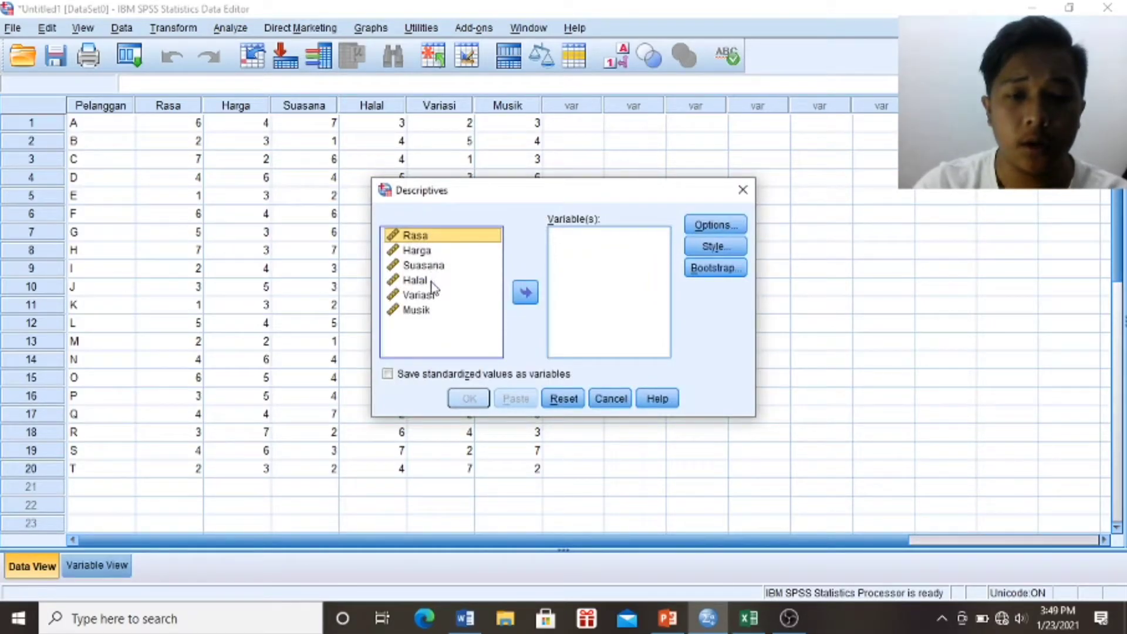
{"action": "left_click", "coordinate": [427, 316], "text": "shift"}
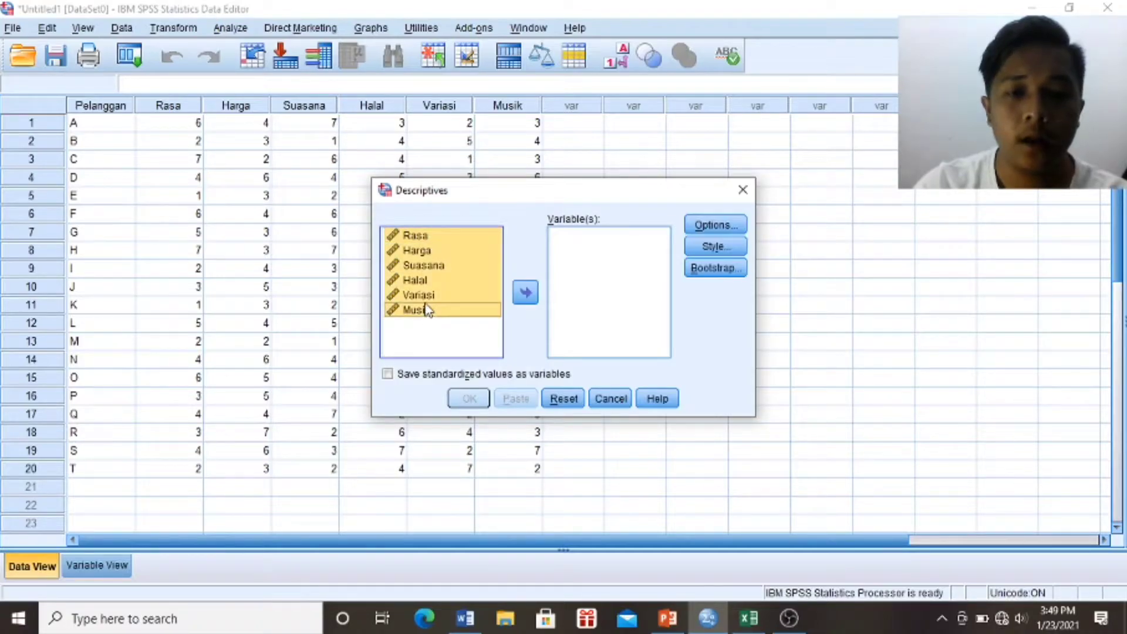
{"action": "left_click_drag", "start_coordinate": [427, 309], "coordinate": [596, 282]}
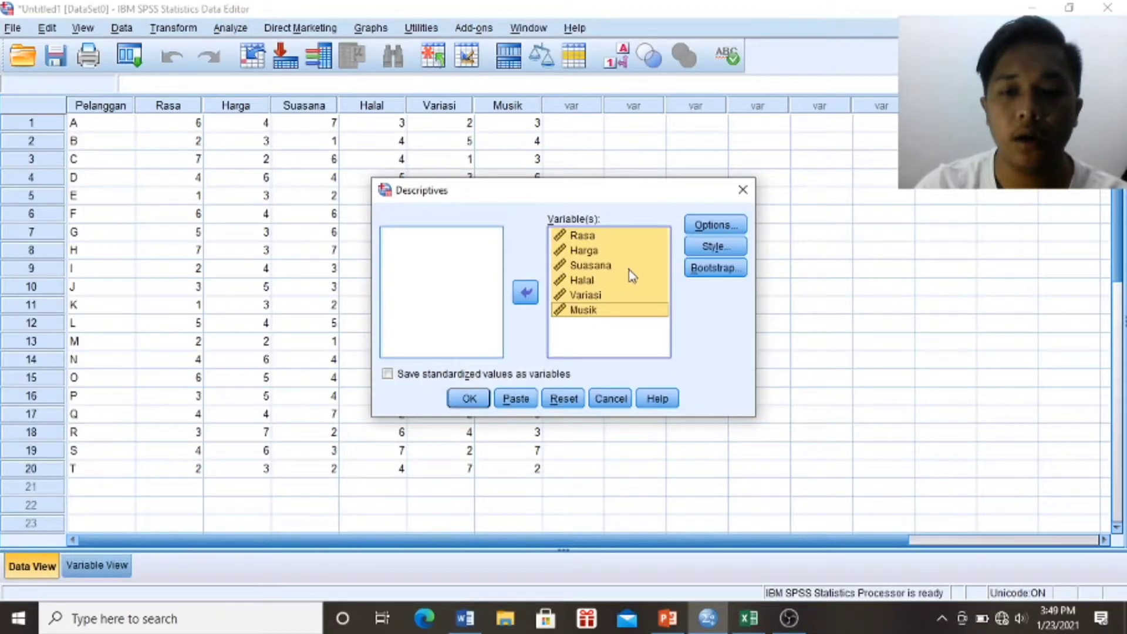
{"action": "left_click", "coordinate": [395, 376]}
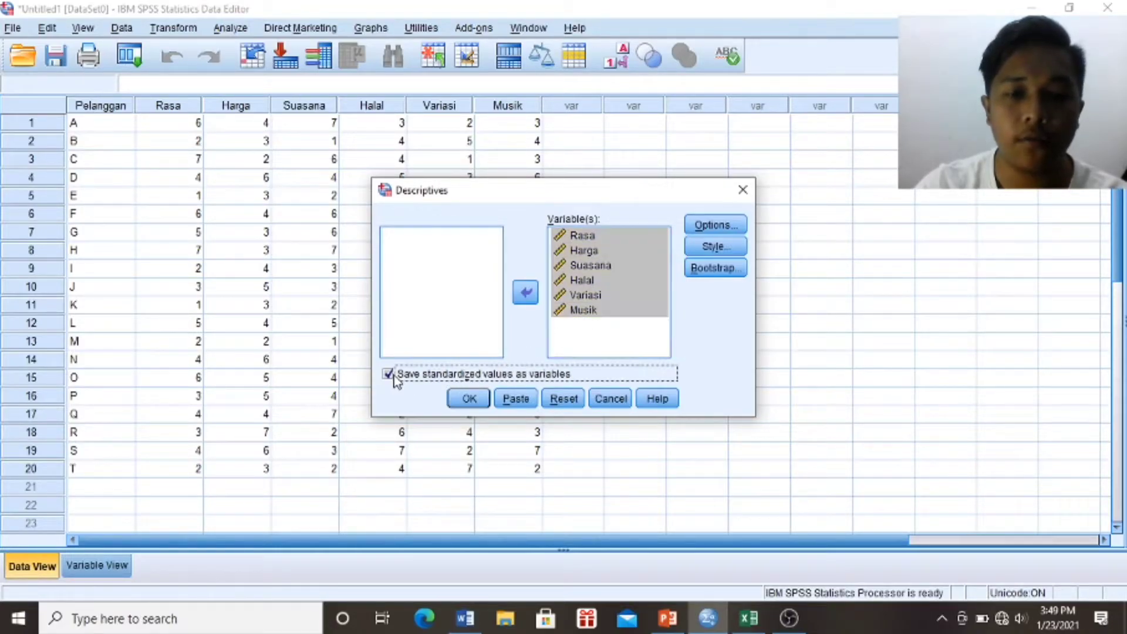
{"action": "left_click", "coordinate": [467, 399]}
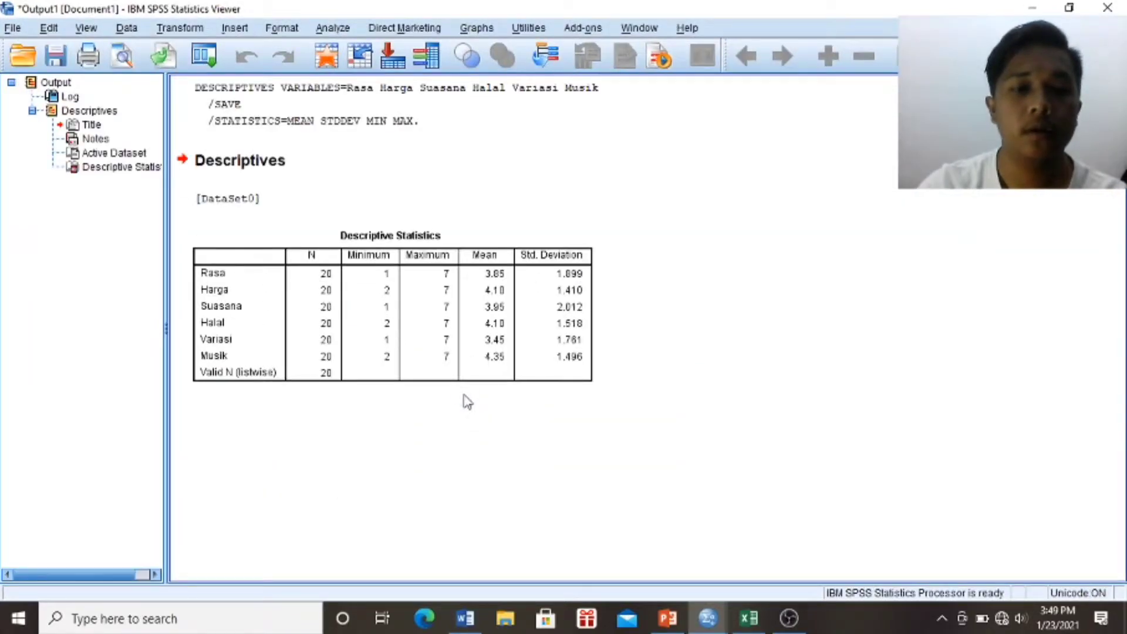
Arrange the Analisis Kluster Word document and the SPSS output viewer side by side
{"action": "left_click", "coordinate": [406, 341]}
{"action": "left_click", "coordinate": [549, 434]}
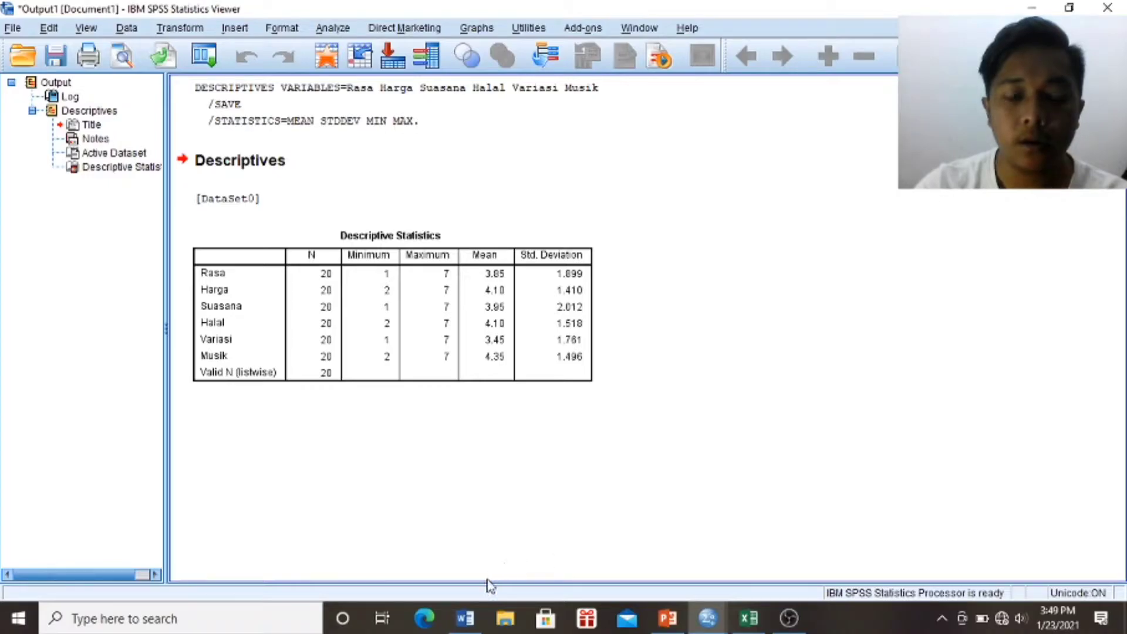
{"action": "left_click", "coordinate": [470, 618]}
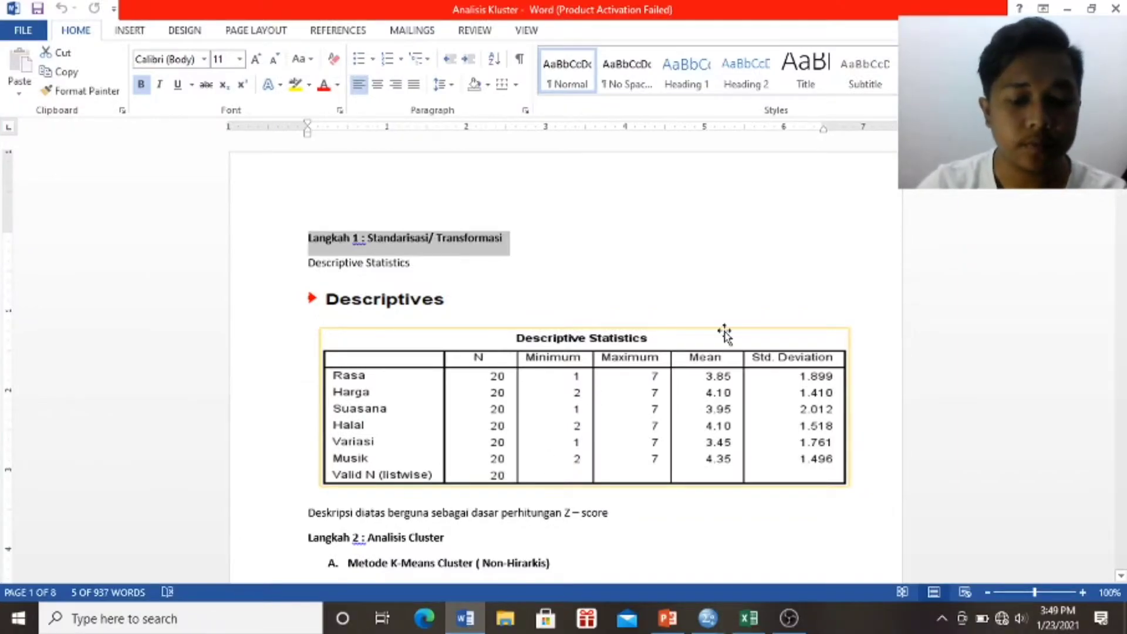
{"action": "key", "text": "super+Right"}
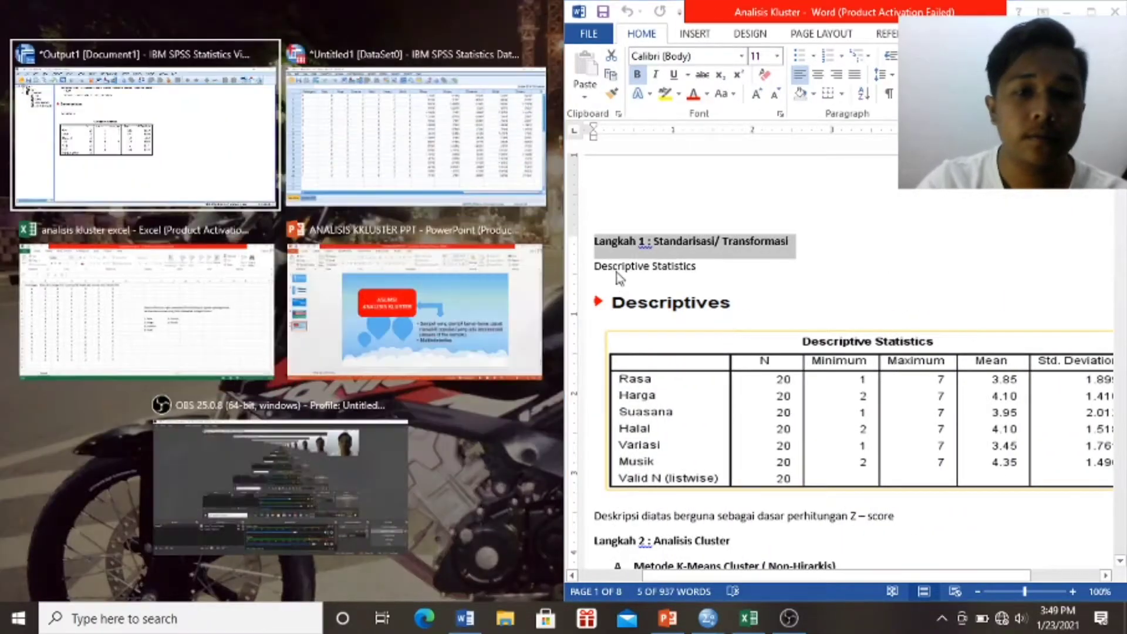
{"action": "left_click", "coordinate": [263, 202]}
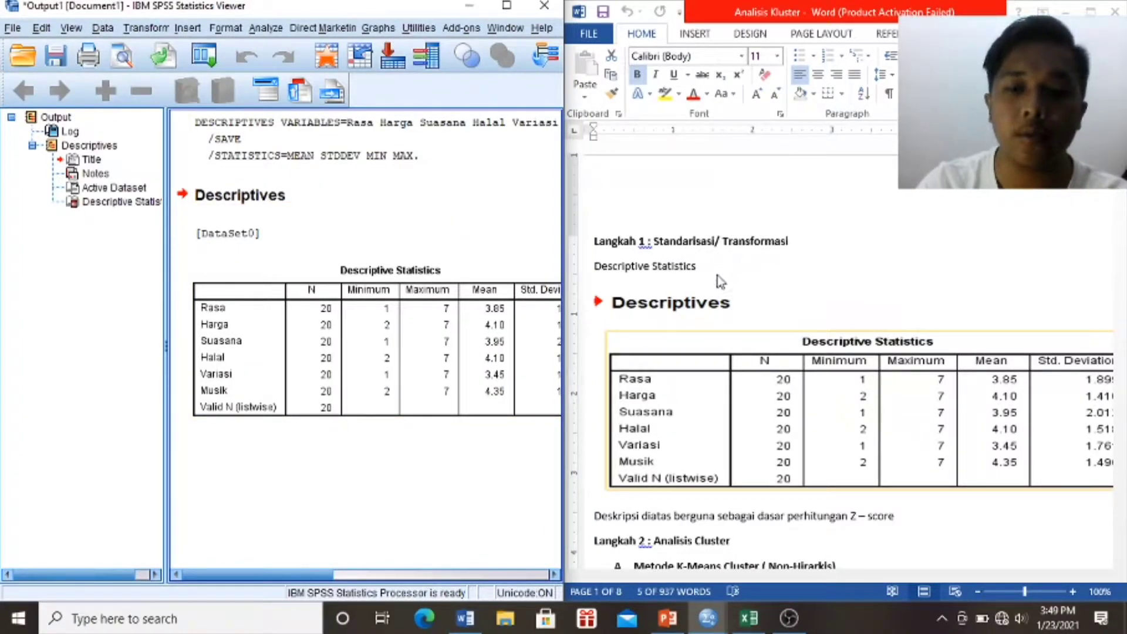
Compare the Descriptive Statistics table with the Word document and read on to its K-Means section with the Initial Cluster Centers
{"action": "left_click", "coordinate": [475, 321]}
{"action": "left_click", "coordinate": [449, 238]}
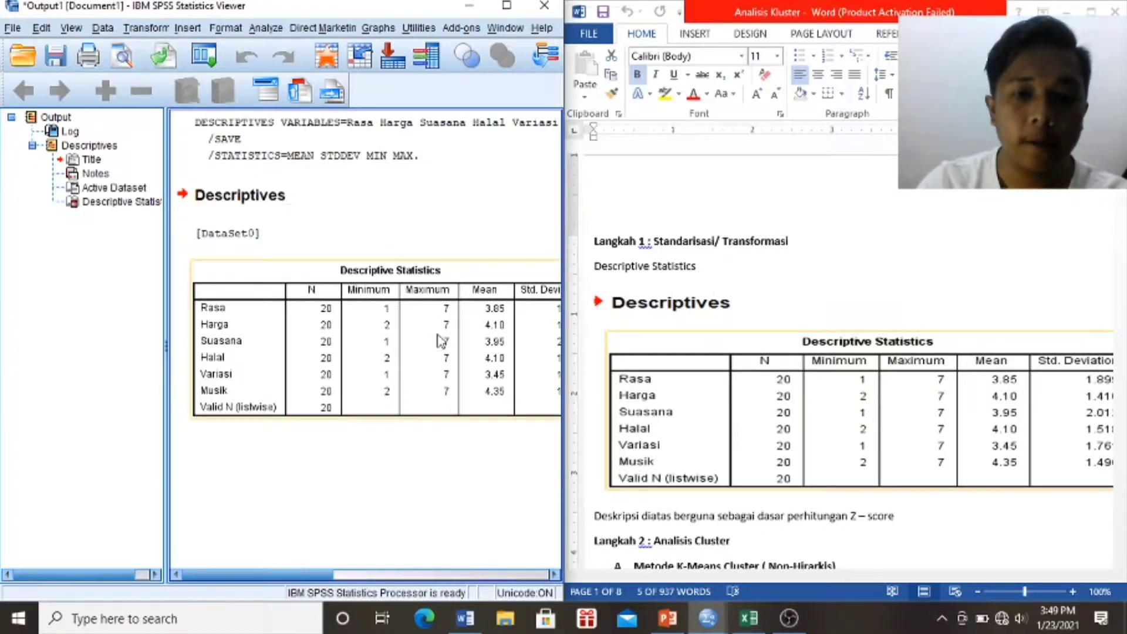
{"action": "left_click_drag", "start_coordinate": [306, 578], "coordinate": [332, 581]}
{"action": "left_click", "coordinate": [425, 323]}
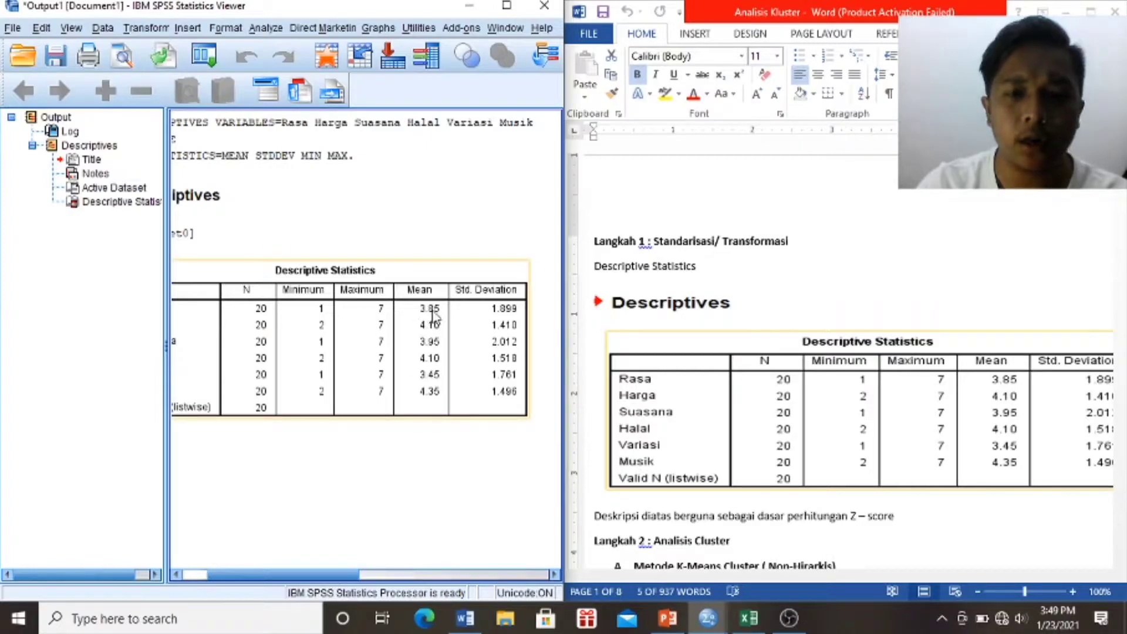
{"action": "left_click", "coordinate": [533, 351]}
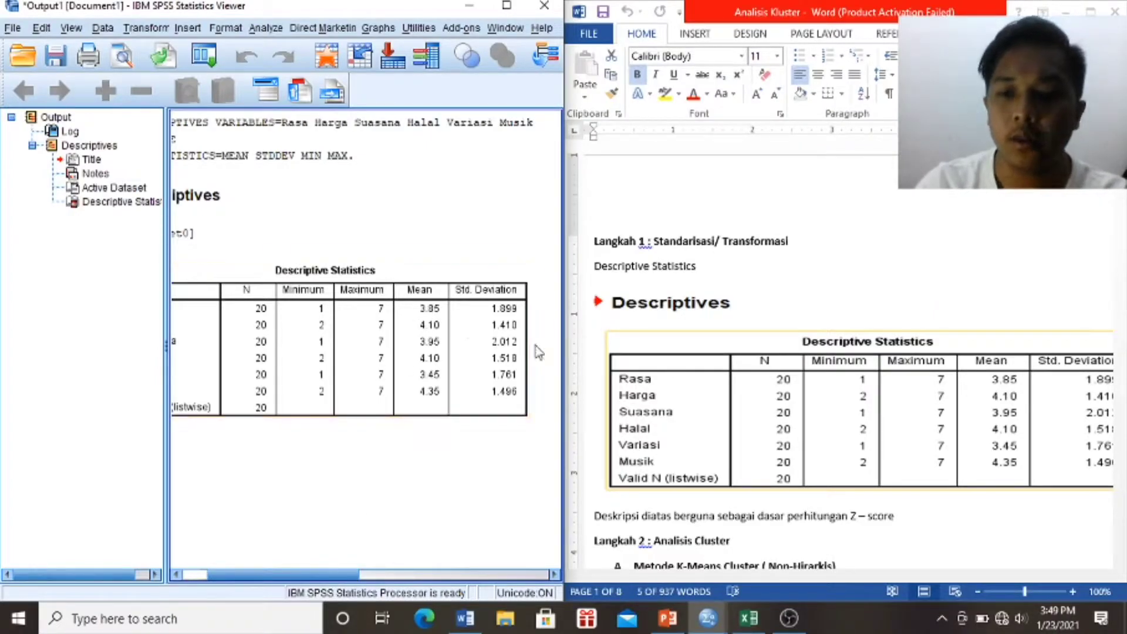
{"action": "scroll", "coordinate": [778, 383], "scroll_direction": "down", "scroll_amount": 3}
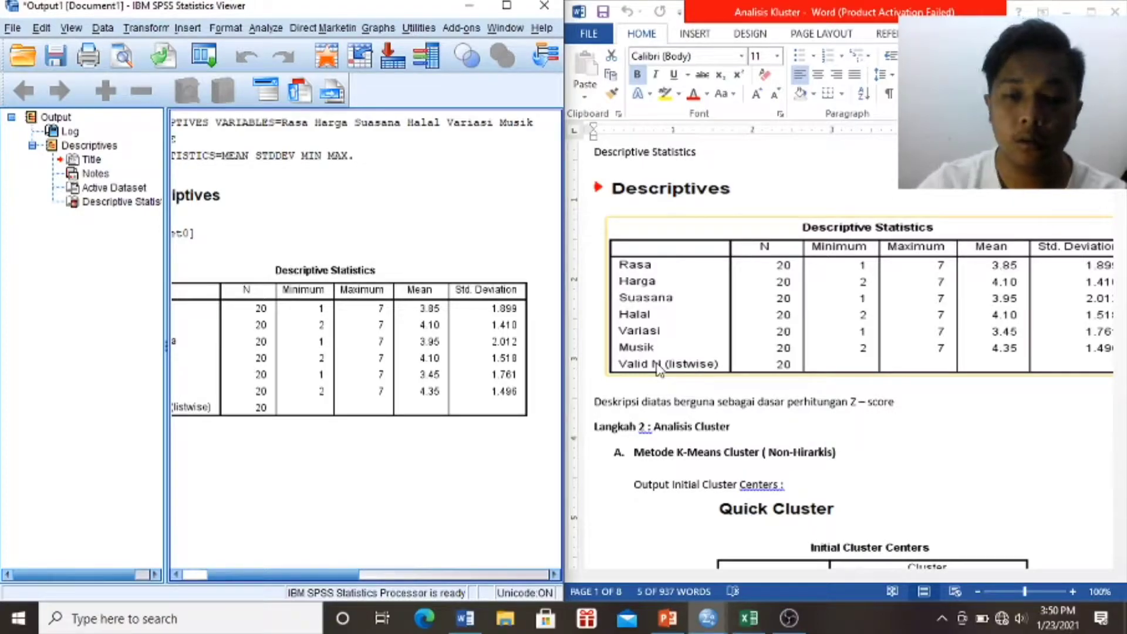
{"action": "scroll", "coordinate": [727, 393], "scroll_direction": "down", "scroll_amount": 3}
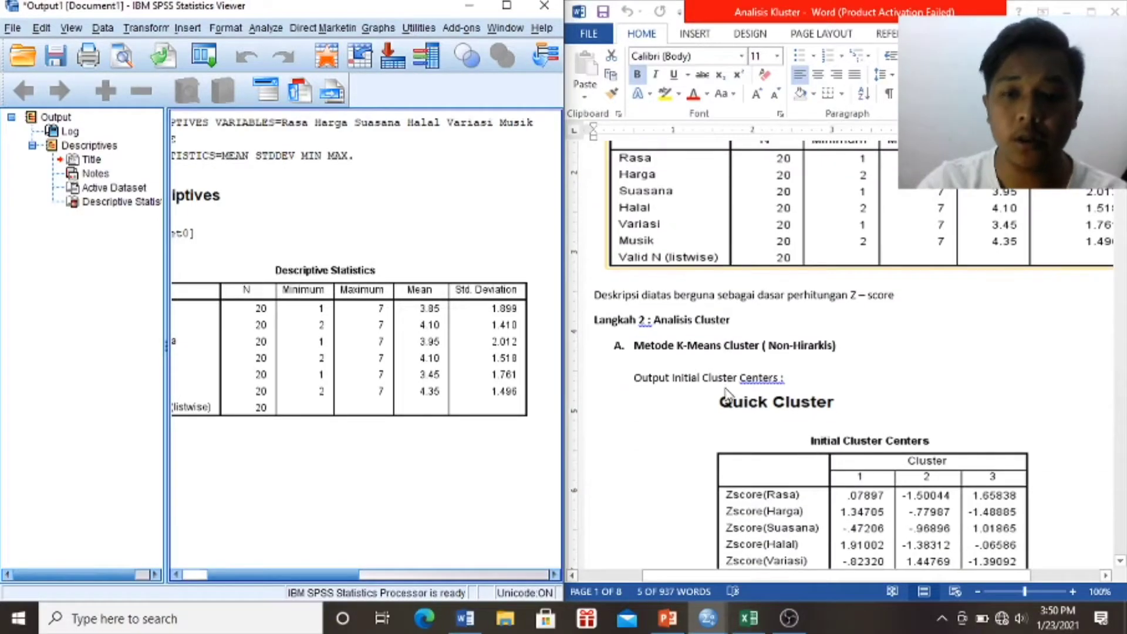
{"action": "scroll", "coordinate": [727, 393], "scroll_direction": "down", "scroll_amount": 1}
{"action": "scroll", "coordinate": [728, 394], "scroll_direction": "down", "scroll_amount": 1}
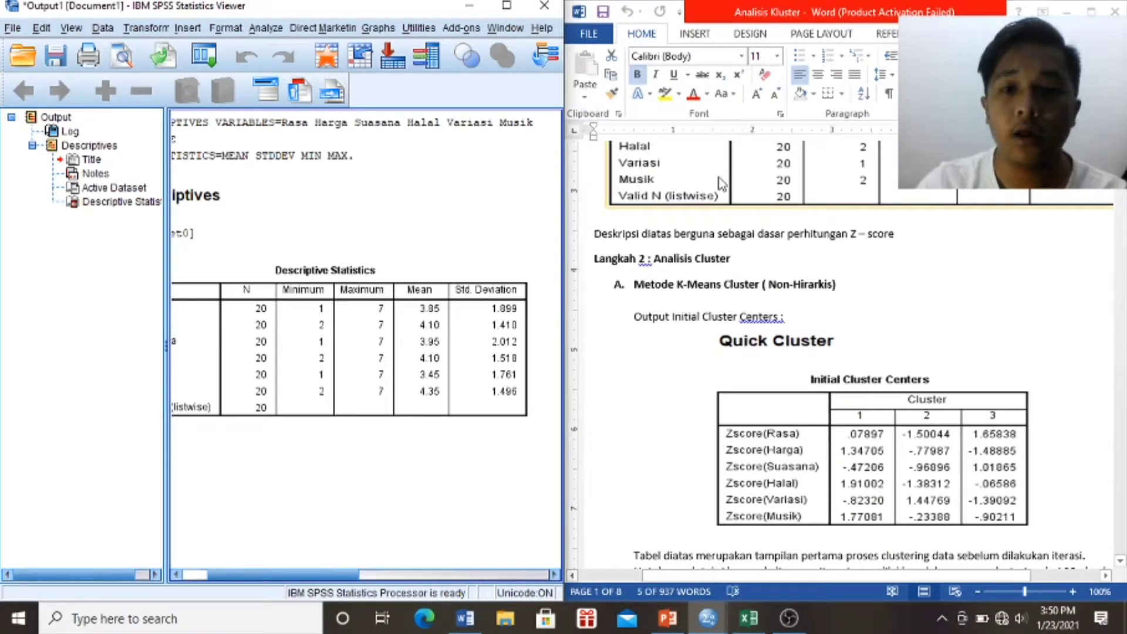
Maximize the SPSS output viewer and switch to the data editor holding the customer dataset
{"action": "left_click", "coordinate": [507, 7]}
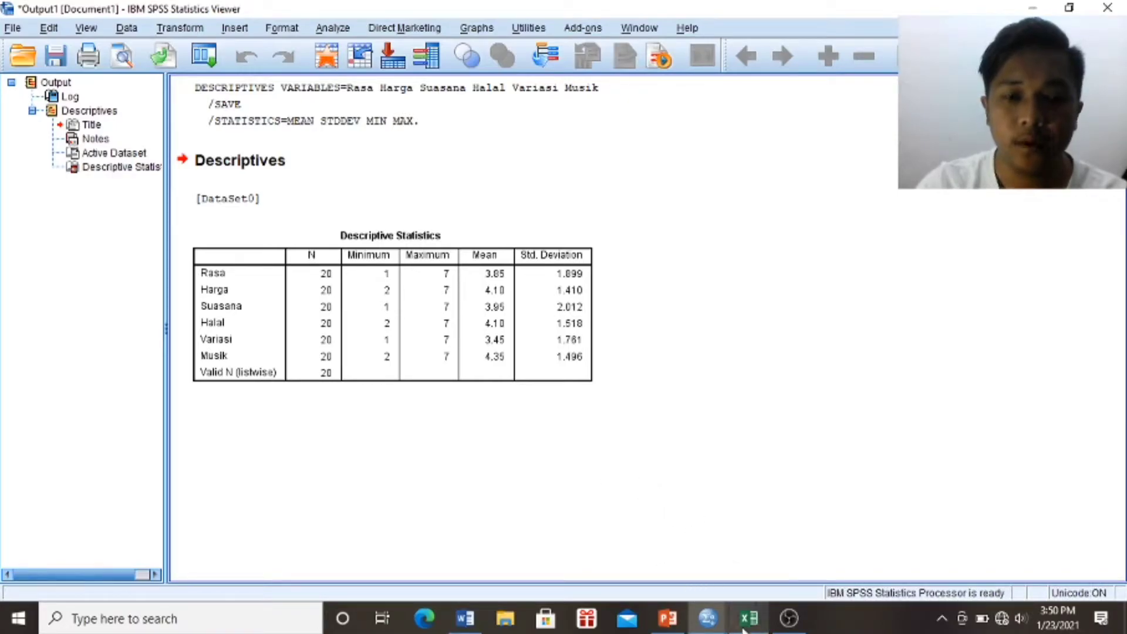
{"action": "left_click", "coordinate": [726, 620]}
{"action": "left_click", "coordinate": [631, 555]}
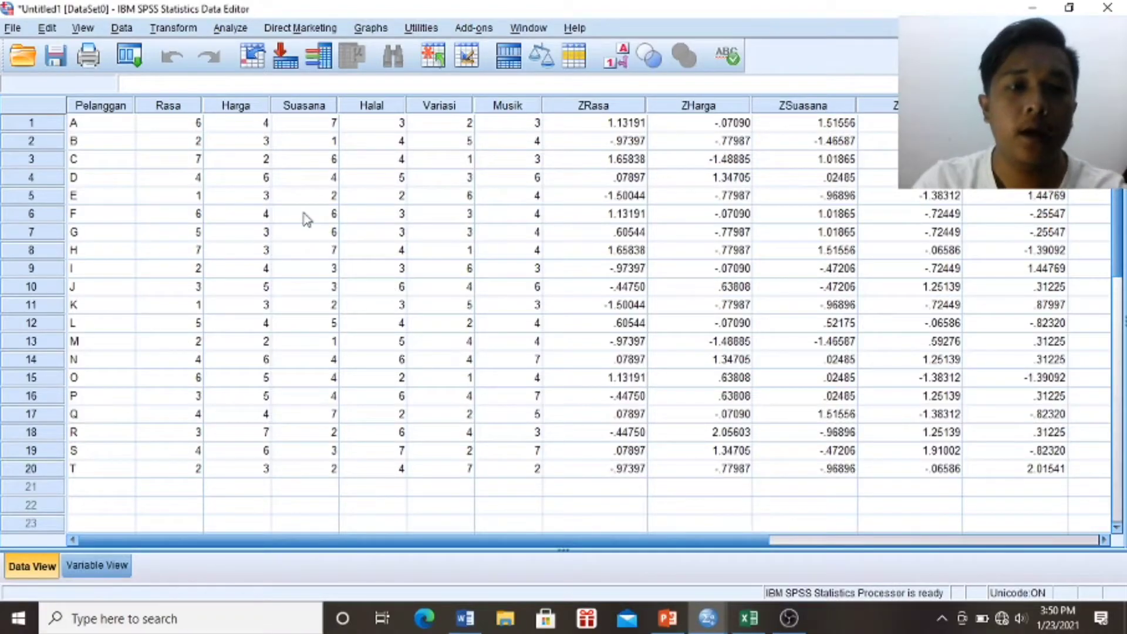
Start a K-Means Cluster Analysis with the Z-scores of Rasa, Harga, Suasana, Halal, Variasi and Musik as variables
{"action": "left_click", "coordinate": [233, 27]}
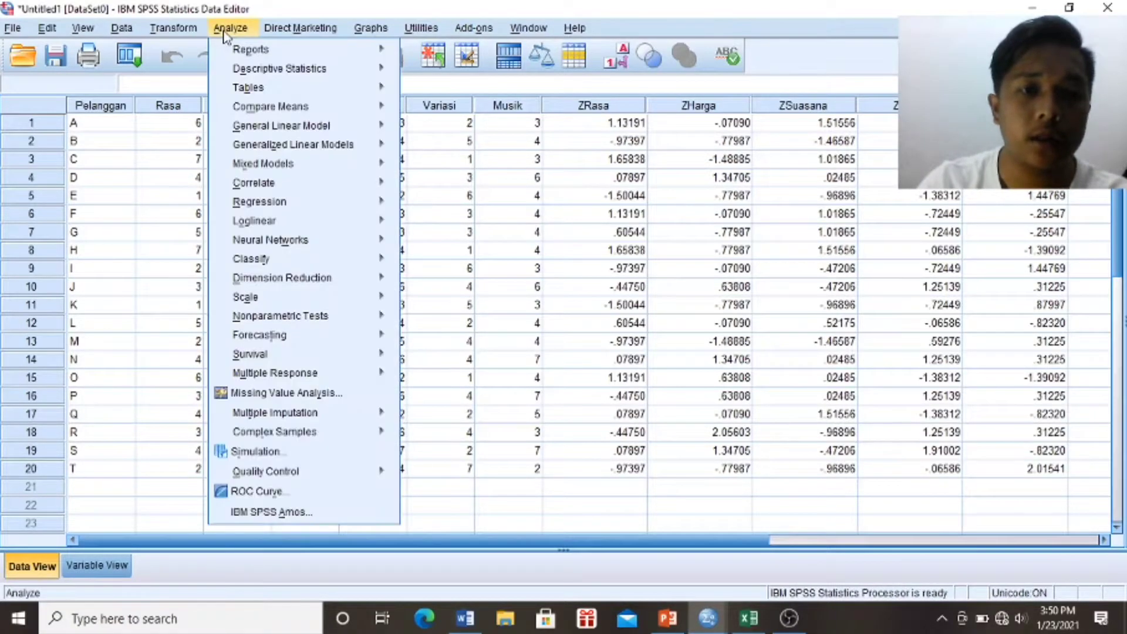
{"action": "mouse_move", "coordinate": [292, 92]}
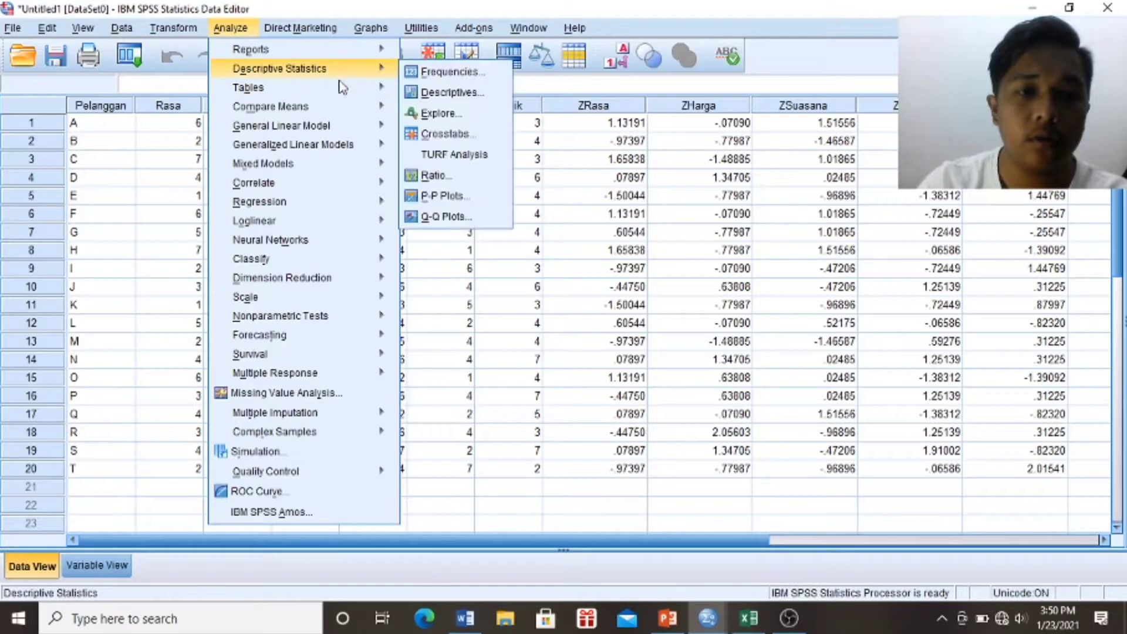
{"action": "mouse_move", "coordinate": [356, 299]}
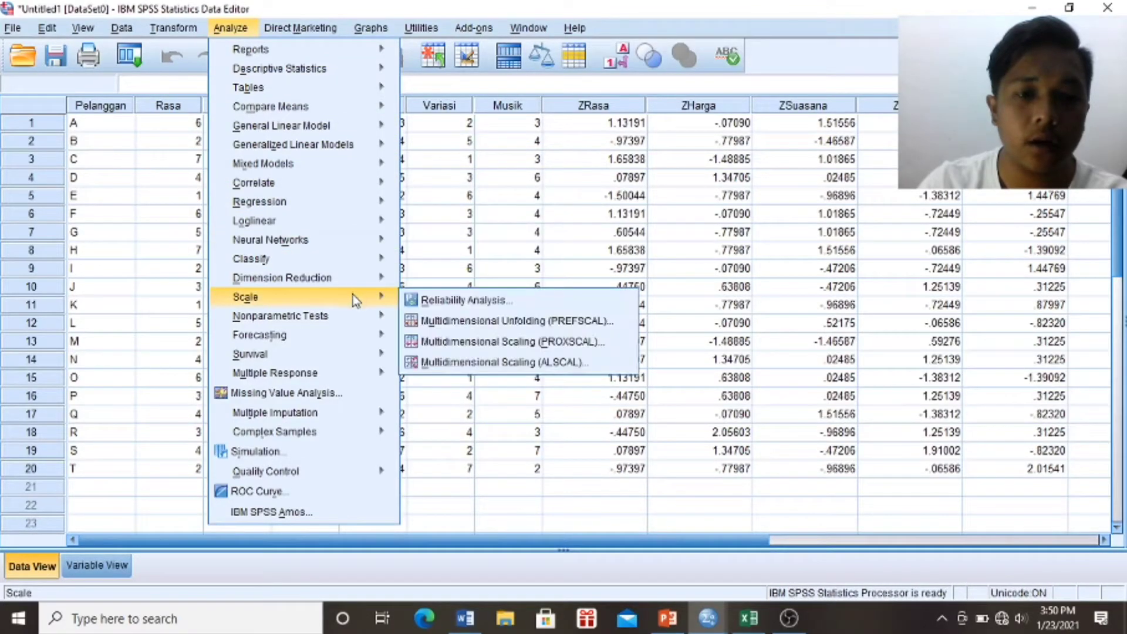
{"action": "mouse_move", "coordinate": [347, 269]}
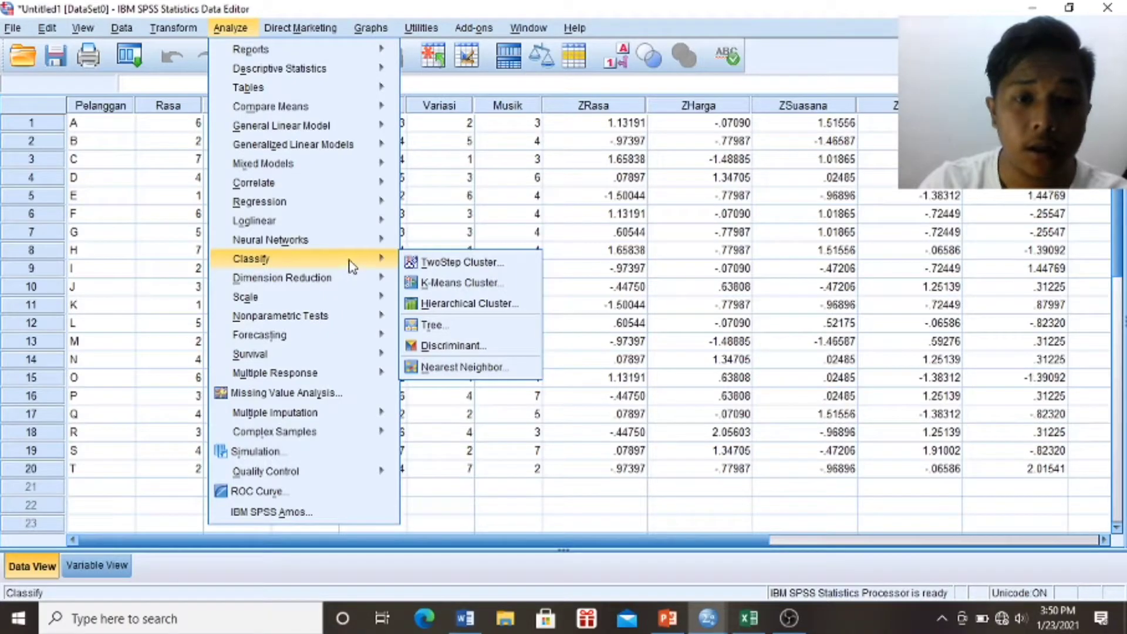
{"action": "left_click", "coordinate": [429, 287]}
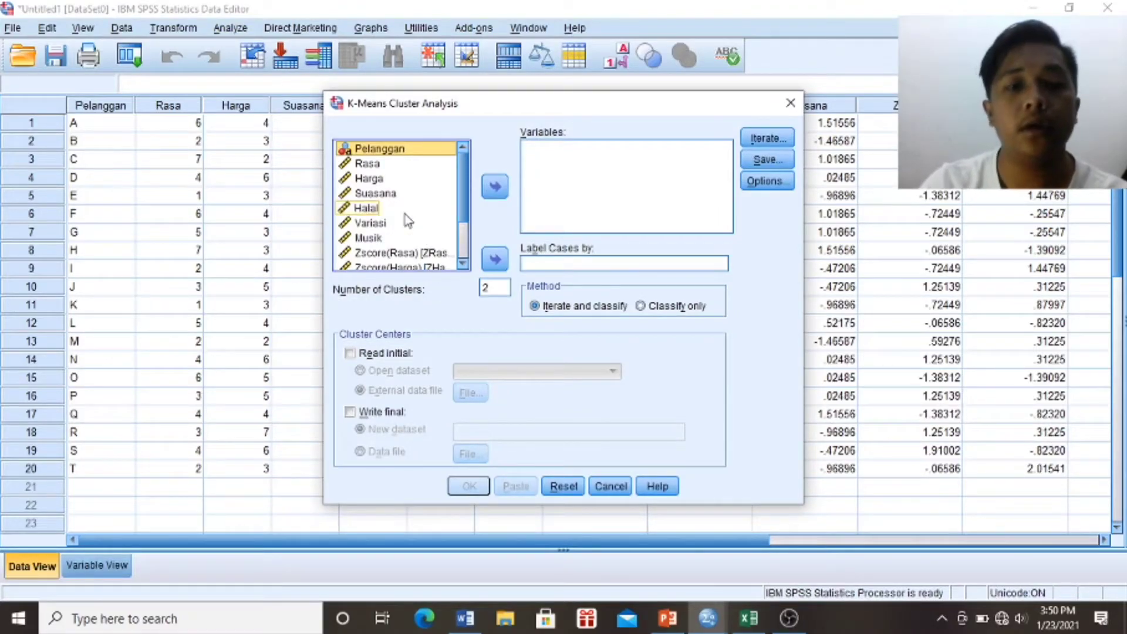
{"action": "scroll", "coordinate": [408, 221], "scroll_direction": "down", "scroll_amount": 1}
{"action": "scroll", "coordinate": [408, 221], "scroll_direction": "down", "scroll_amount": 1}
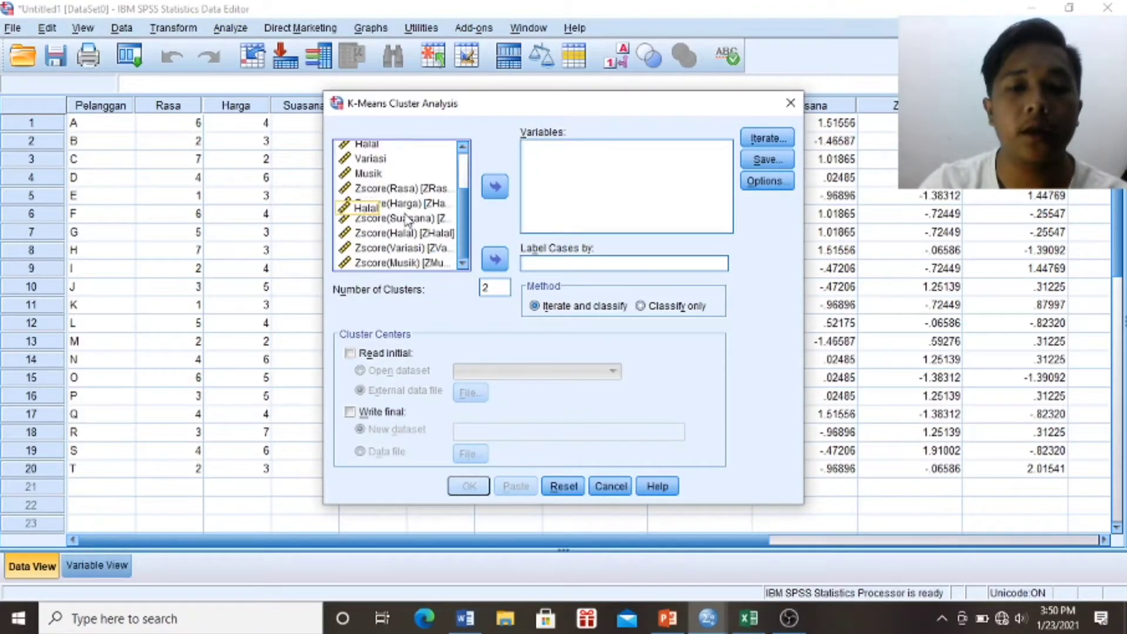
{"action": "scroll", "coordinate": [408, 221], "scroll_direction": "up", "scroll_amount": 2}
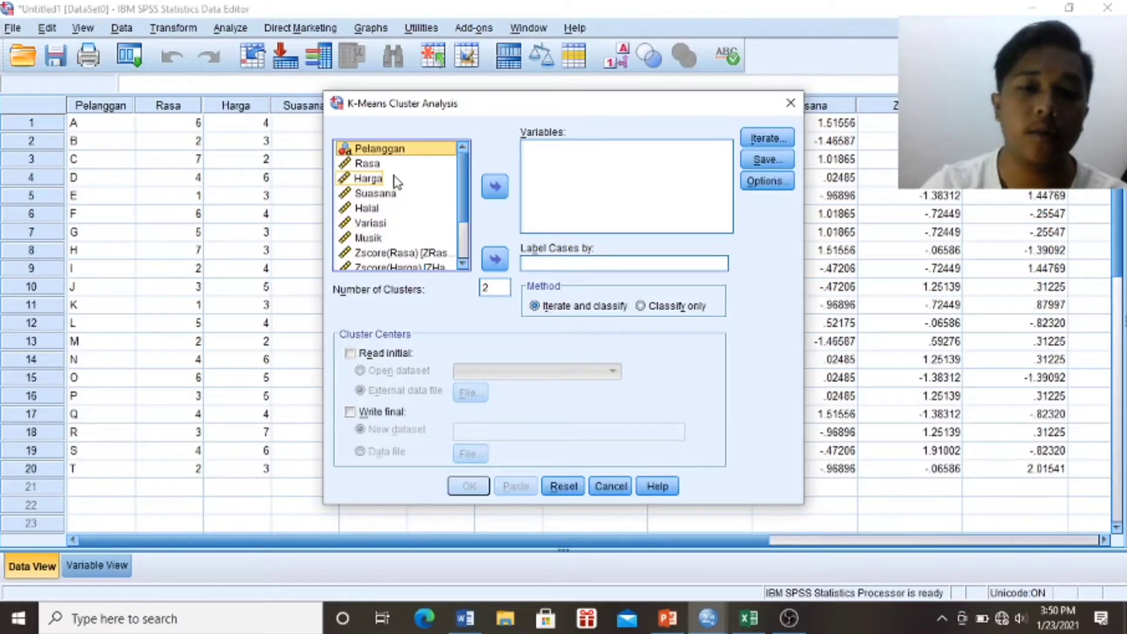
{"action": "scroll", "coordinate": [402, 217], "scroll_direction": "down", "scroll_amount": 2}
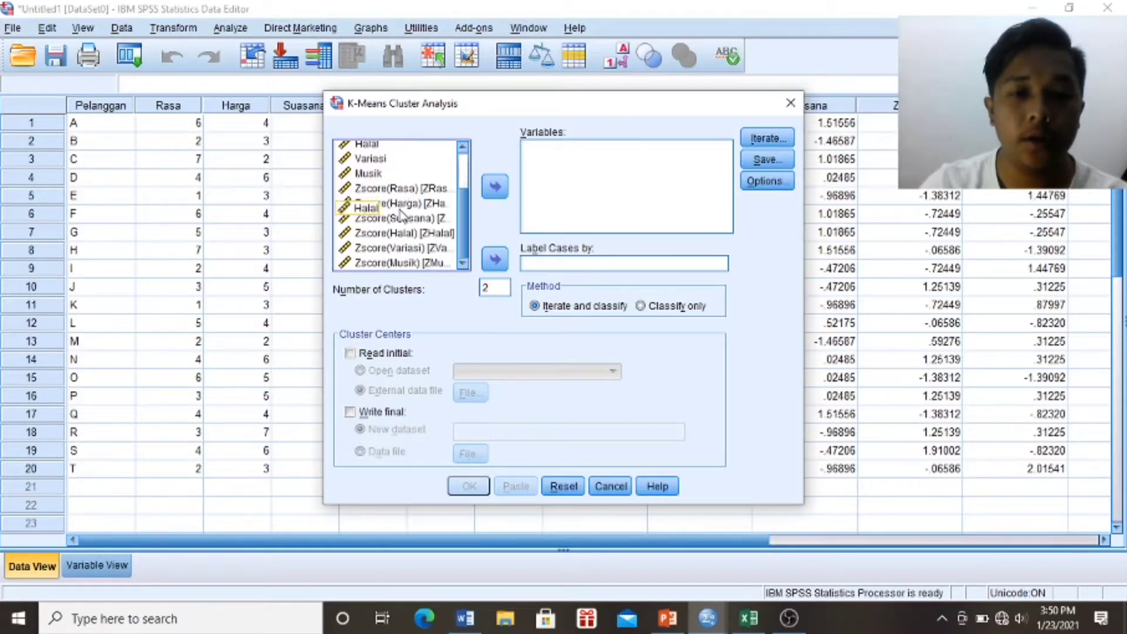
{"action": "left_click", "coordinate": [386, 189]}
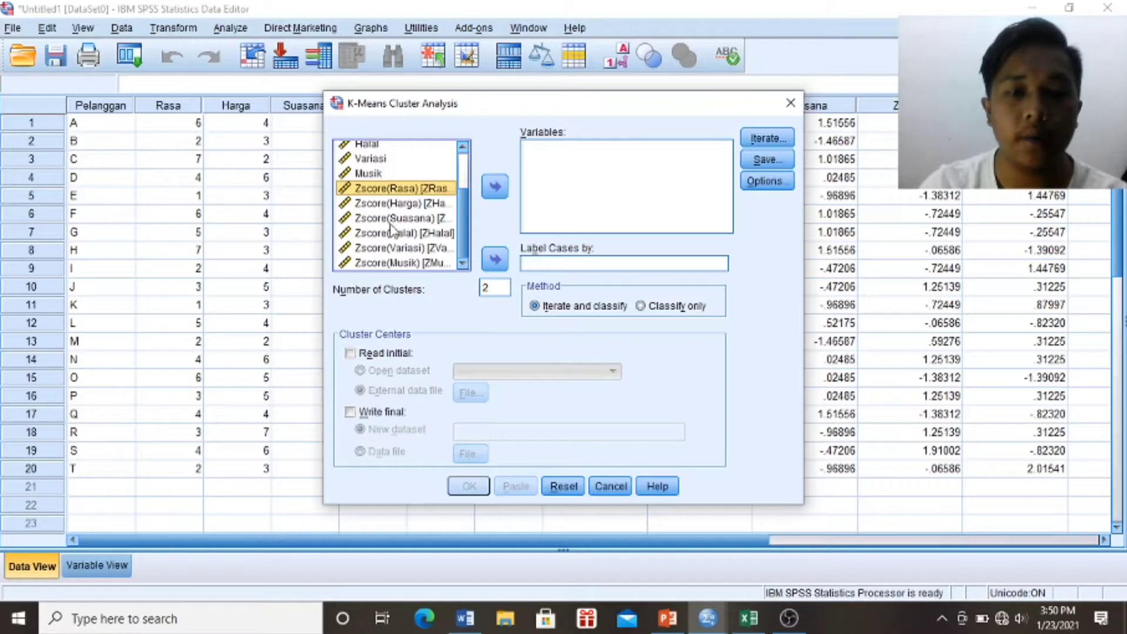
{"action": "left_click", "coordinate": [381, 266], "text": "shift"}
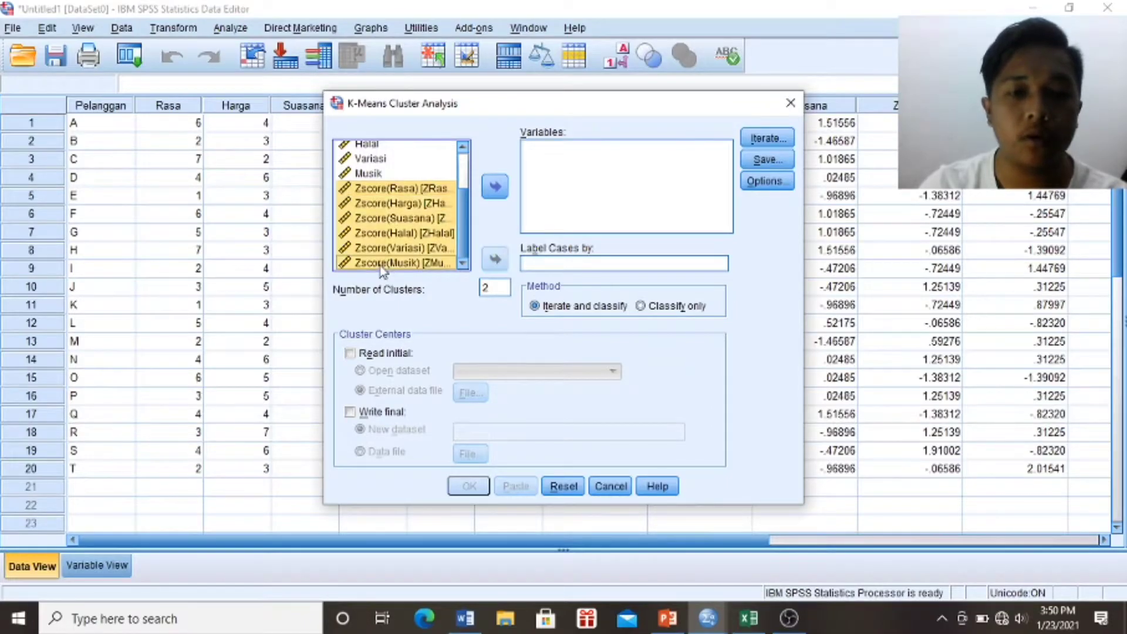
{"action": "left_click_drag", "start_coordinate": [375, 229], "coordinate": [590, 177]}
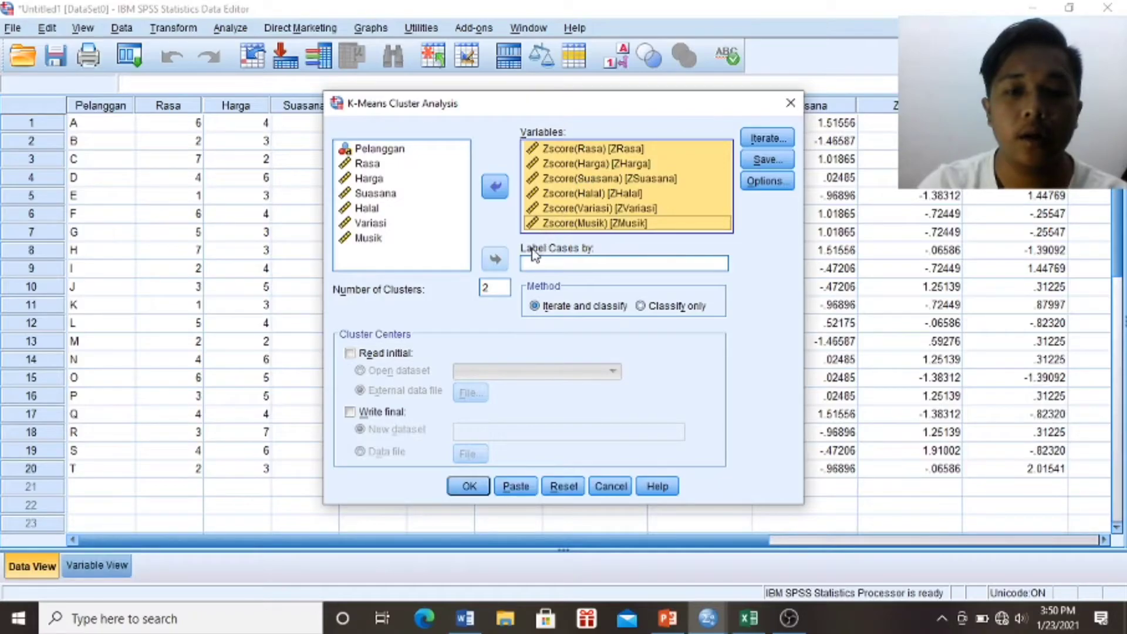
Label the cases by Pelanggan and set the number of clusters to 3, keeping the default iteration settings
{"action": "left_click", "coordinate": [383, 151]}
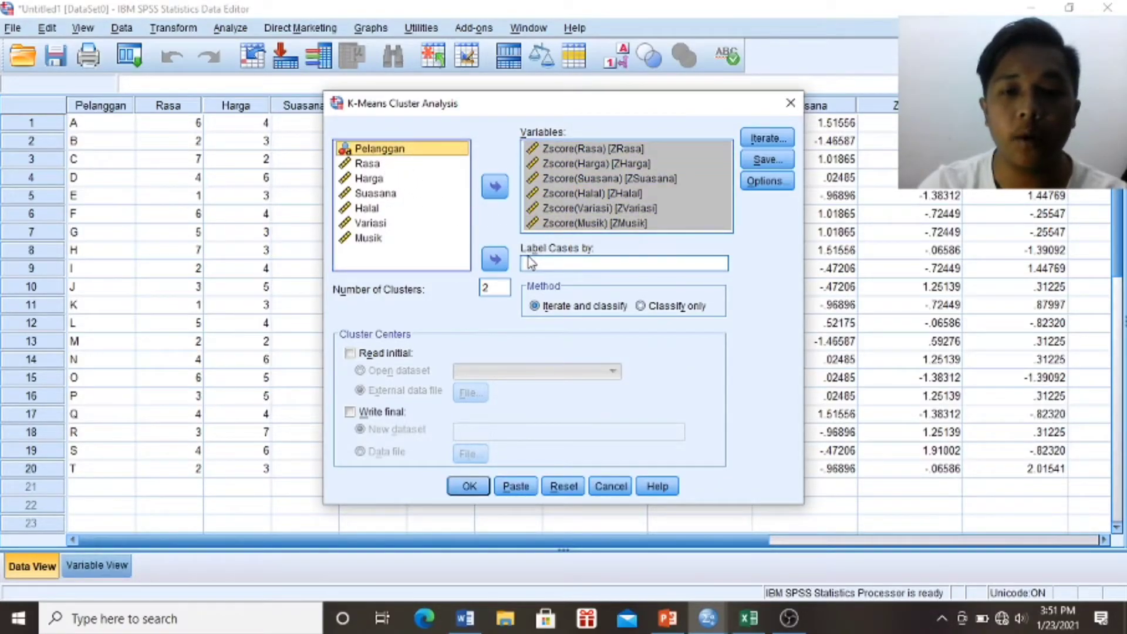
{"action": "left_click", "coordinate": [496, 261]}
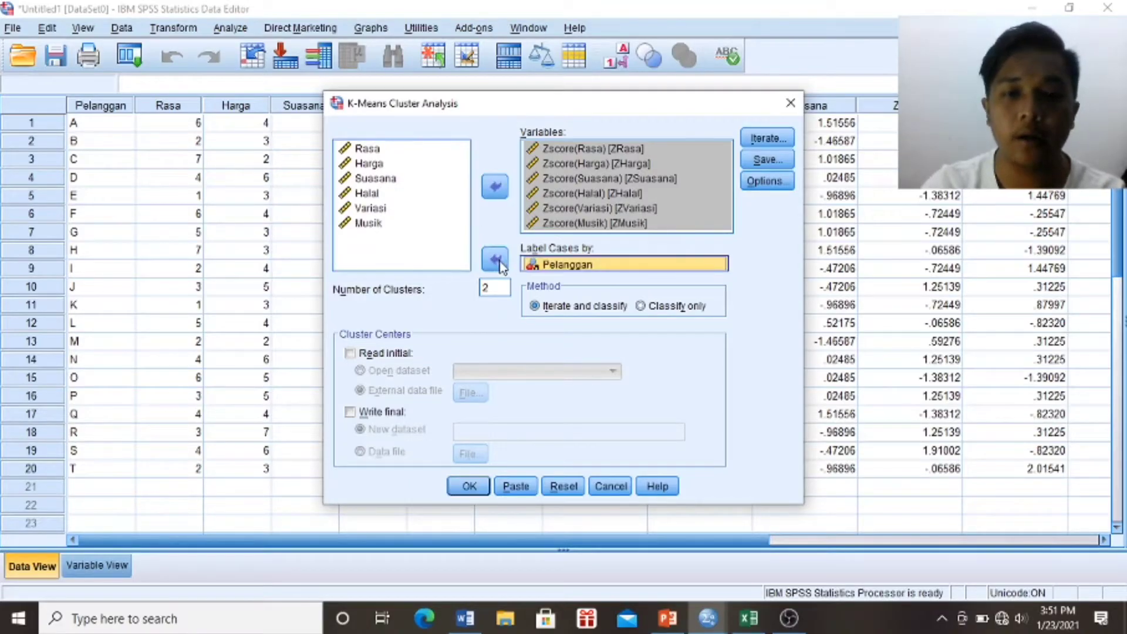
{"action": "double_click", "coordinate": [499, 292]}
{"action": "key", "text": "BackSpace"}
{"action": "type", "text": "3"}
{"action": "left_click", "coordinate": [768, 138]}
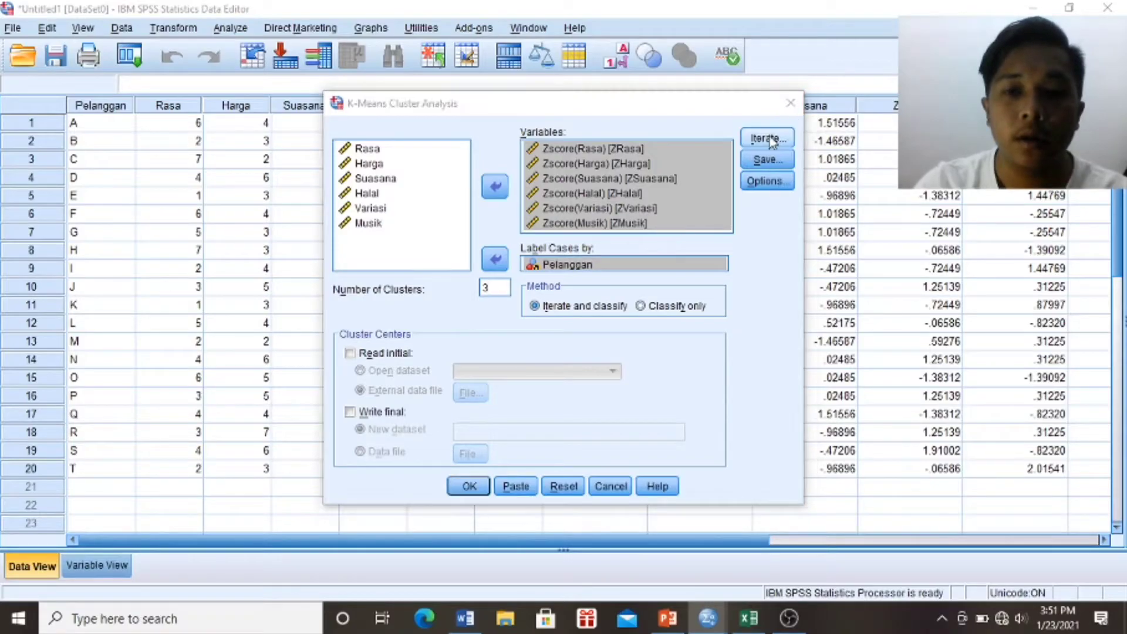
{"action": "left_click", "coordinate": [648, 238]}
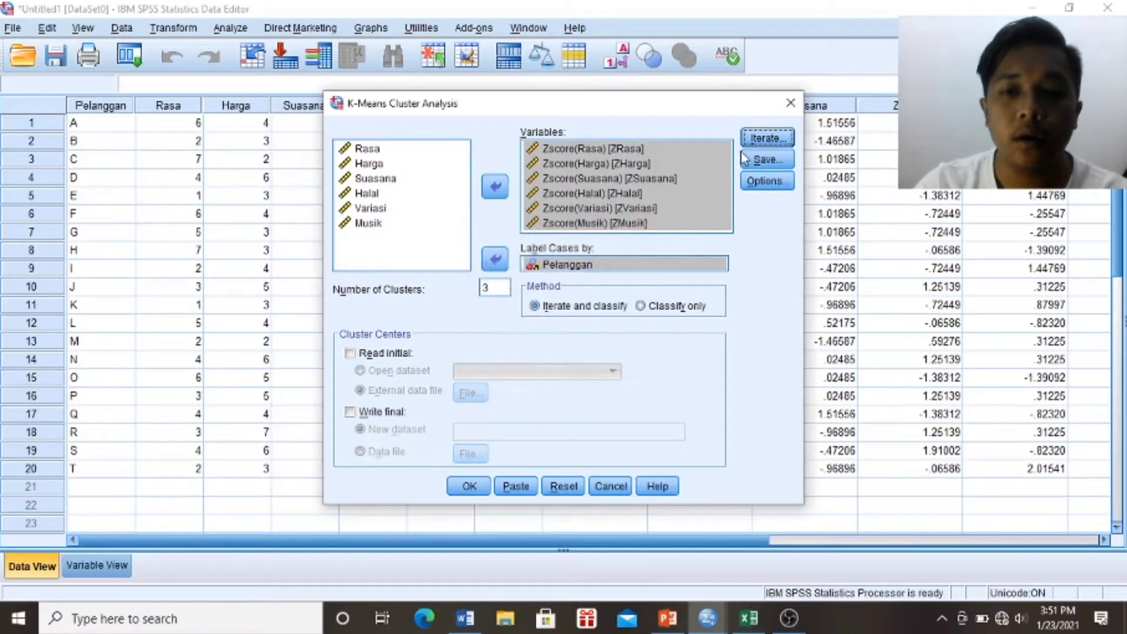
Have the K-Means analysis save cluster membership and distance from cluster center as new variables
{"action": "left_click", "coordinate": [764, 159]}
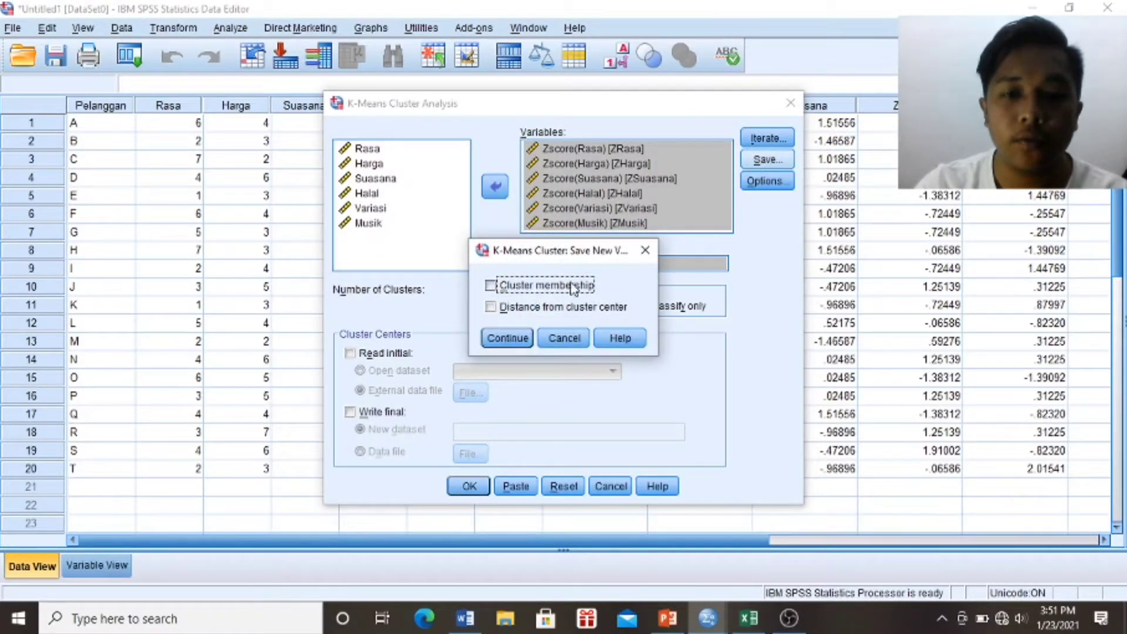
{"action": "left_click", "coordinate": [491, 309]}
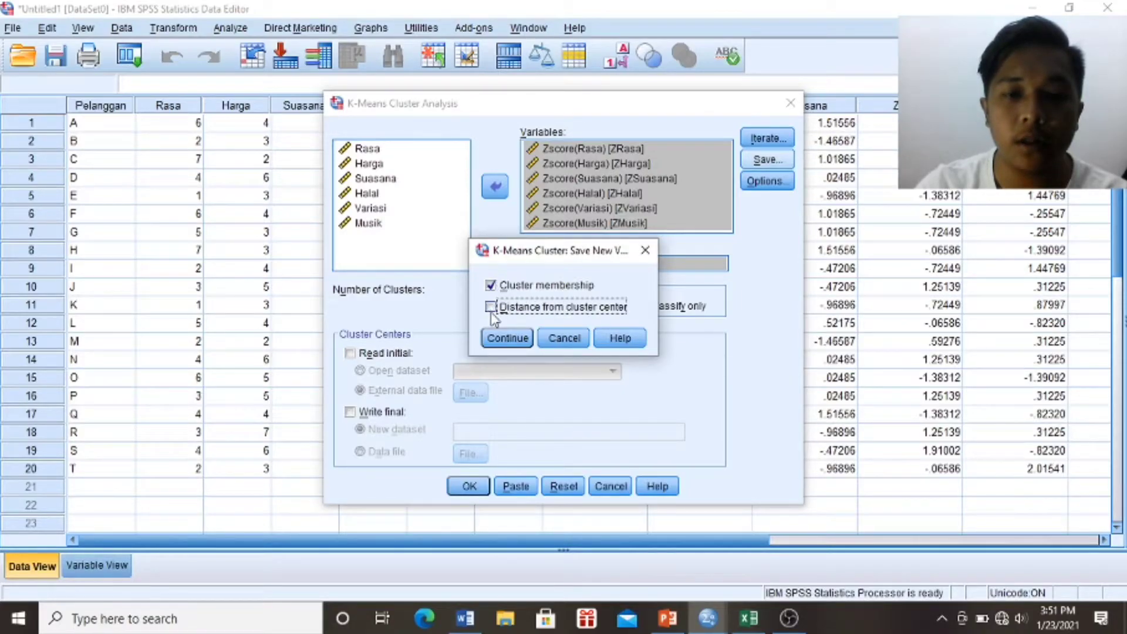
{"action": "left_click", "coordinate": [509, 335]}
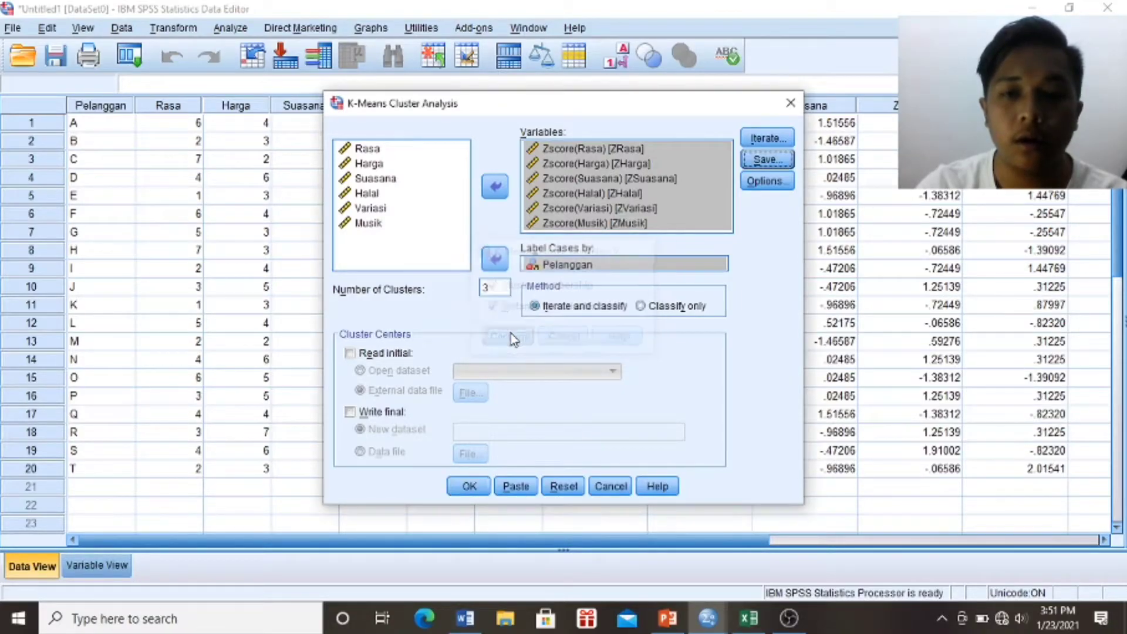
Add the ANOVA table to the initial cluster centers statistics and run the K-Means analysis
{"action": "left_click", "coordinate": [769, 179]}
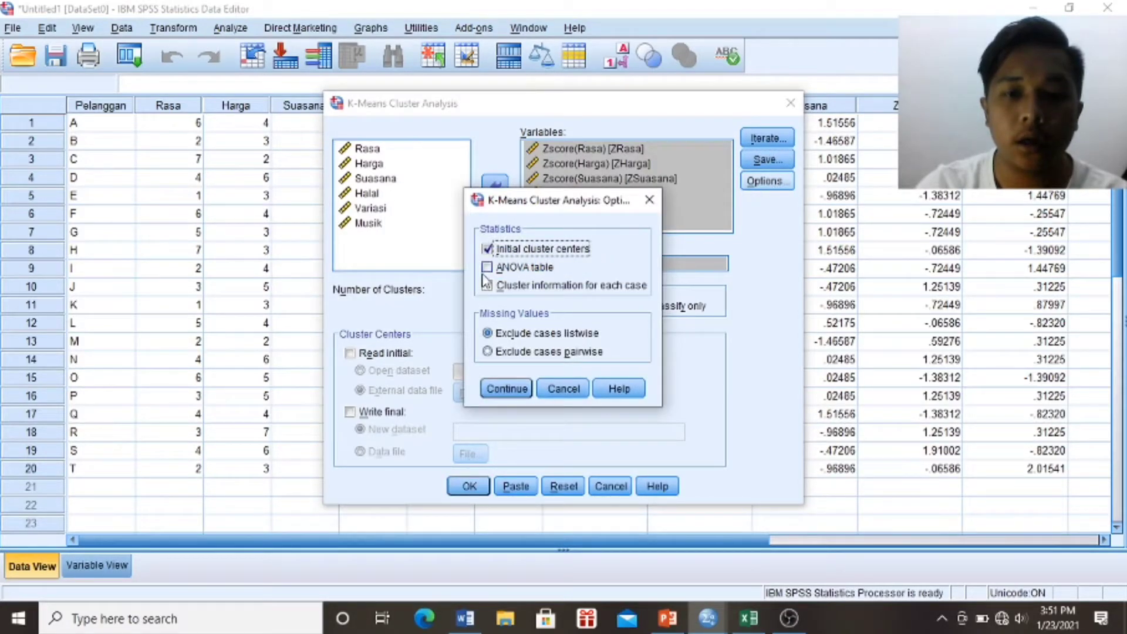
{"action": "left_click", "coordinate": [488, 268]}
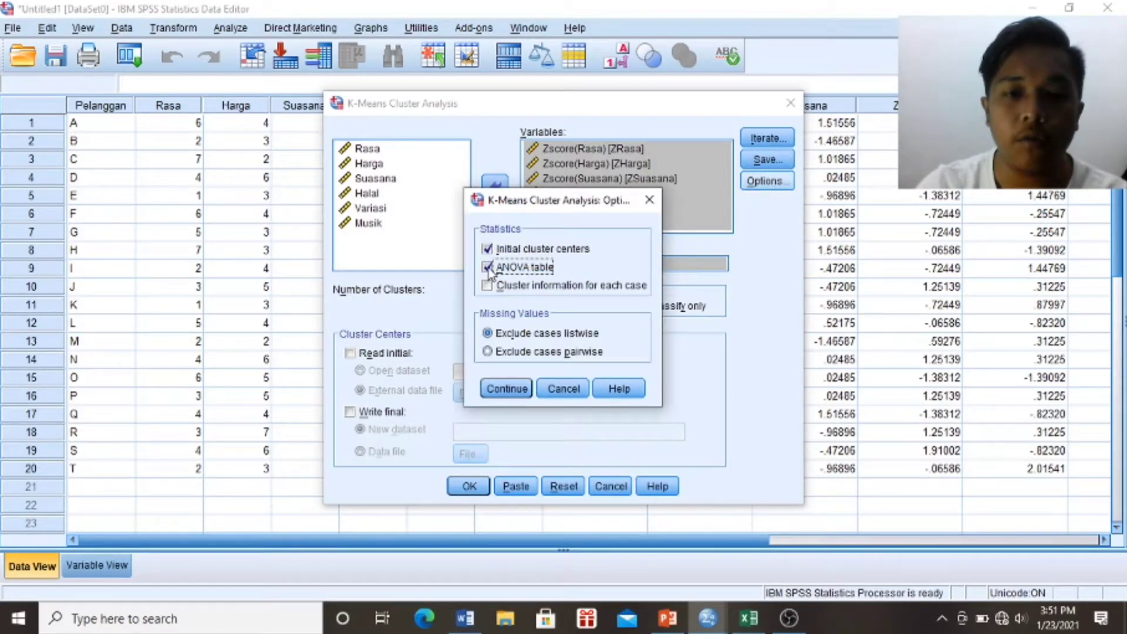
{"action": "left_click", "coordinate": [512, 394]}
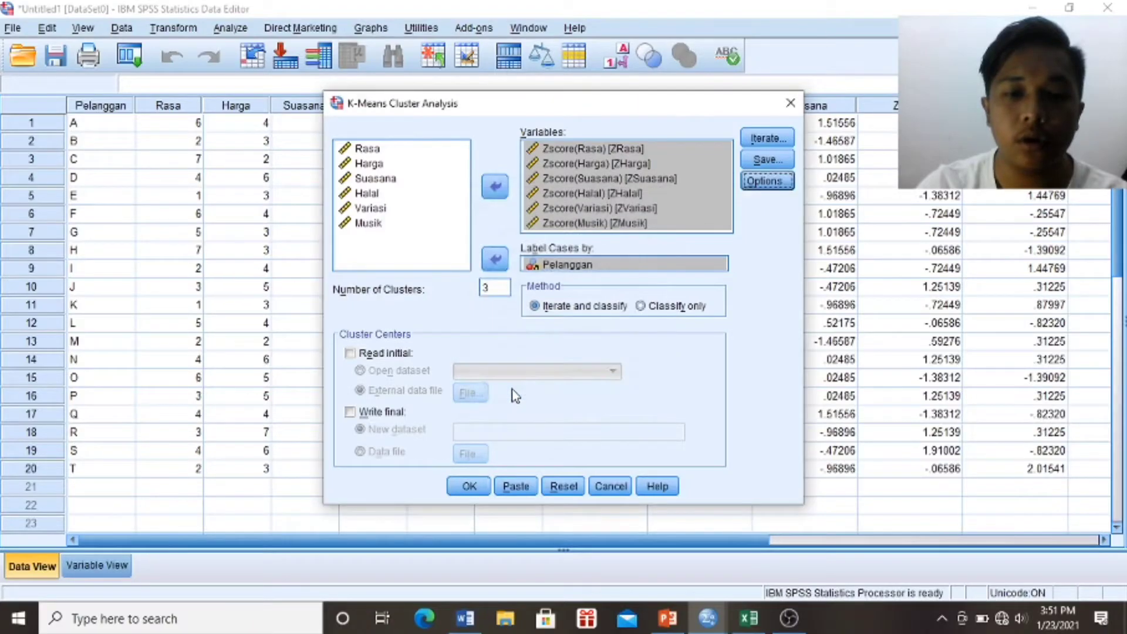
{"action": "left_click", "coordinate": [469, 486]}
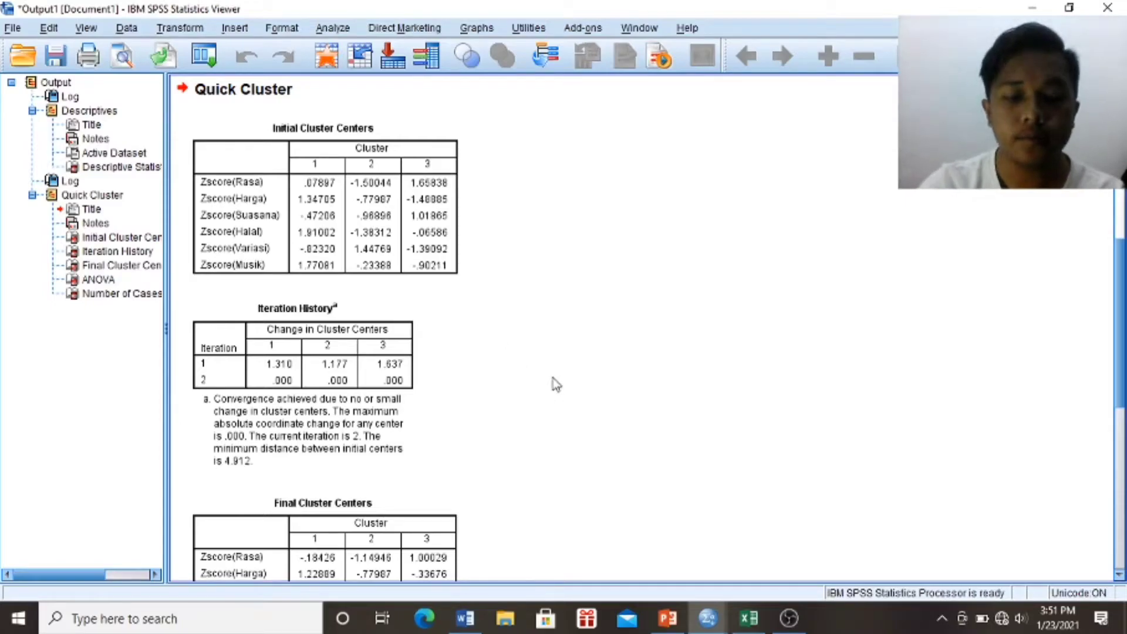
Place the SPSS output viewer with the Quick Cluster results beside the K-Means section of the Analisis Kluster Word document
{"action": "key", "text": "super"}
{"action": "key", "text": "super"}
{"action": "key", "text": "super+Right"}
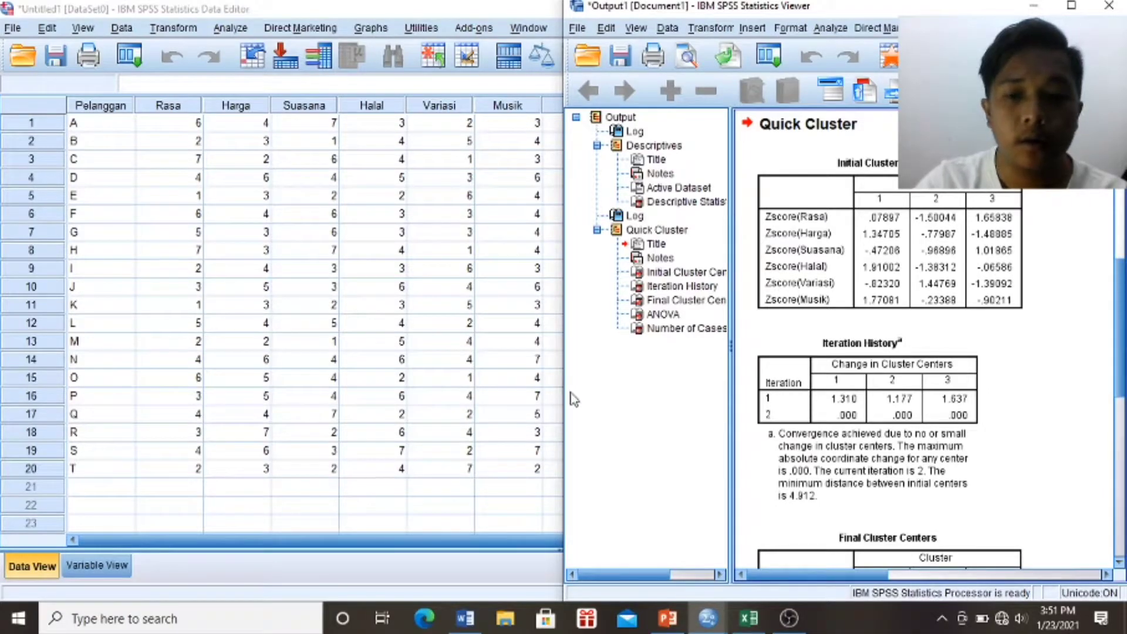
{"action": "left_click", "coordinate": [456, 233]}
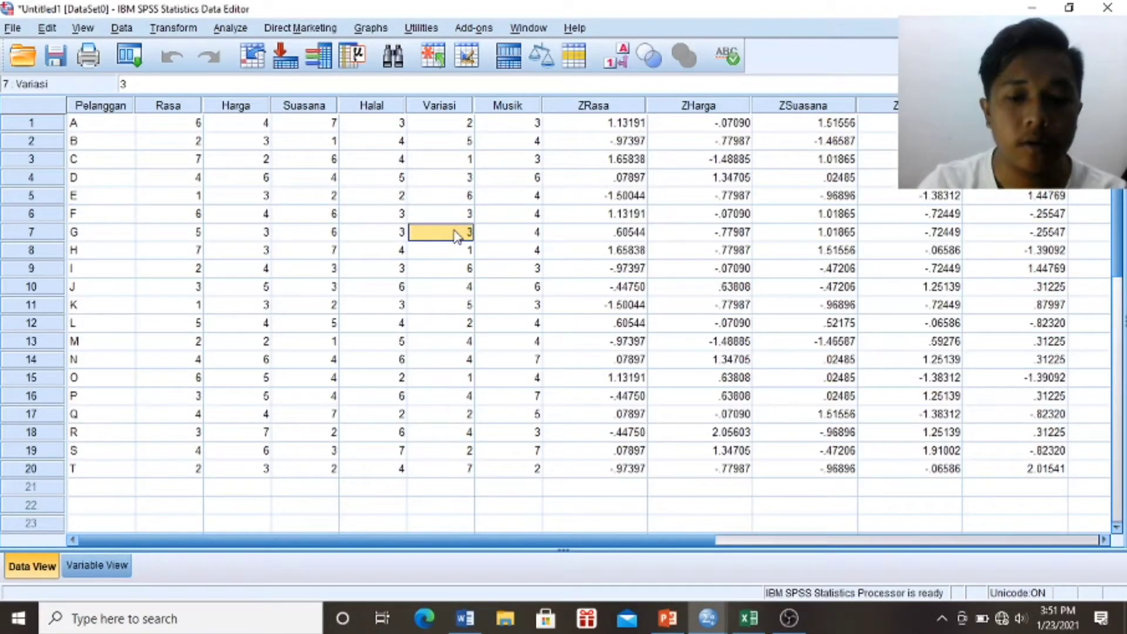
{"action": "key", "text": "super+Right"}
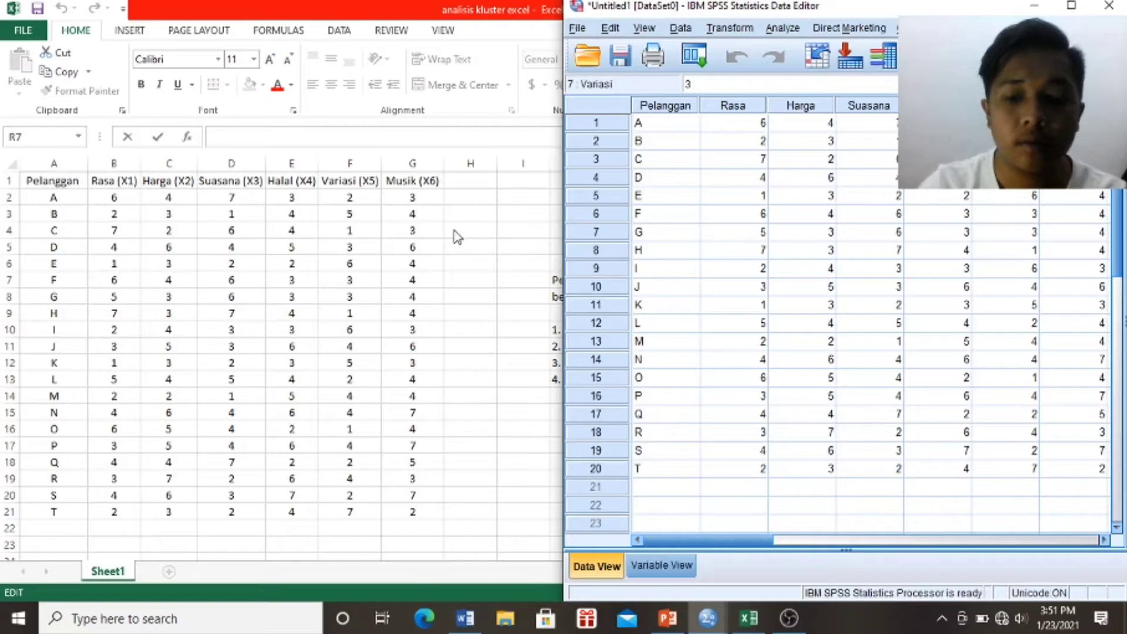
{"action": "key", "text": "super+Right"}
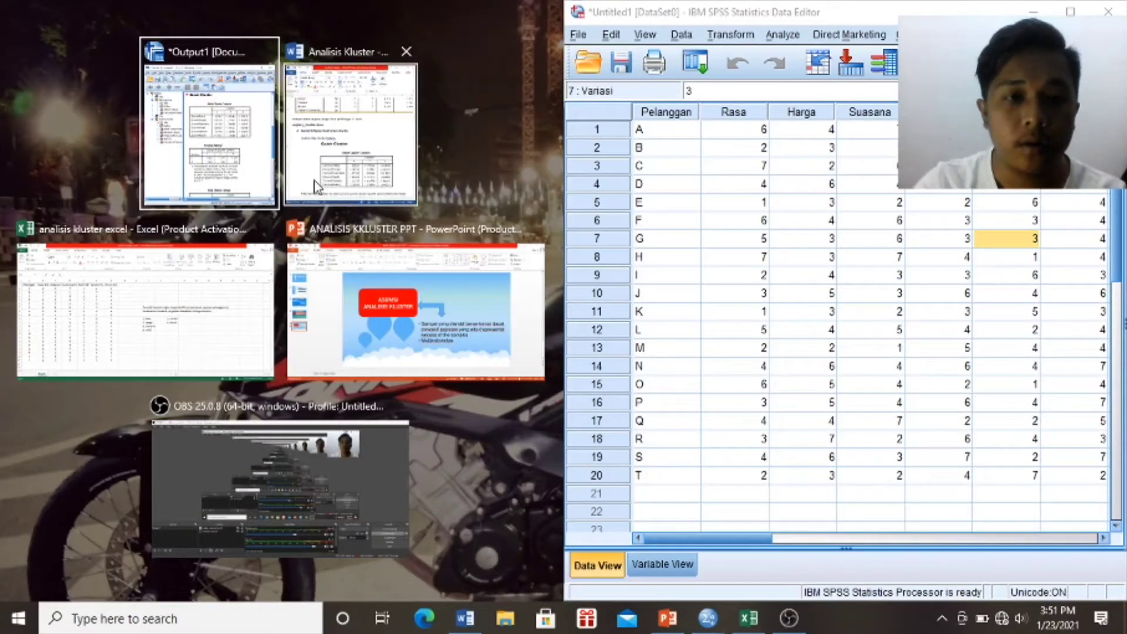
{"action": "left_click", "coordinate": [317, 186]}
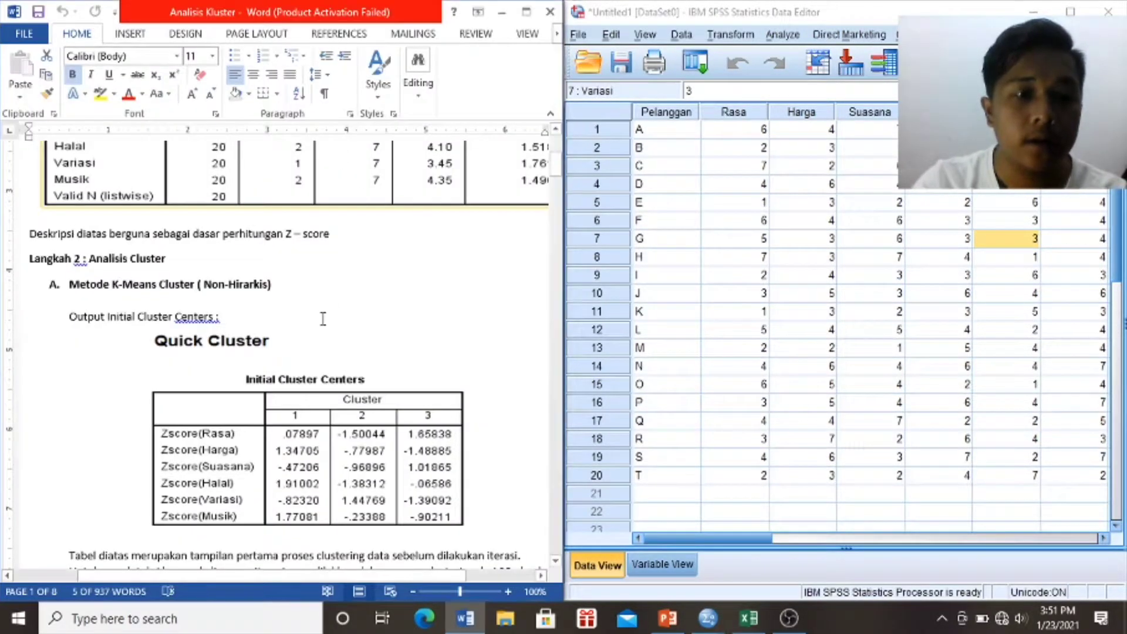
{"action": "scroll", "coordinate": [323, 319], "scroll_direction": "down", "scroll_amount": 3}
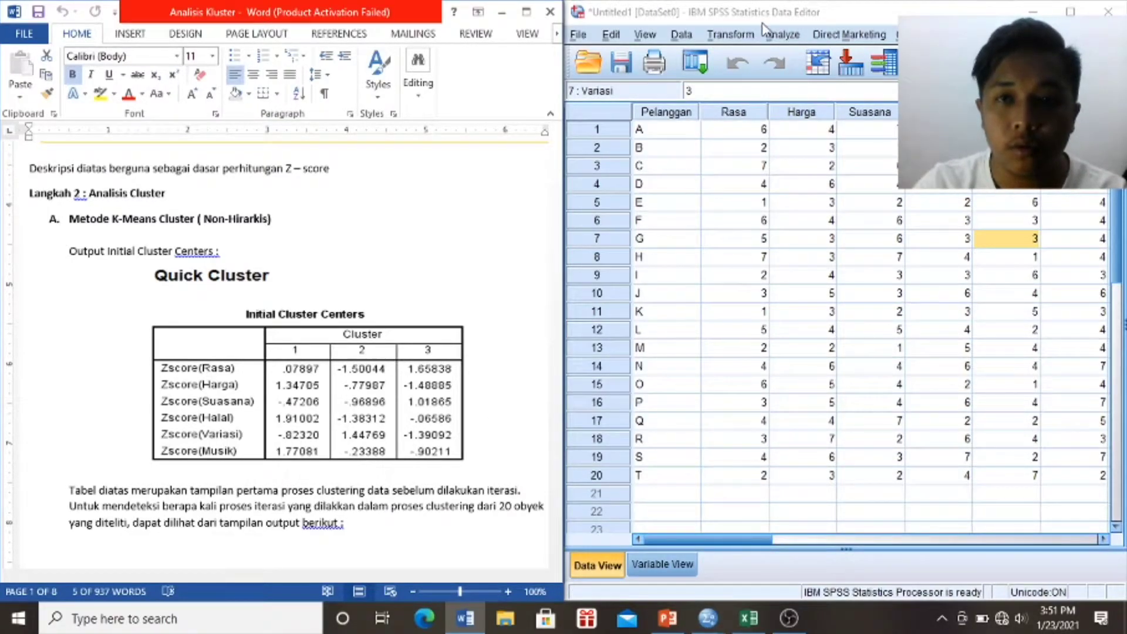
{"action": "mouse_move", "coordinate": [708, 618]}
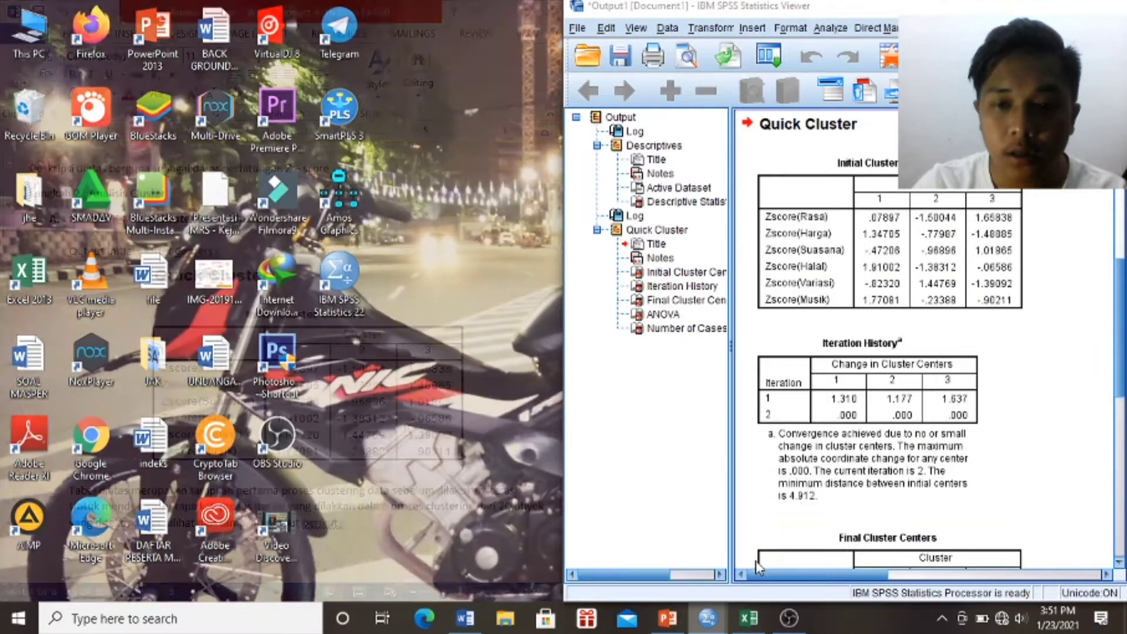
{"action": "left_click", "coordinate": [748, 581]}
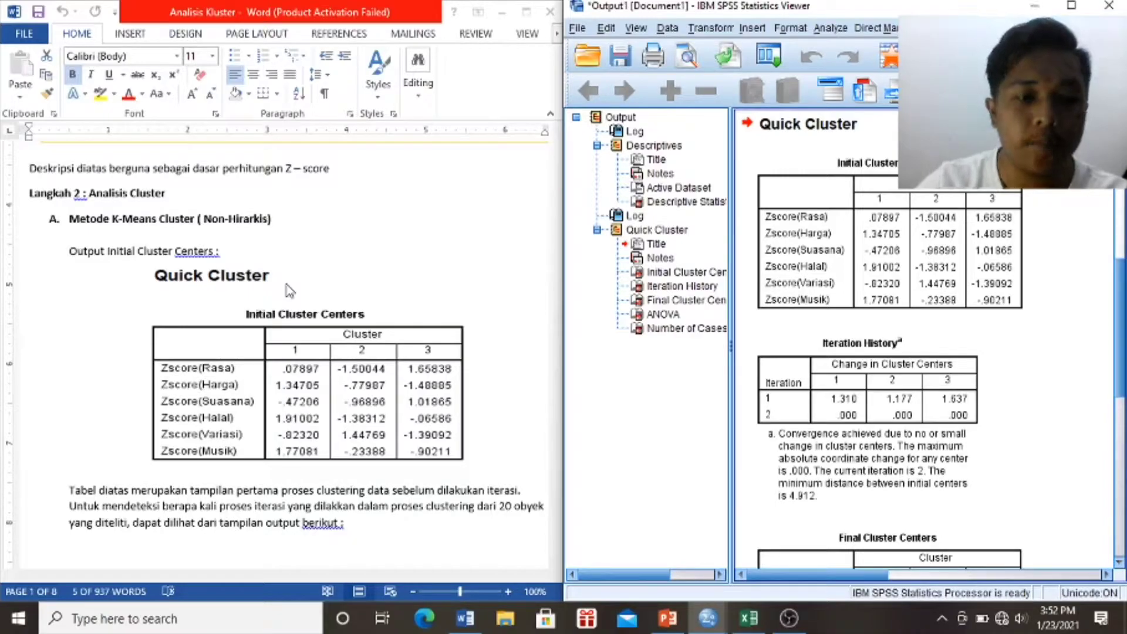
Compare the Iteration History table in the output with the Word document's explanation and read on to the Final Cluster Centers
{"action": "scroll", "coordinate": [289, 291], "scroll_direction": "down", "scroll_amount": 3}
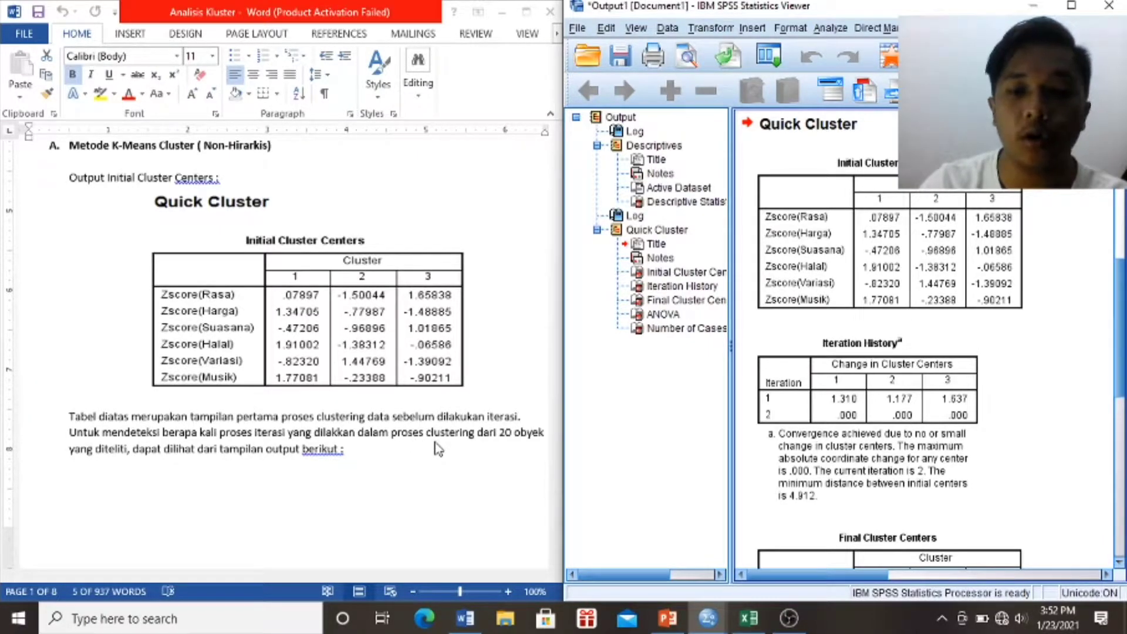
{"action": "scroll", "coordinate": [437, 449], "scroll_direction": "down", "scroll_amount": 10}
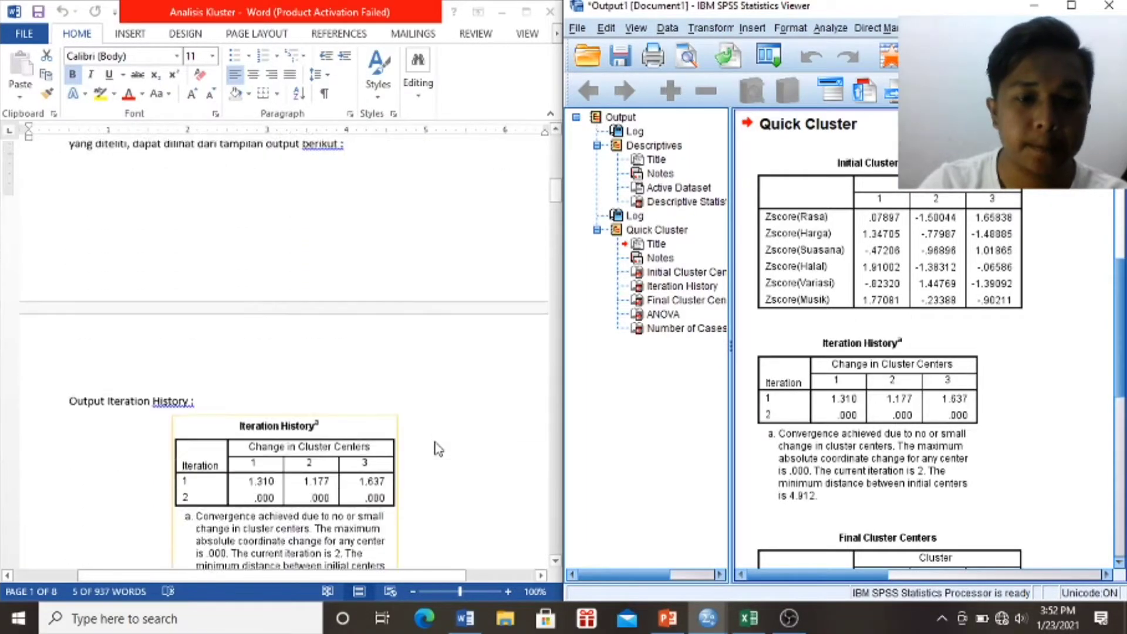
{"action": "scroll", "coordinate": [437, 450], "scroll_direction": "down", "scroll_amount": 2}
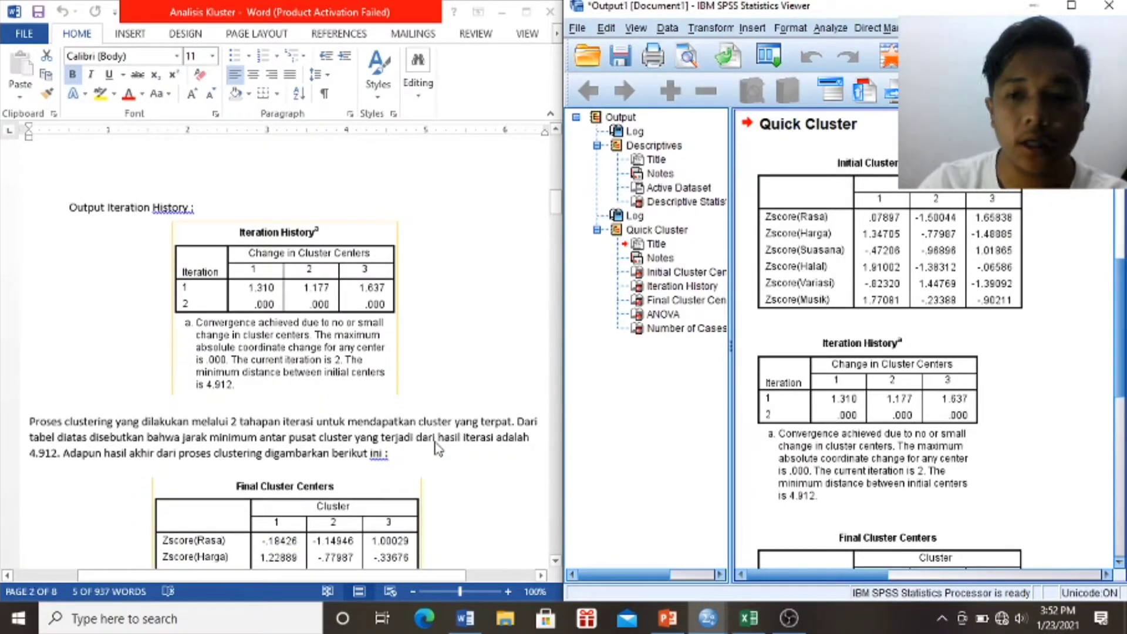
{"action": "left_click", "coordinate": [774, 421]}
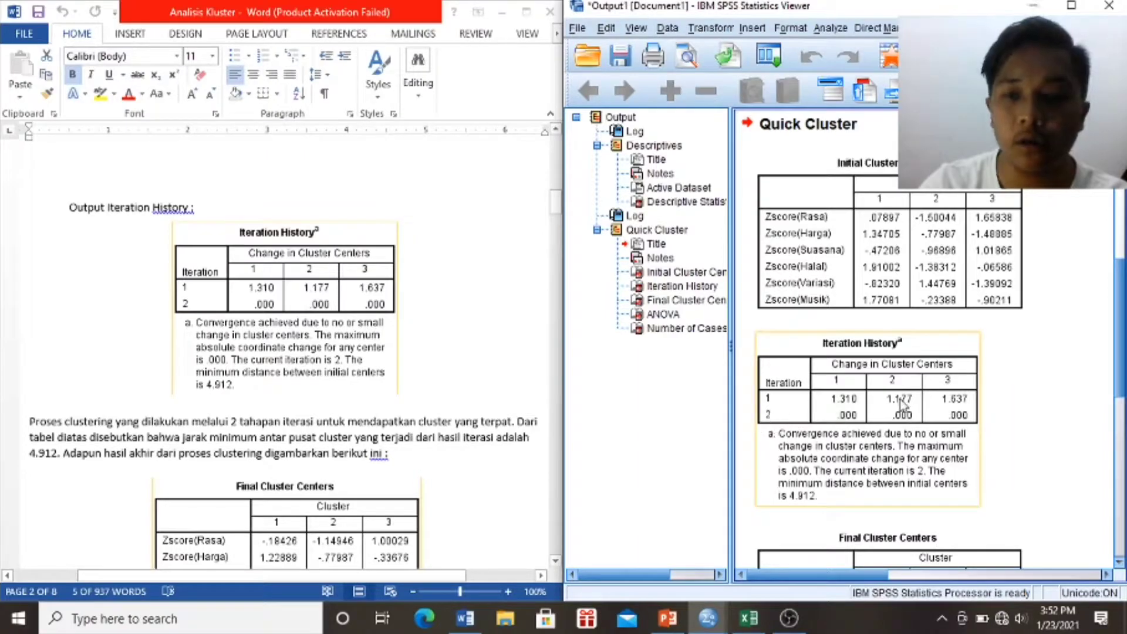
{"action": "scroll", "coordinate": [901, 405], "scroll_direction": "down", "scroll_amount": 3}
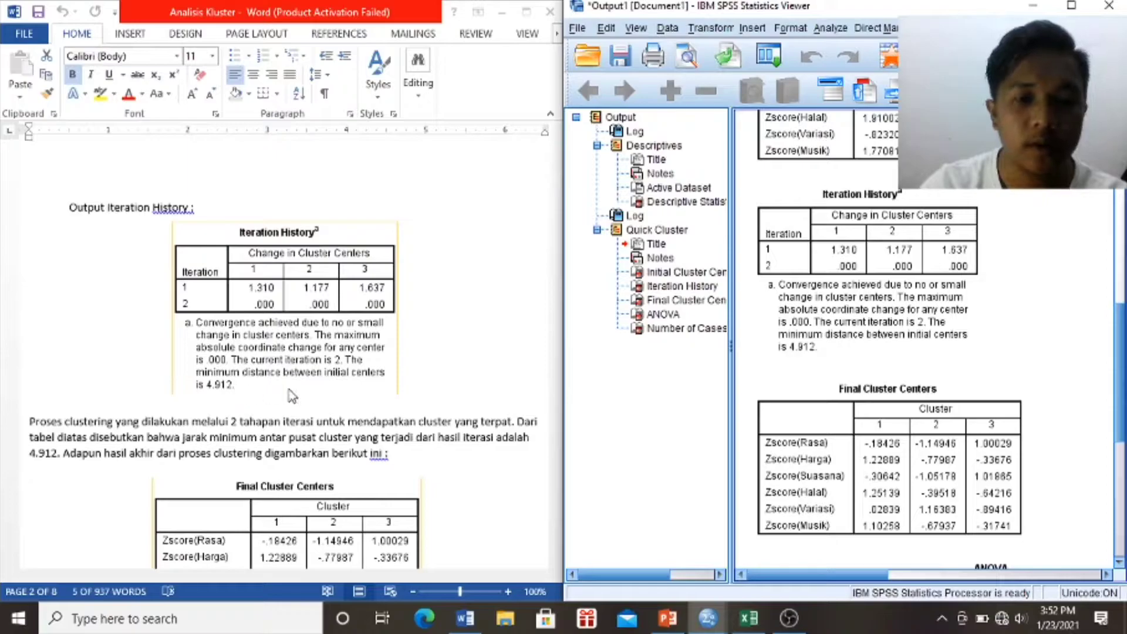
Compare the Final Cluster Centers table in the output with the Word document's rules for negative and positive z-scores
{"action": "scroll", "coordinate": [388, 398], "scroll_direction": "down", "scroll_amount": 2}
{"action": "scroll", "coordinate": [434, 384], "scroll_direction": "down", "scroll_amount": 1}
{"action": "scroll", "coordinate": [437, 390], "scroll_direction": "down", "scroll_amount": 1}
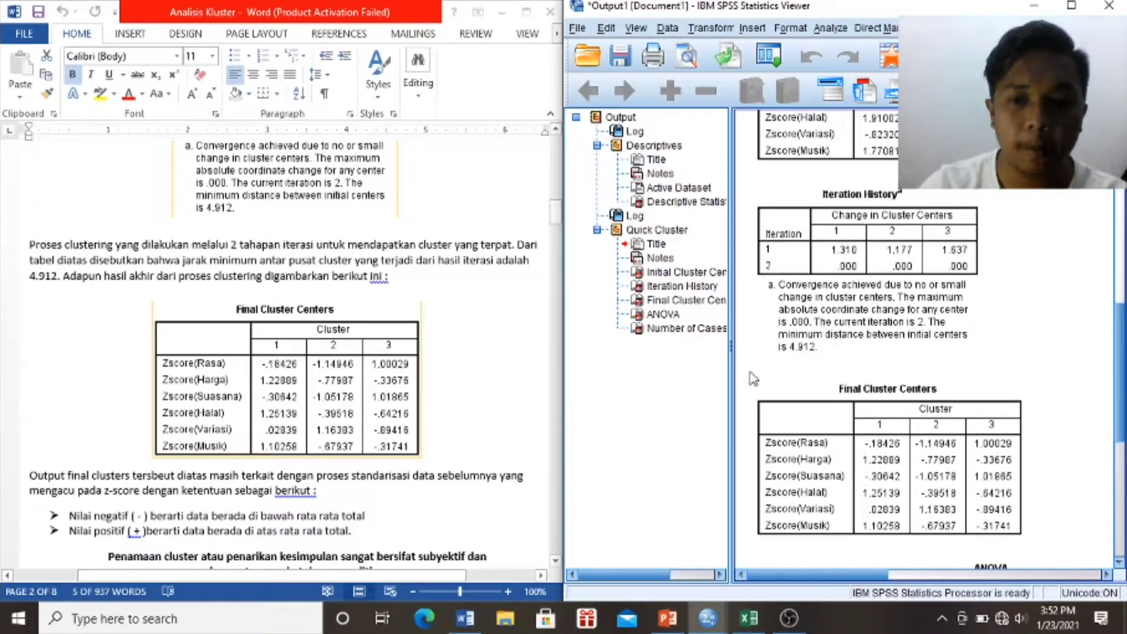
{"action": "scroll", "coordinate": [377, 429], "scroll_direction": "down", "scroll_amount": 2}
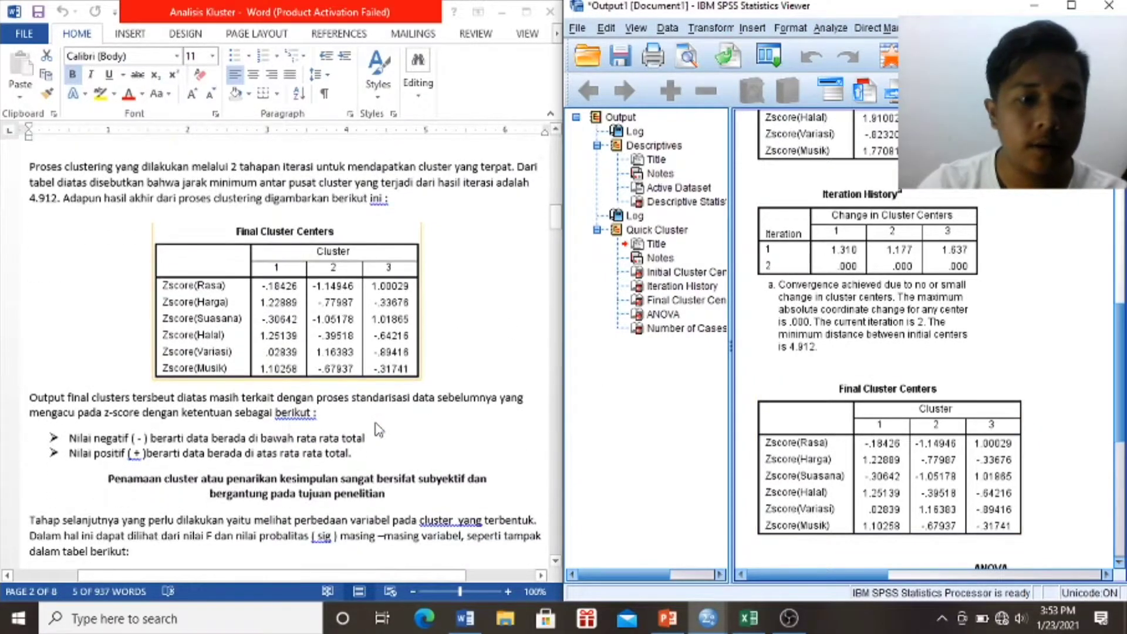
{"action": "scroll", "coordinate": [377, 428], "scroll_direction": "down", "scroll_amount": 1}
{"action": "scroll", "coordinate": [792, 374], "scroll_direction": "down", "scroll_amount": 3}
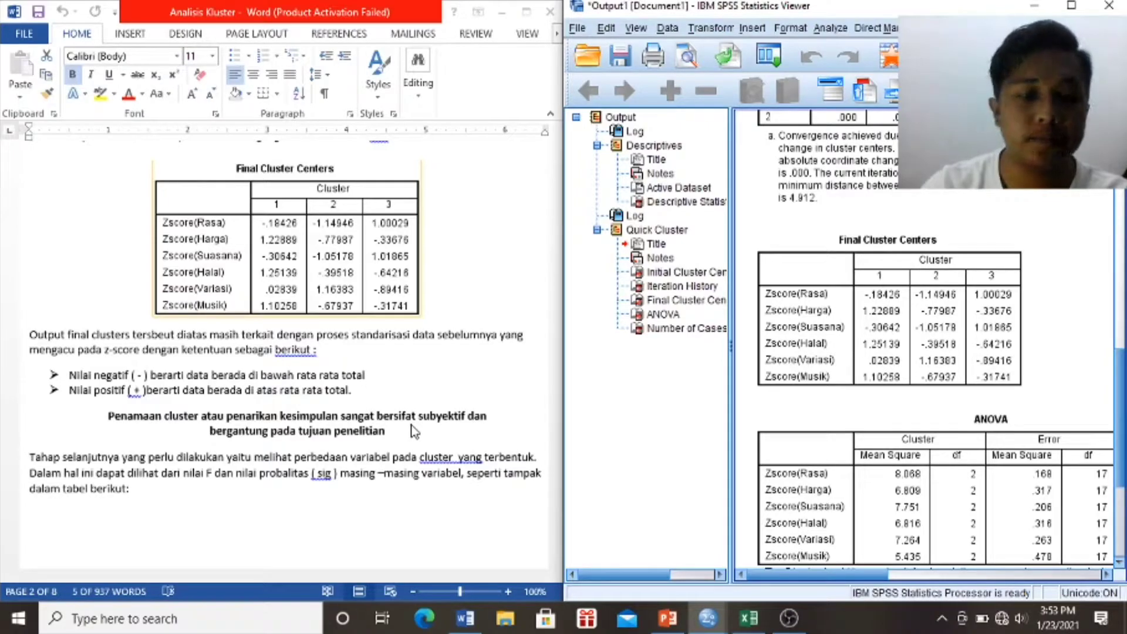
{"action": "scroll", "coordinate": [415, 431], "scroll_direction": "down", "scroll_amount": 3}
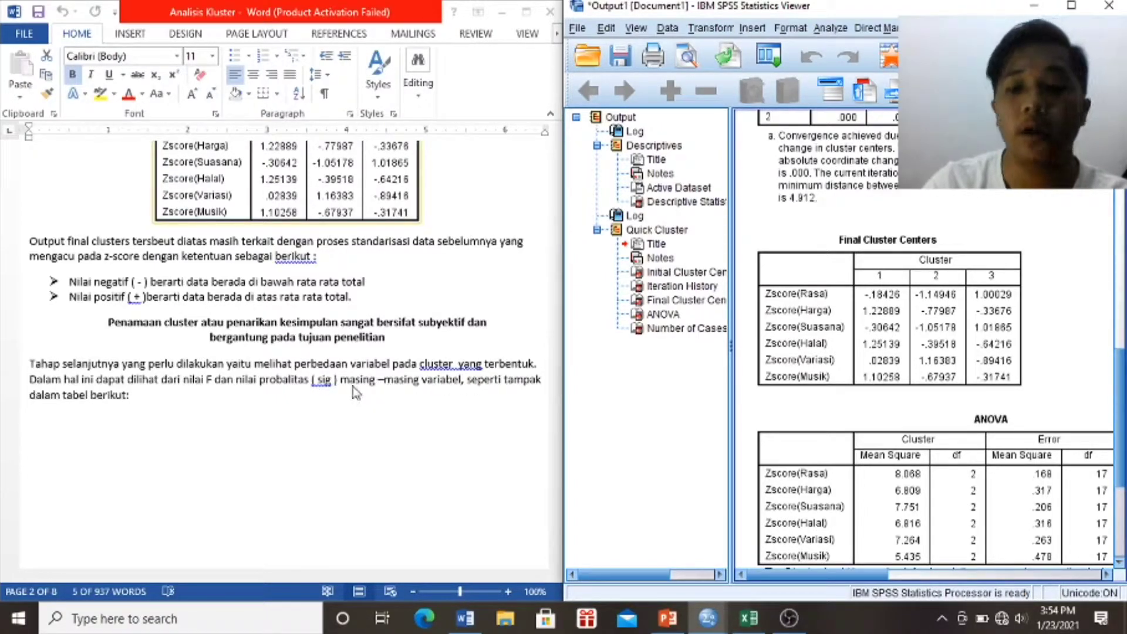
Compare the F and Sig. columns of the output's ANOVA table with the Word document's interpretation
{"action": "scroll", "coordinate": [356, 393], "scroll_direction": "down", "scroll_amount": 3}
{"action": "scroll", "coordinate": [356, 393], "scroll_direction": "down", "scroll_amount": 10}
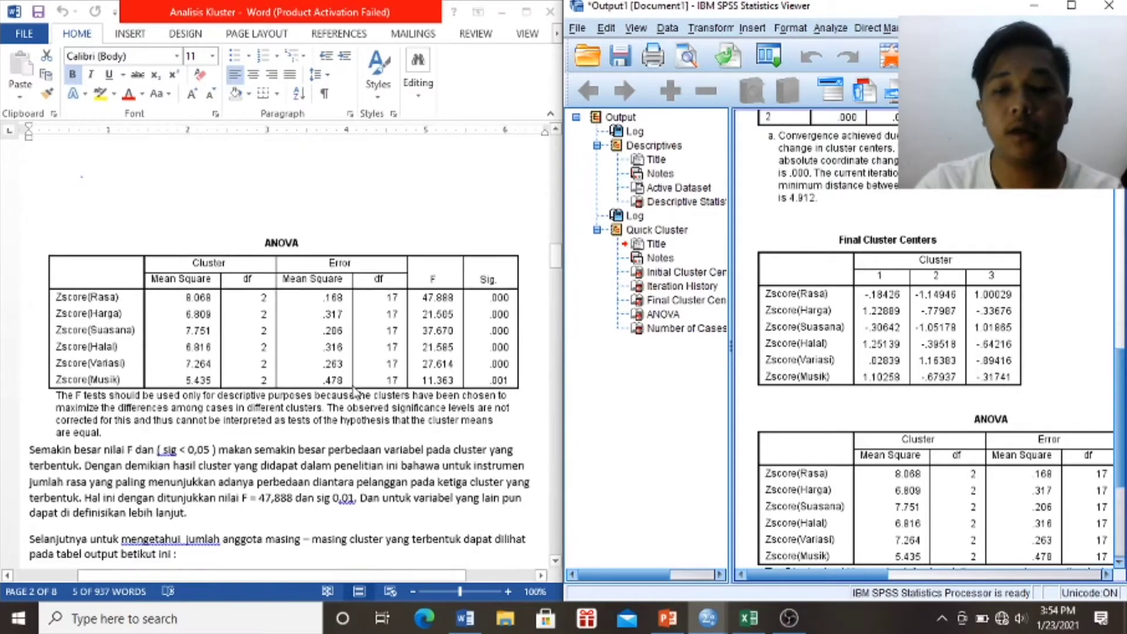
{"action": "scroll", "coordinate": [861, 407], "scroll_direction": "down", "scroll_amount": 5}
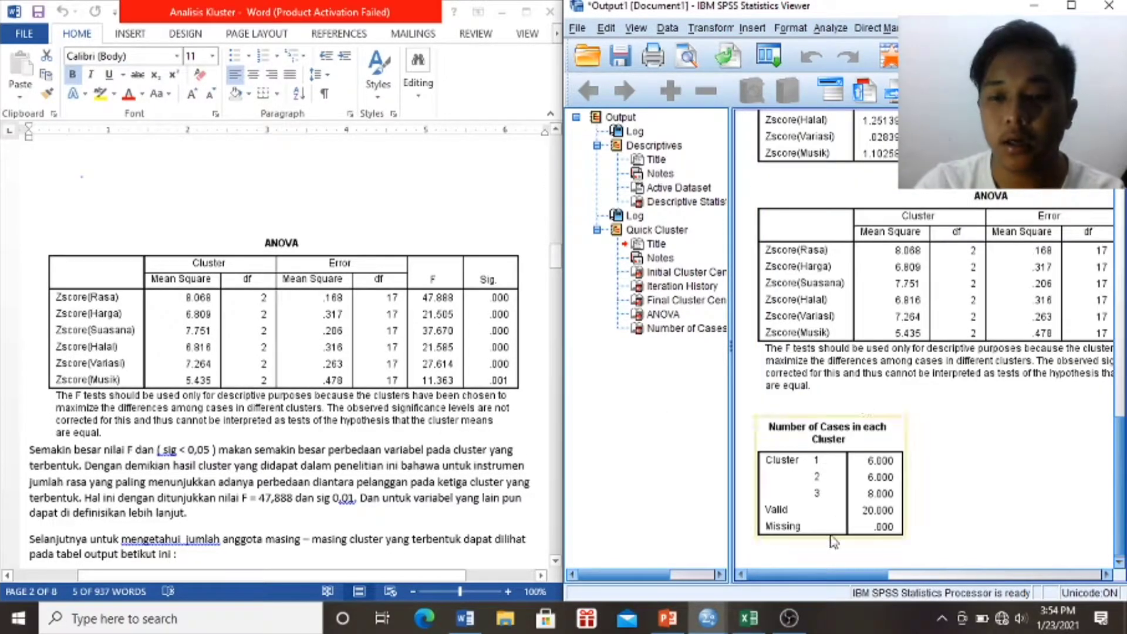
{"action": "left_click_drag", "start_coordinate": [821, 575], "coordinate": [874, 581]}
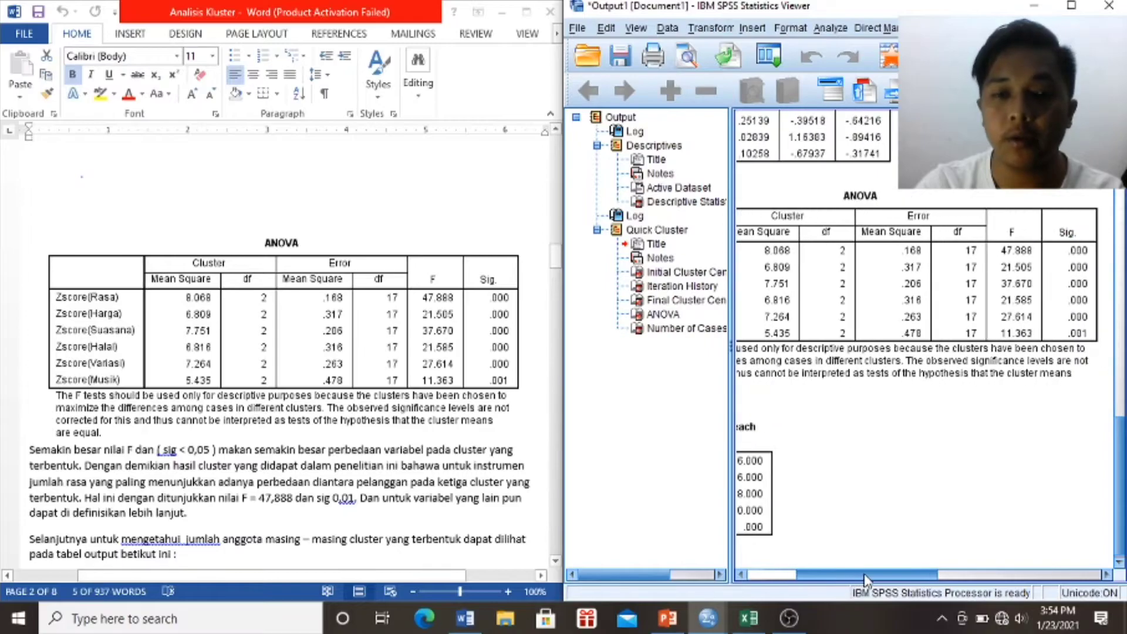
{"action": "scroll", "coordinate": [392, 364], "scroll_direction": "down", "scroll_amount": 2}
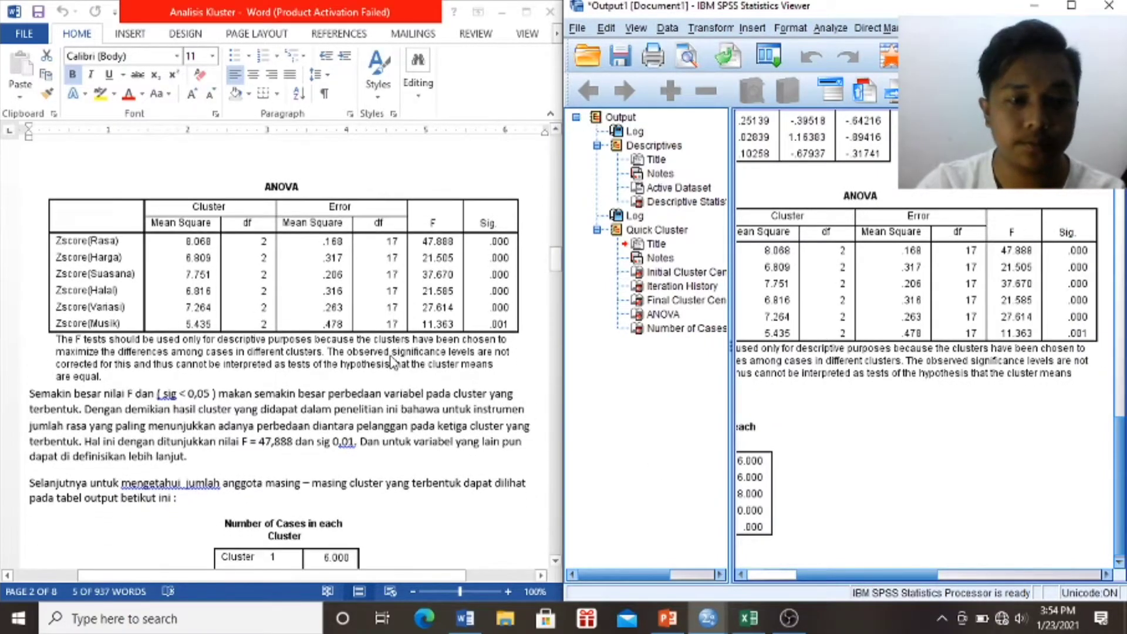
{"action": "scroll", "coordinate": [392, 363], "scroll_direction": "down", "scroll_amount": 2}
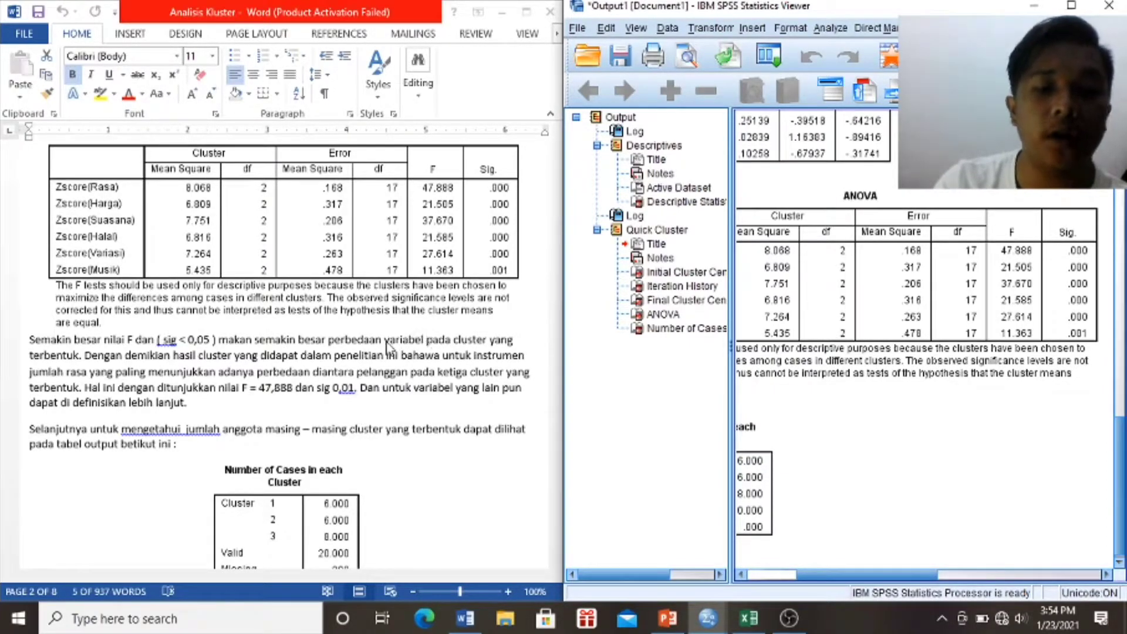
Compare the Number of Cases in each Cluster table with the Word document's list of customers and distances per cluster
{"action": "scroll", "coordinate": [295, 460], "scroll_direction": "down", "scroll_amount": 3}
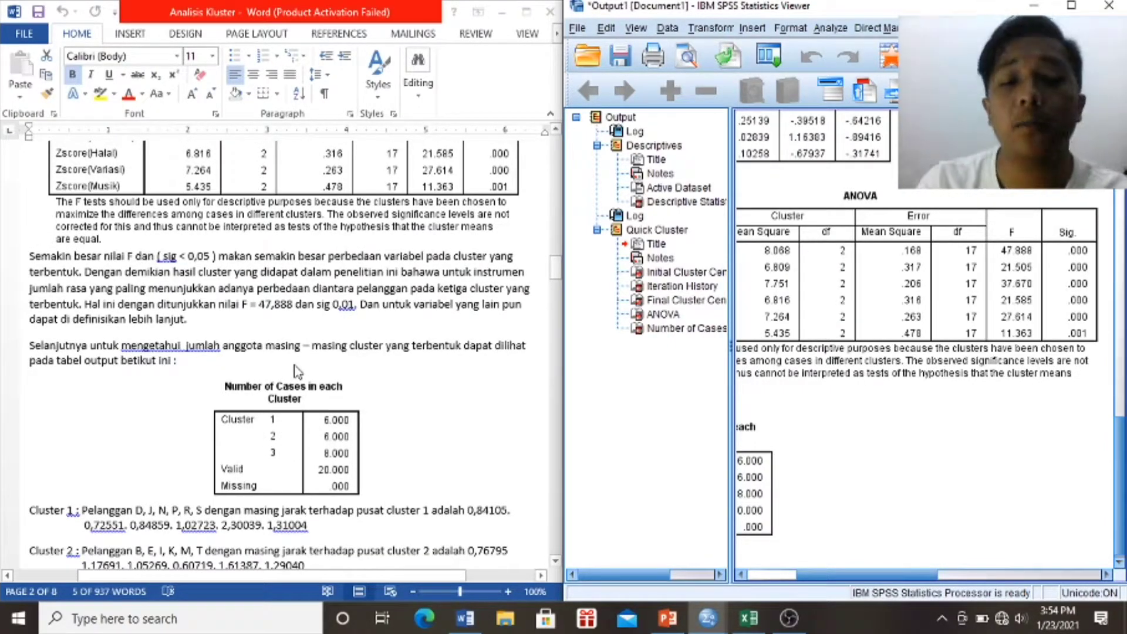
{"action": "scroll", "coordinate": [297, 371], "scroll_direction": "down", "scroll_amount": 3}
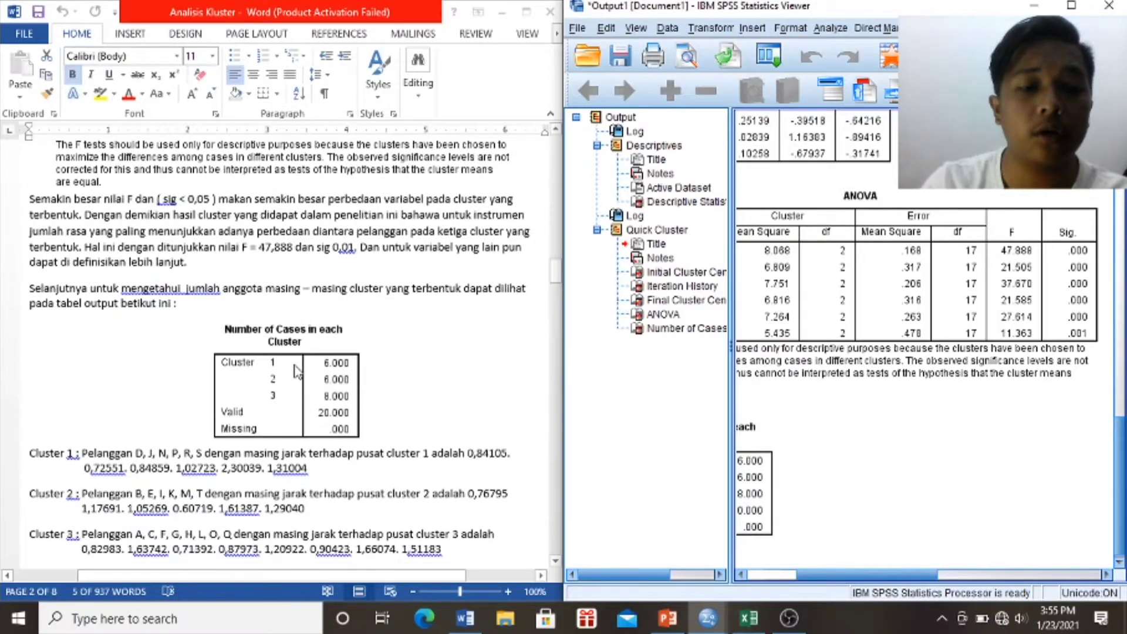
{"action": "scroll", "coordinate": [893, 305], "scroll_direction": "down", "scroll_amount": 1}
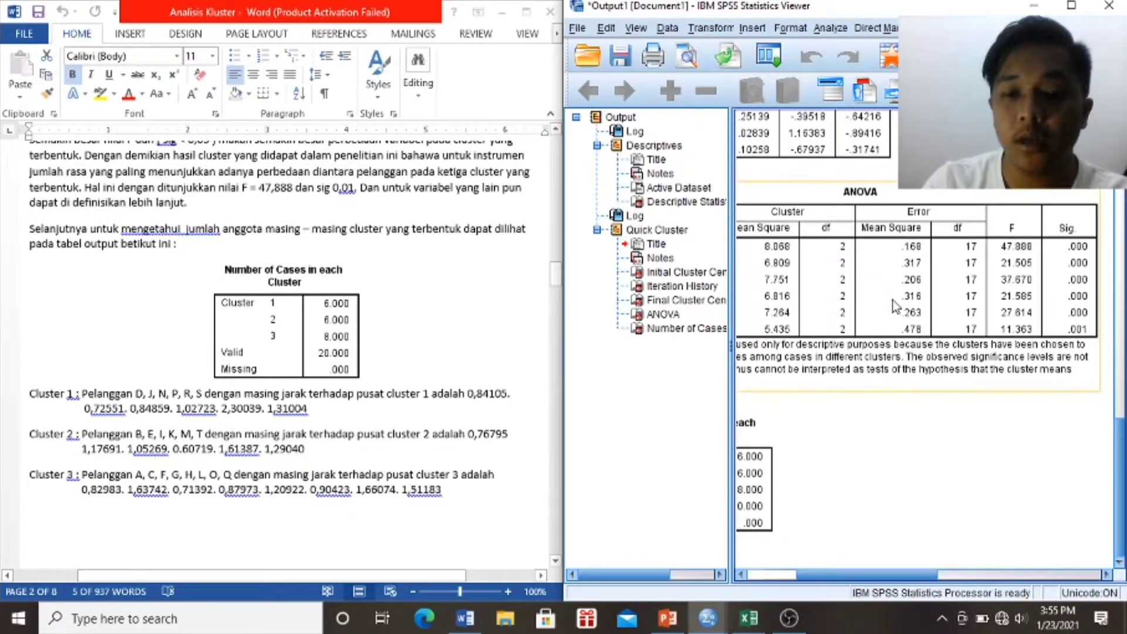
{"action": "left_click_drag", "start_coordinate": [843, 575], "coordinate": [786, 576]}
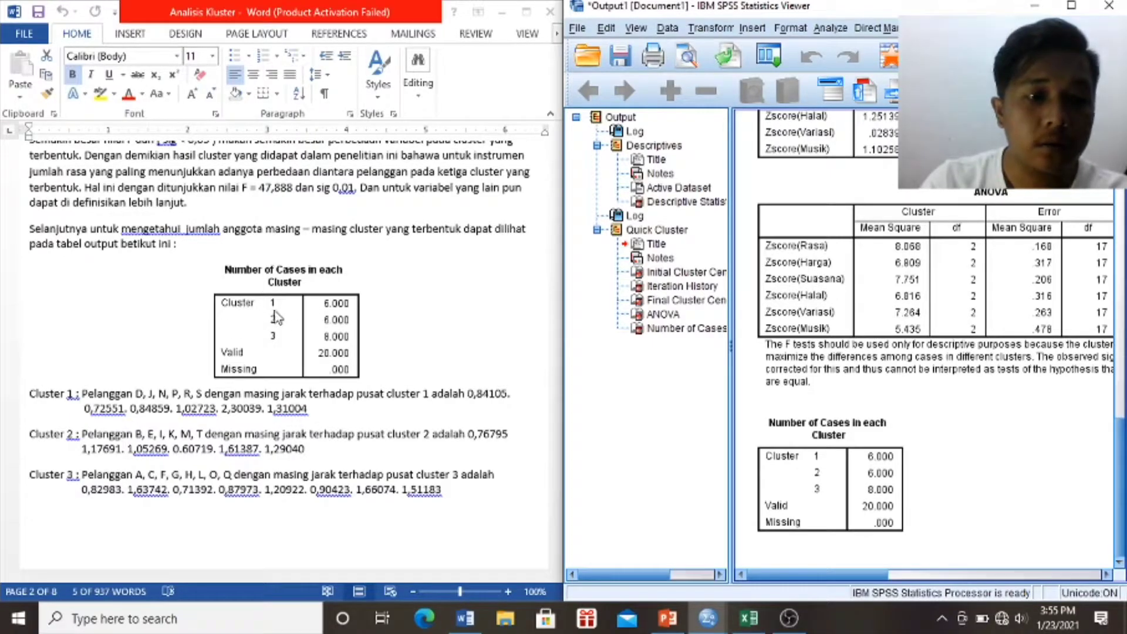
{"action": "scroll", "coordinate": [286, 318], "scroll_direction": "down", "scroll_amount": 3}
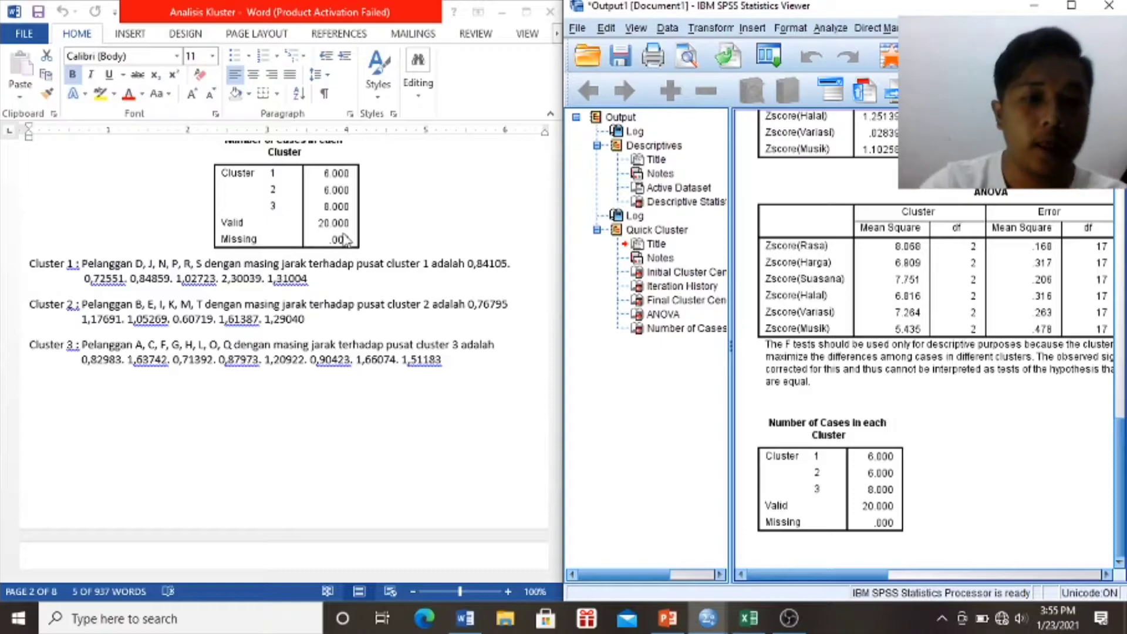
{"action": "scroll", "coordinate": [321, 241], "scroll_direction": "up", "scroll_amount": 10}
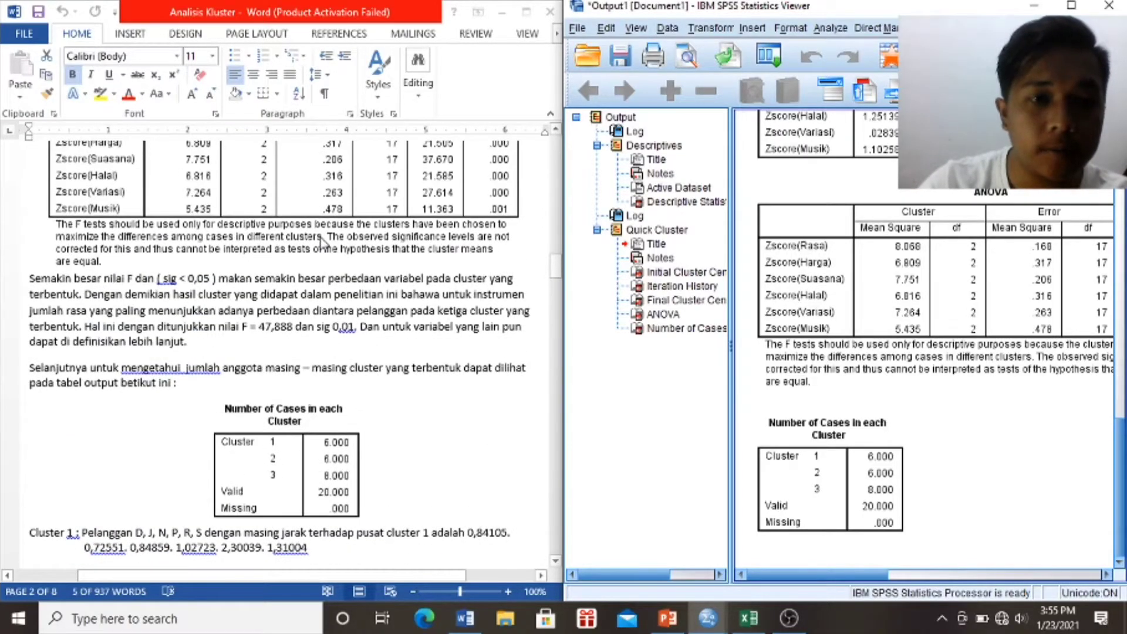
{"action": "scroll", "coordinate": [321, 241], "scroll_direction": "up", "scroll_amount": 15}
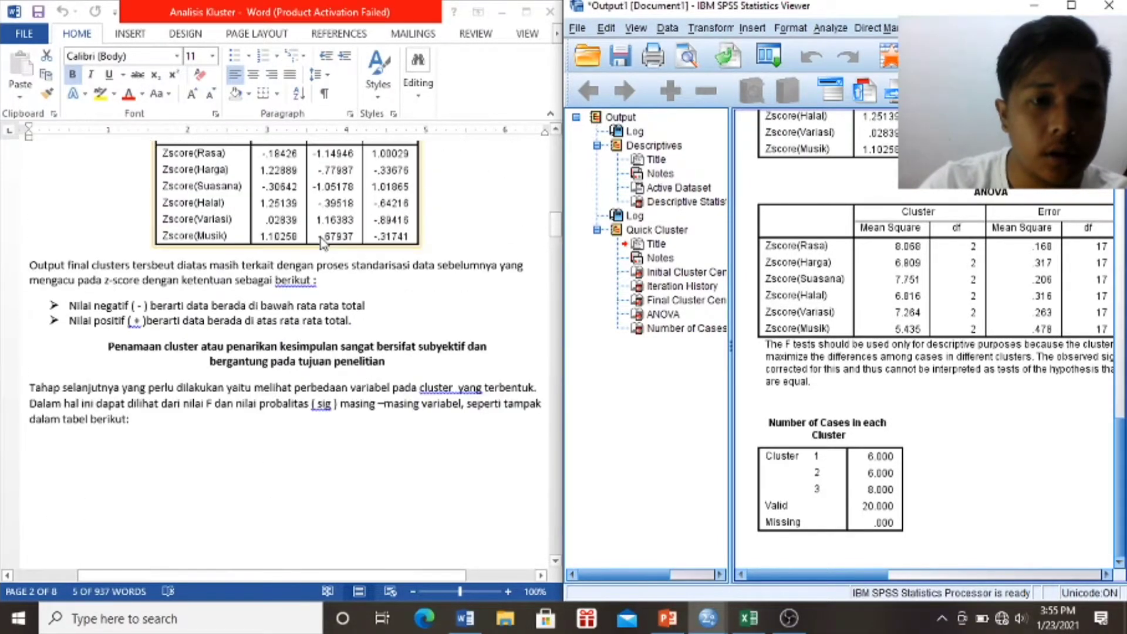
{"action": "scroll", "coordinate": [324, 243], "scroll_direction": "down", "scroll_amount": 10}
{"action": "scroll", "coordinate": [324, 243], "scroll_direction": "down", "scroll_amount": 19}
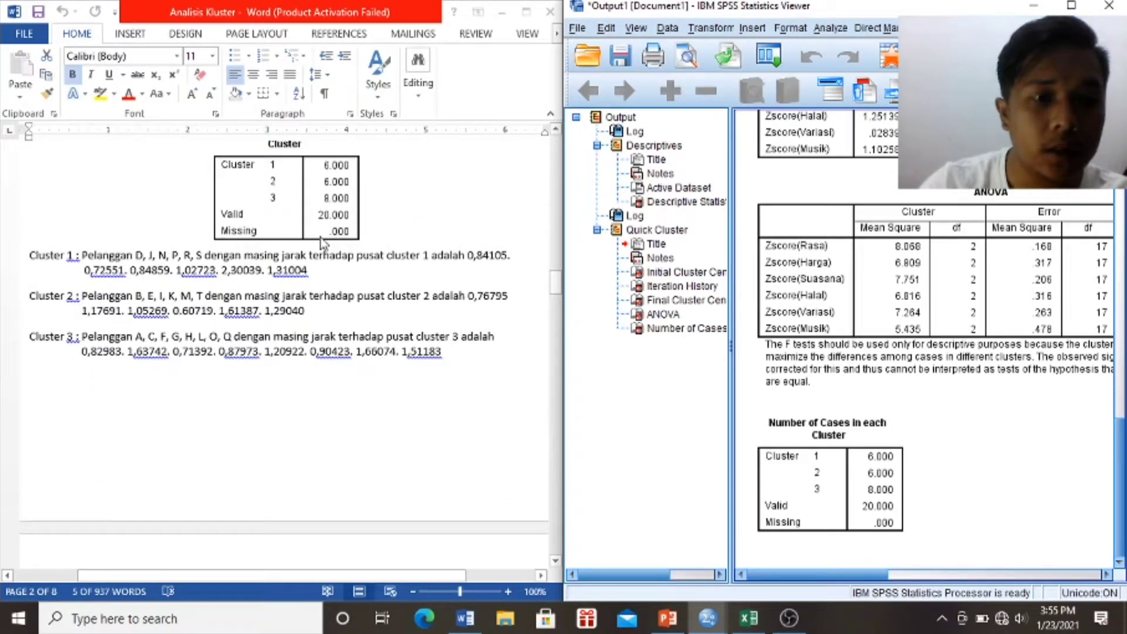
{"action": "scroll", "coordinate": [322, 241], "scroll_direction": "down", "scroll_amount": 10}
{"action": "scroll", "coordinate": [323, 244], "scroll_direction": "up", "scroll_amount": 12}
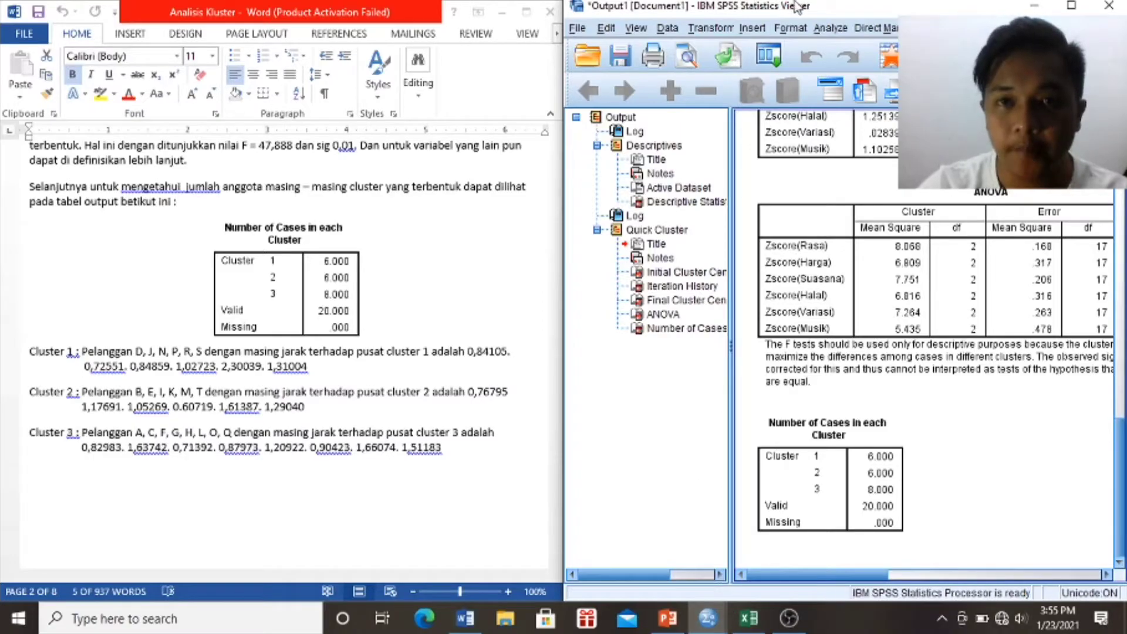
Switch to the SPSS Data Editor, check QCL_1 and QCL_2 against the Word document's cluster lists, and read on to the hierarchical method
{"action": "left_click", "coordinate": [717, 619]}
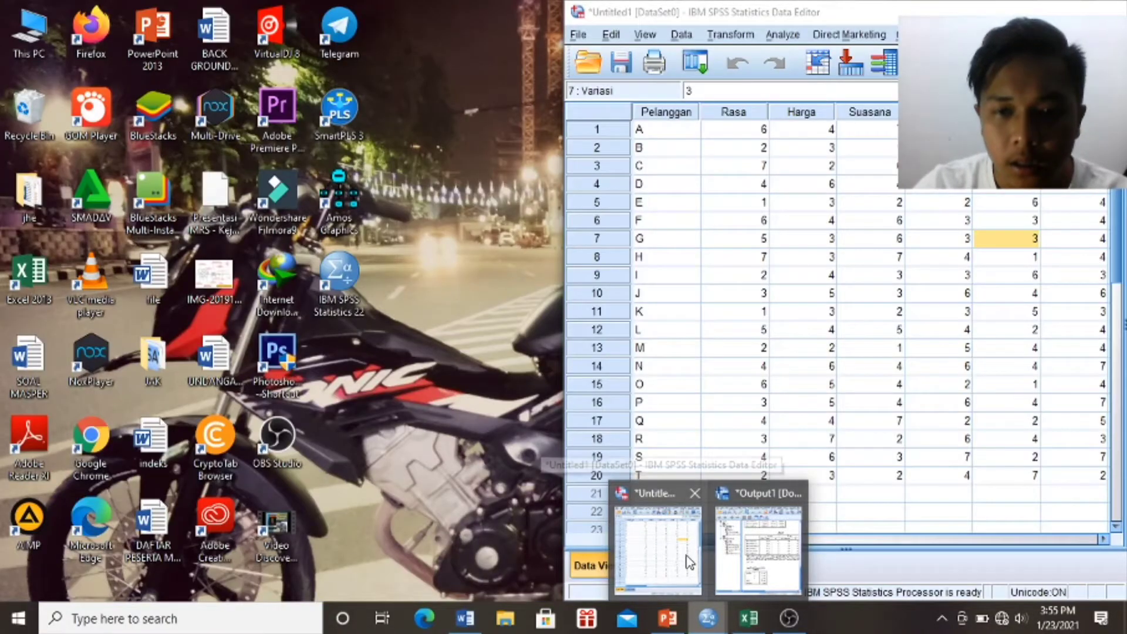
{"action": "left_click", "coordinate": [690, 562]}
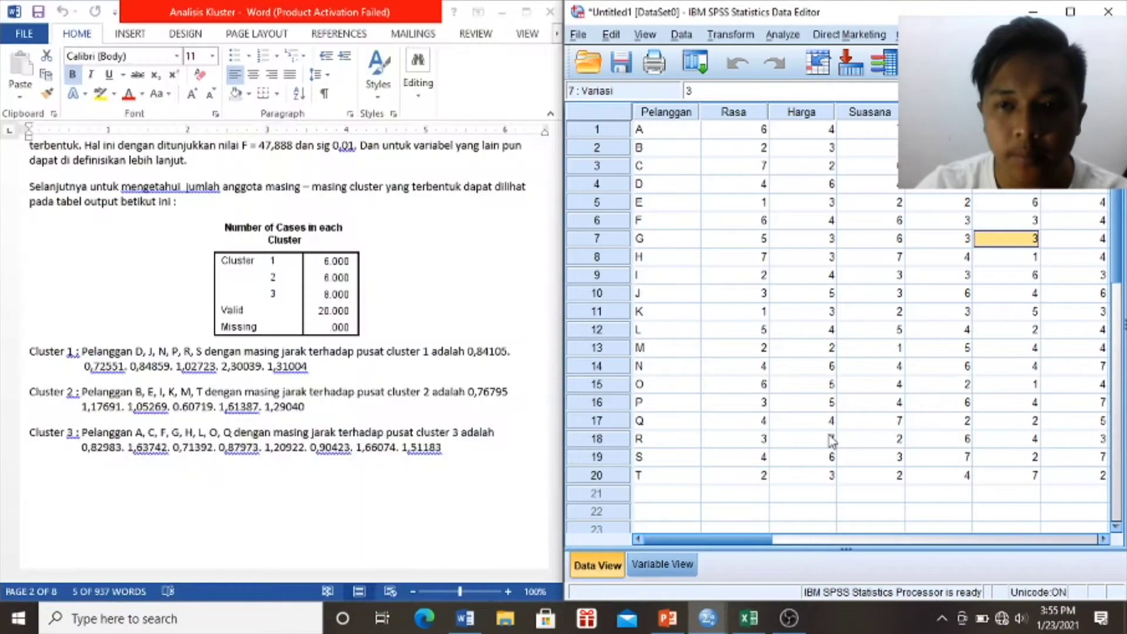
{"action": "left_click_drag", "start_coordinate": [753, 543], "coordinate": [1035, 522]}
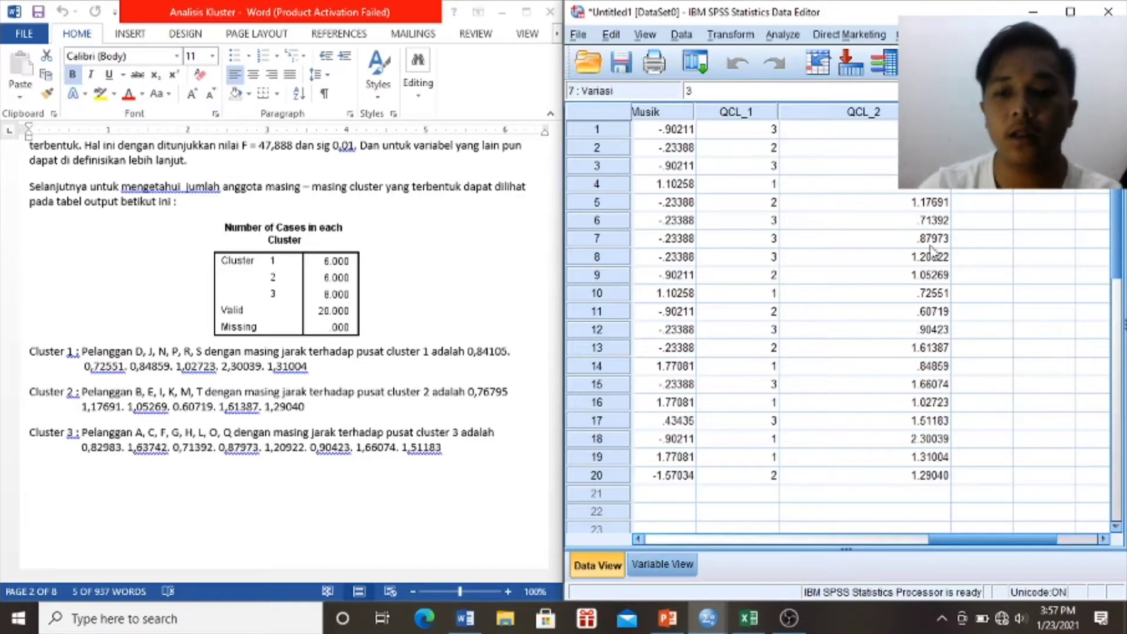
{"action": "scroll", "coordinate": [383, 340], "scroll_direction": "down", "scroll_amount": 6}
{"action": "scroll", "coordinate": [383, 339], "scroll_direction": "down", "scroll_amount": 8}
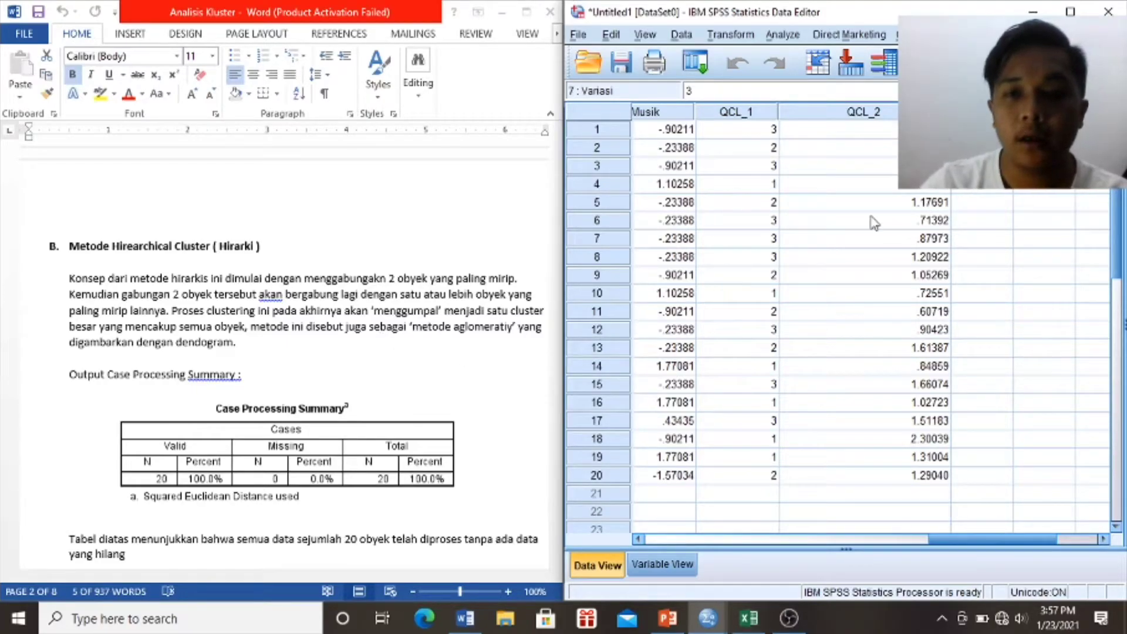
In the maximized Data Editor, set up a Hierarchical Cluster Analysis on the six Zscore variables, Rasa to Musik, labelling cases by Pelanggan
{"action": "left_click", "coordinate": [1071, 10]}
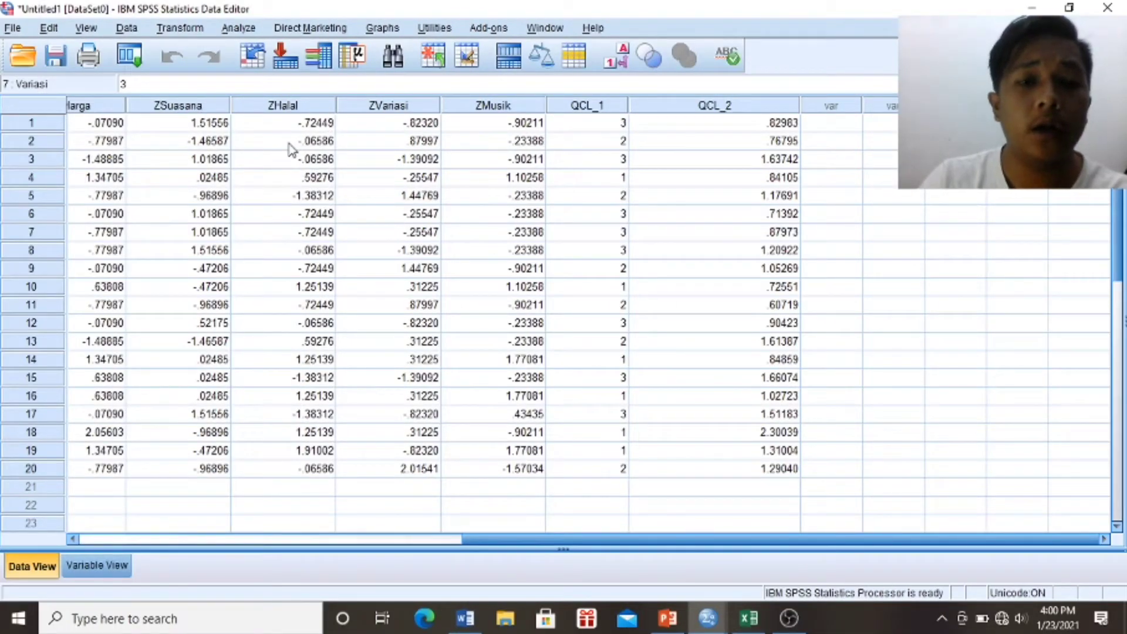
{"action": "left_click", "coordinate": [239, 28]}
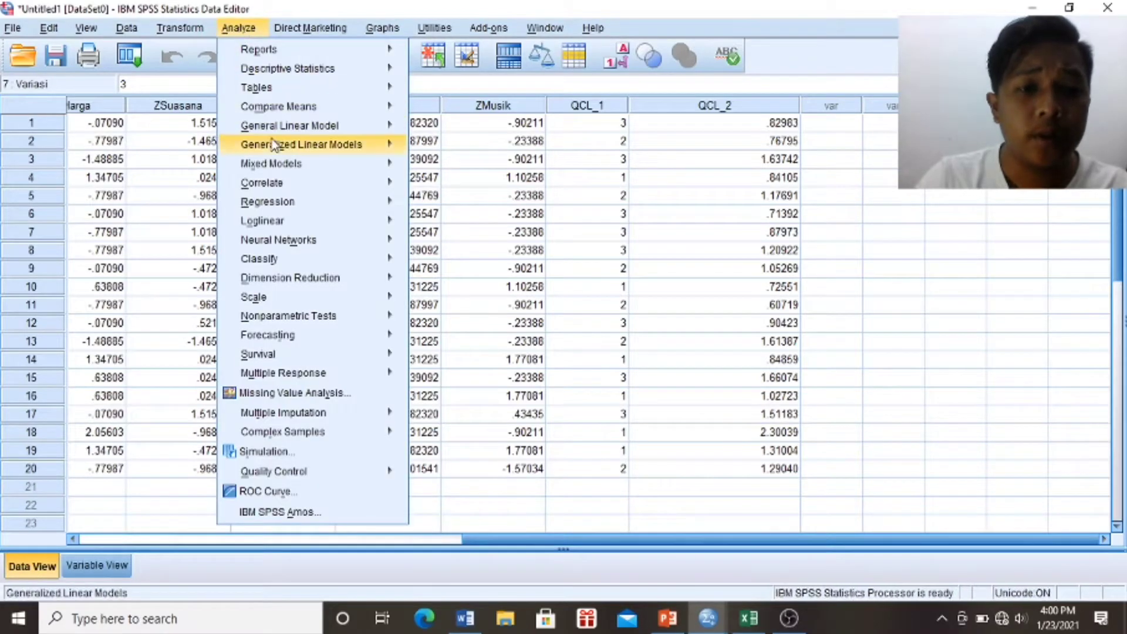
{"action": "mouse_move", "coordinate": [329, 267]}
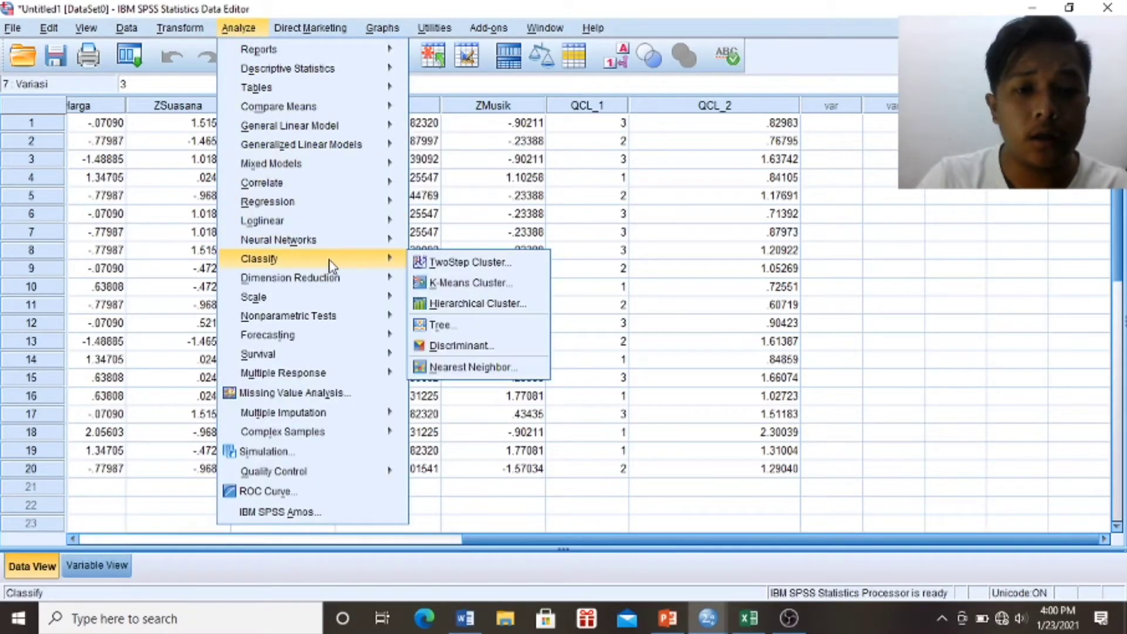
{"action": "left_click", "coordinate": [435, 308]}
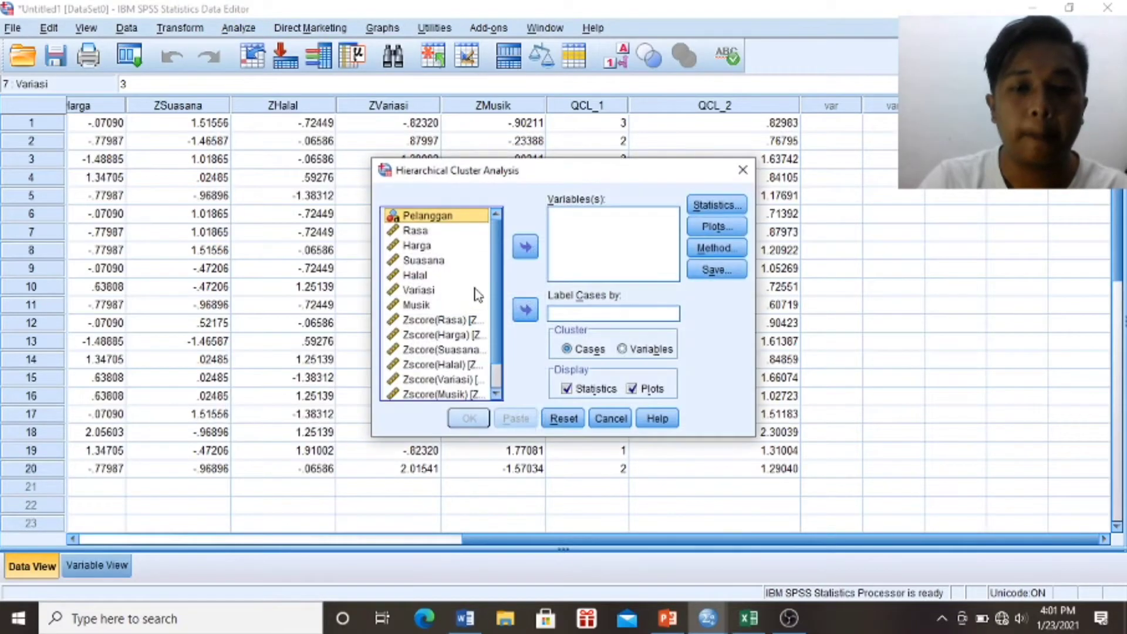
{"action": "scroll", "coordinate": [452, 305], "scroll_direction": "down", "scroll_amount": 1}
{"action": "left_click", "coordinate": [437, 290]}
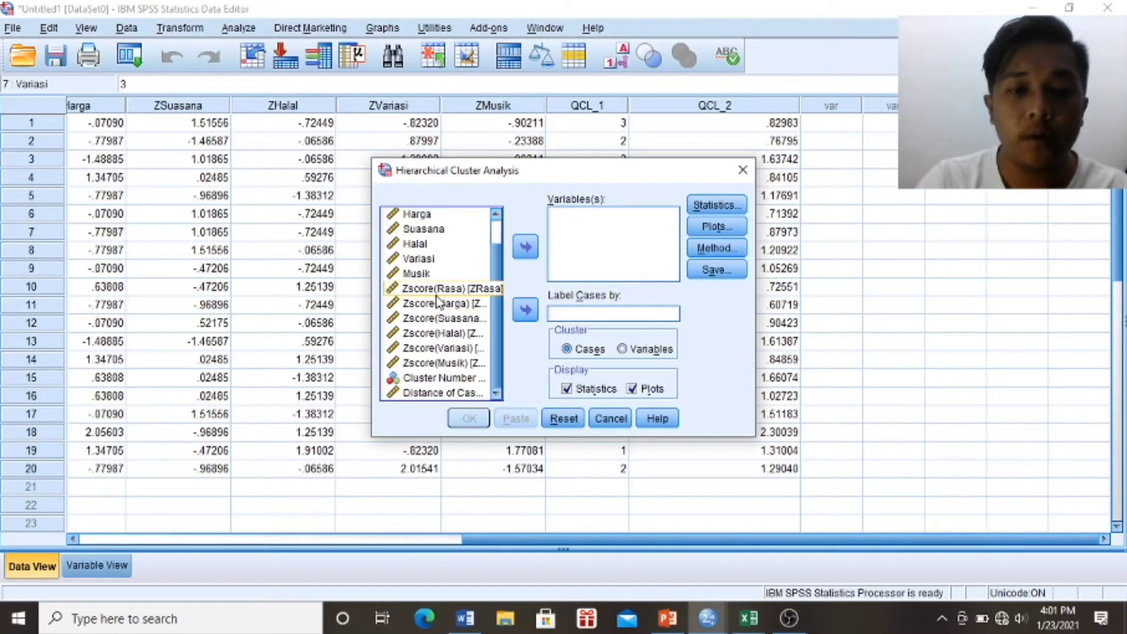
{"action": "left_click", "coordinate": [437, 364], "text": "shift"}
{"action": "left_click", "coordinate": [434, 332]}
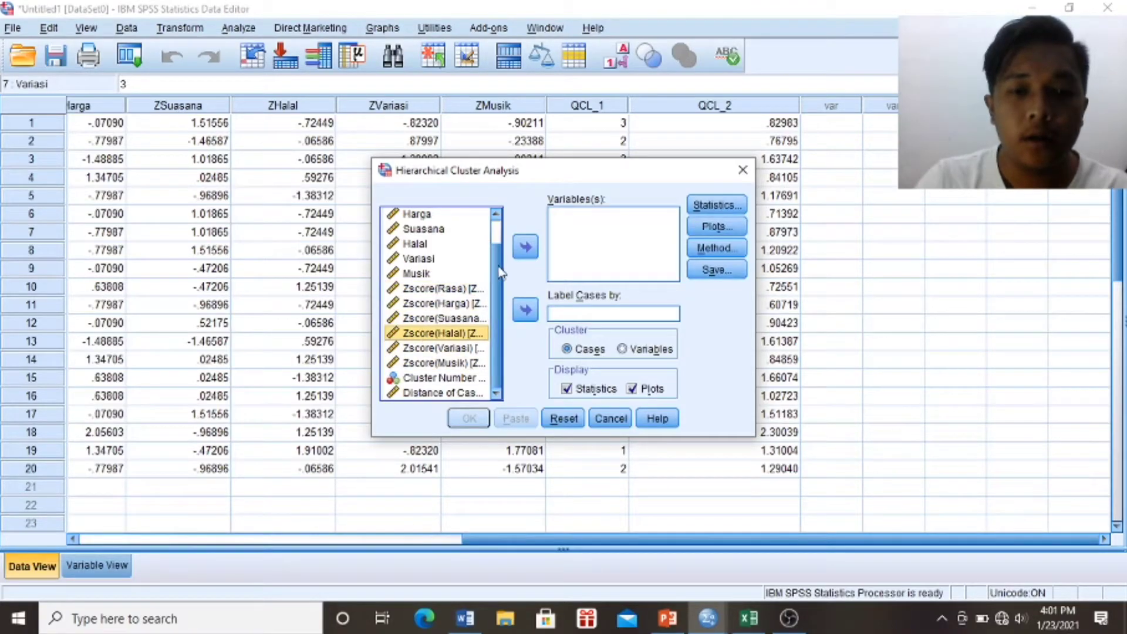
{"action": "left_click", "coordinate": [440, 288]}
{"action": "left_click", "coordinate": [437, 364], "text": "shift"}
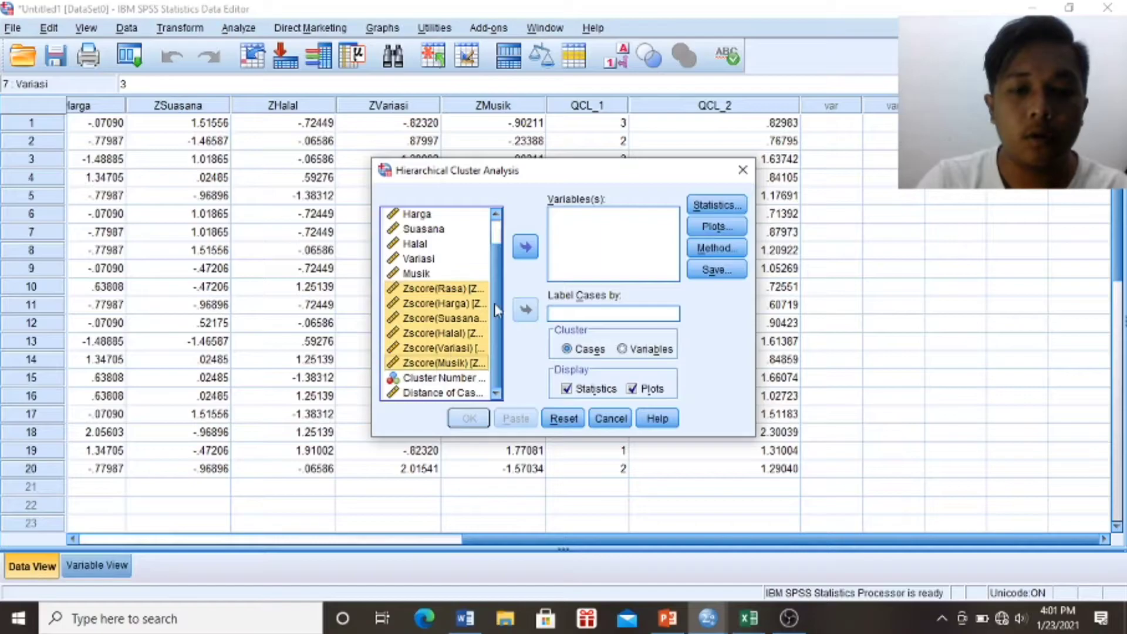
{"action": "left_click", "coordinate": [524, 249]}
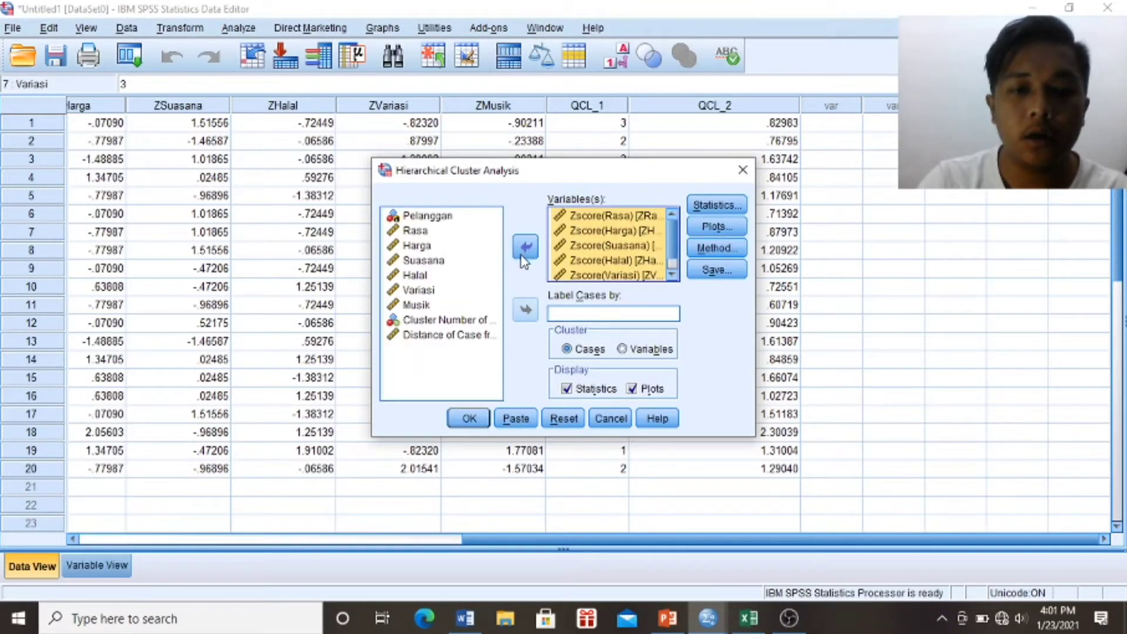
{"action": "left_click", "coordinate": [413, 216]}
{"action": "left_click", "coordinate": [524, 310]}
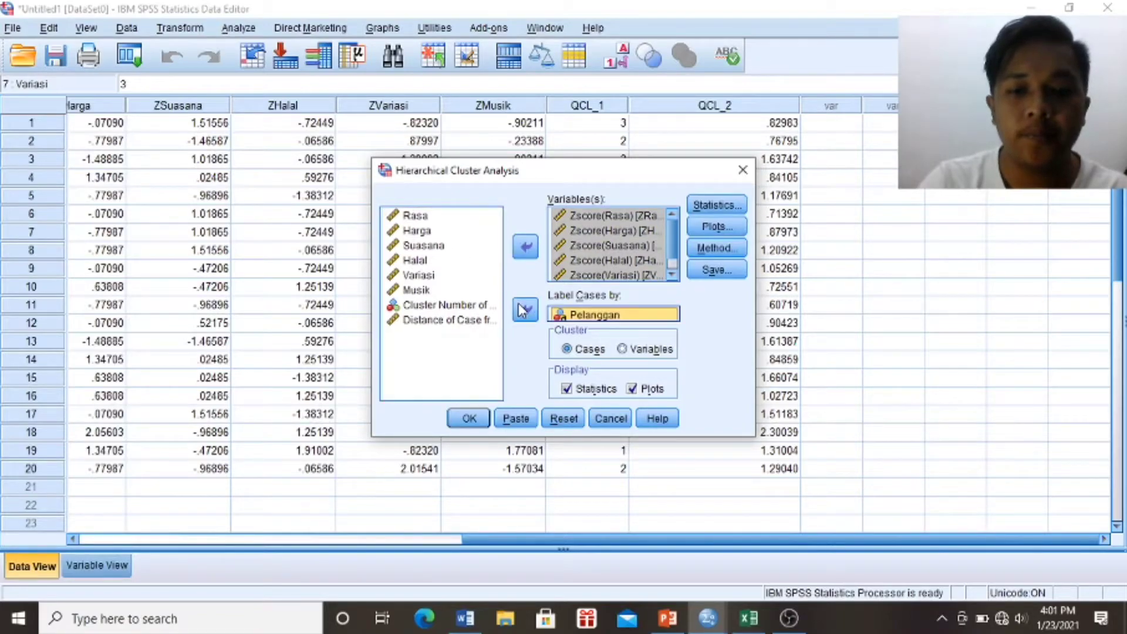
Add the proximity matrix to the hierarchical clustering statistics and request cluster membership for a range of 2 to 4 clusters
{"action": "left_click", "coordinate": [737, 207]}
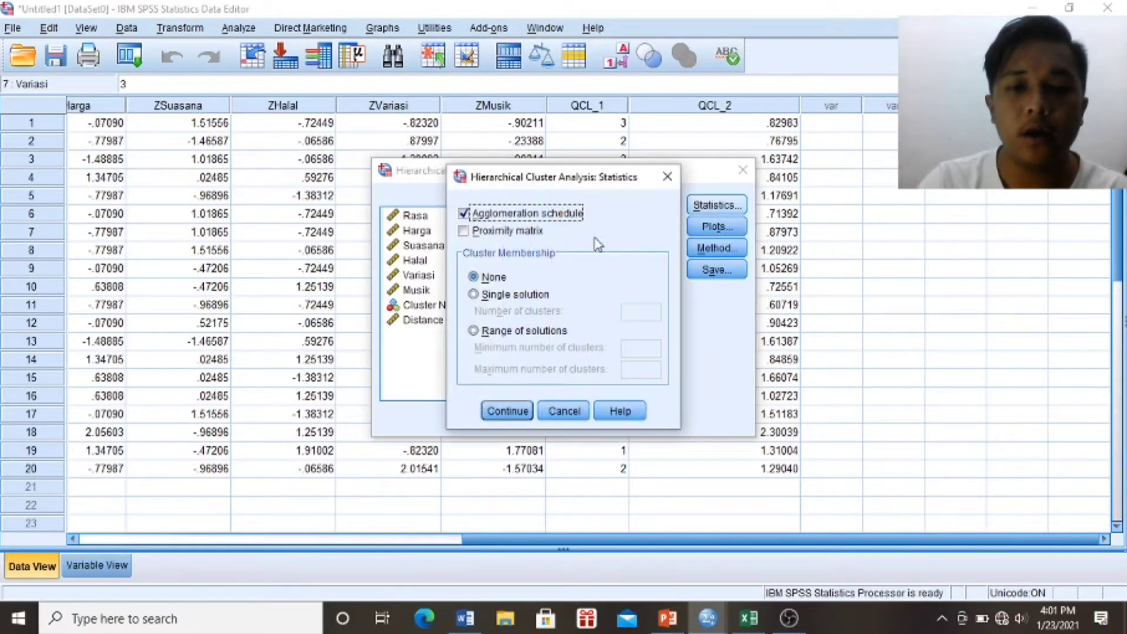
{"action": "left_click", "coordinate": [464, 232]}
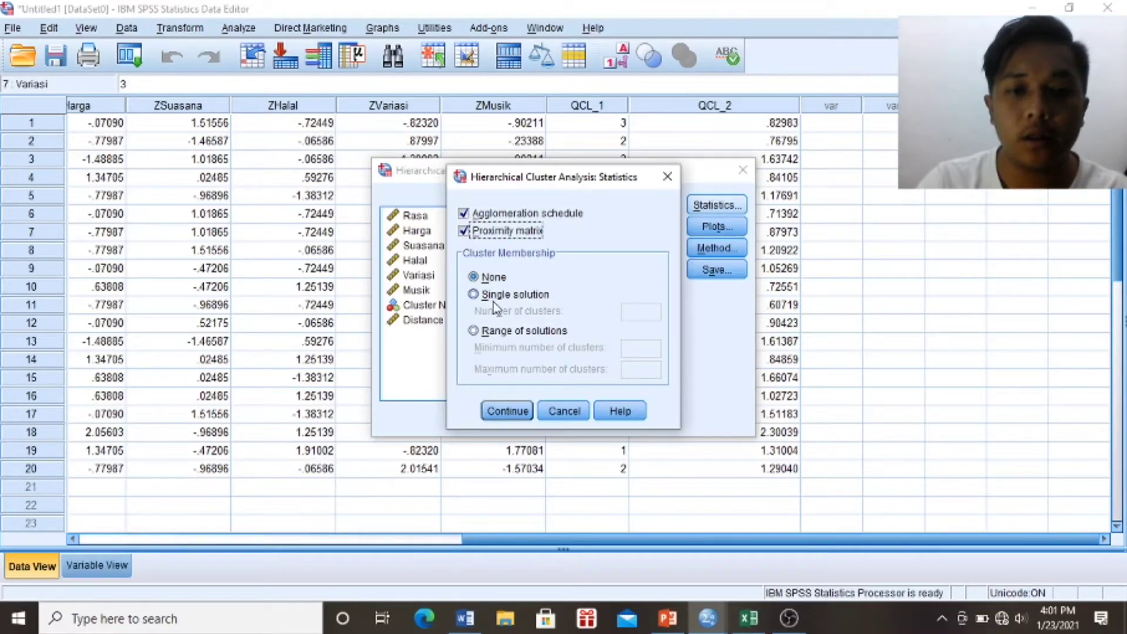
{"action": "left_click", "coordinate": [474, 331]}
{"action": "left_click", "coordinate": [635, 349]}
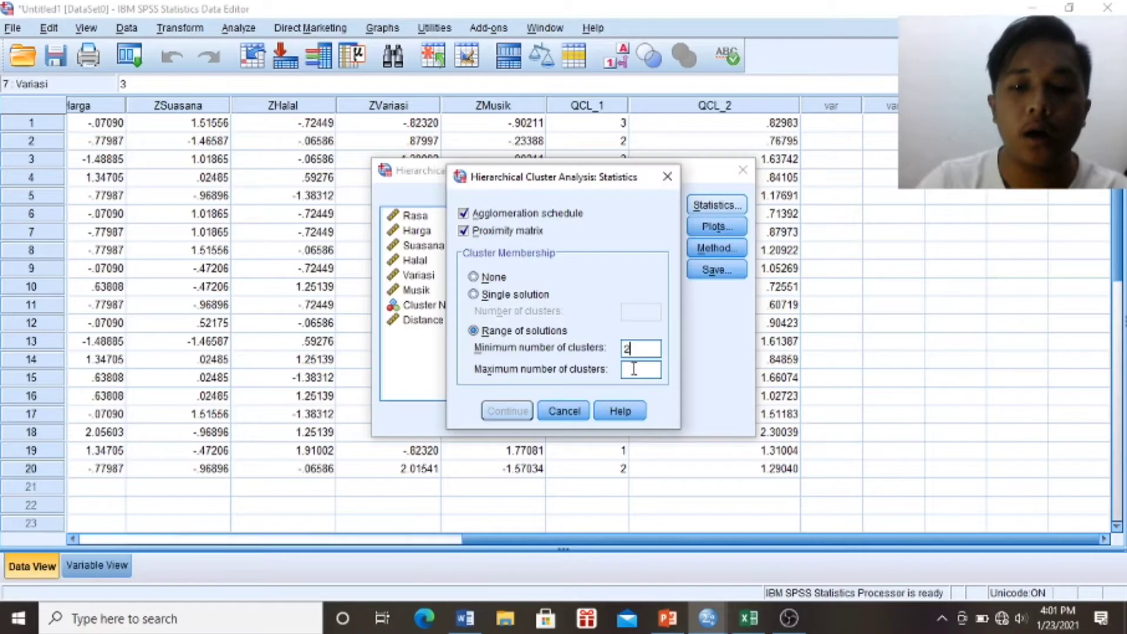
{"action": "type", "text": "4"}
{"action": "left_click", "coordinate": [508, 411]}
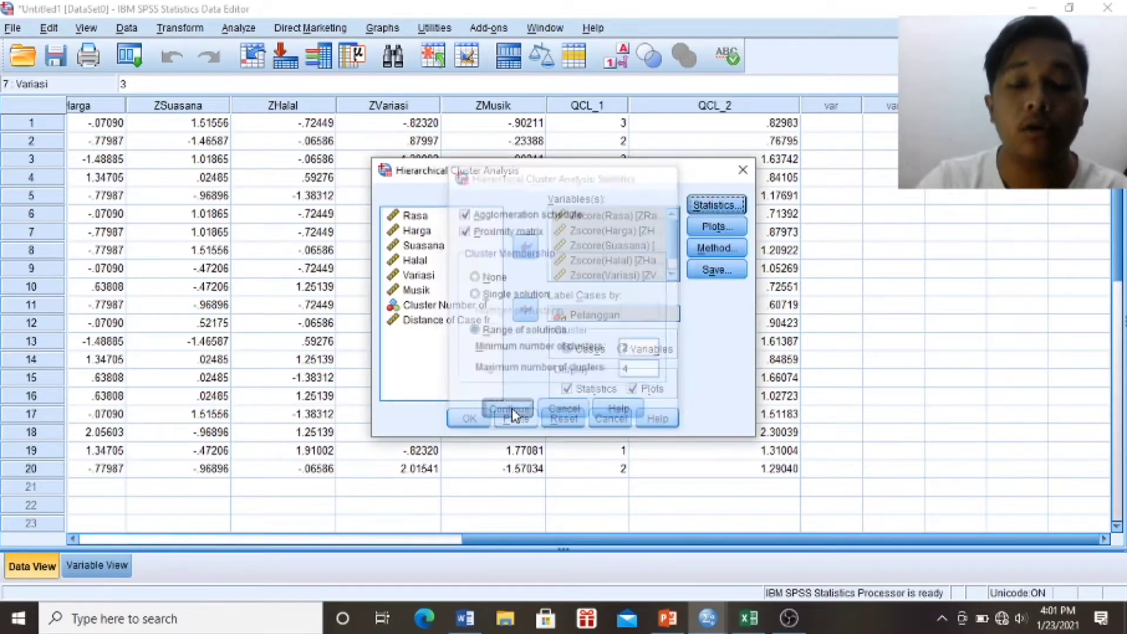
Request a dendrogram for the hierarchical clustering and set the icicle plot to None
{"action": "left_click", "coordinate": [717, 226]}
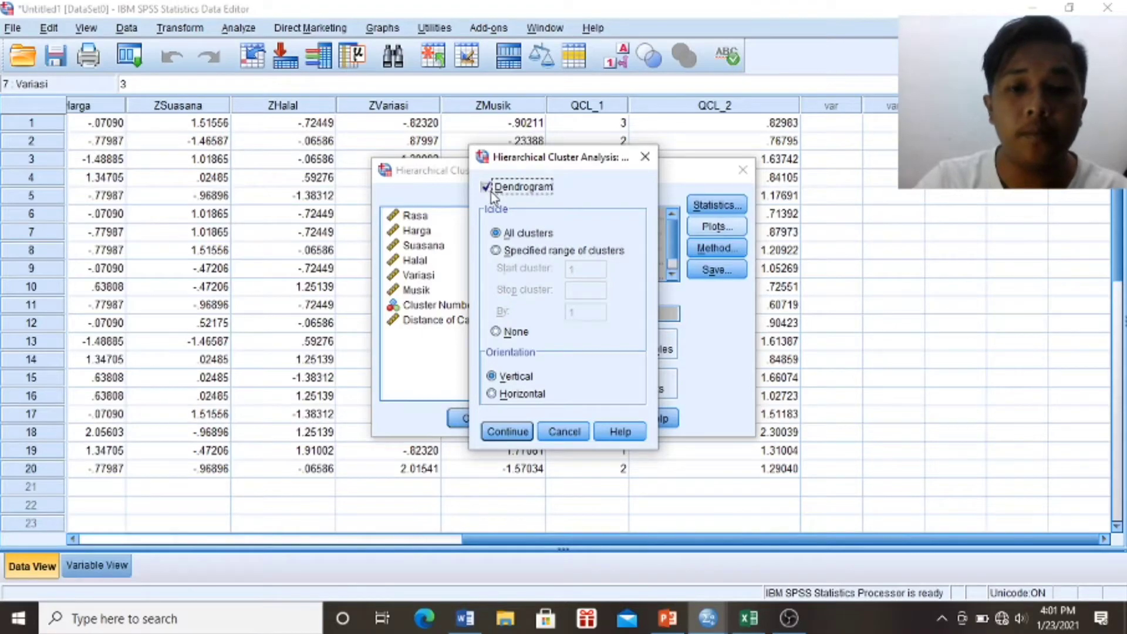
{"action": "left_click", "coordinate": [497, 332]}
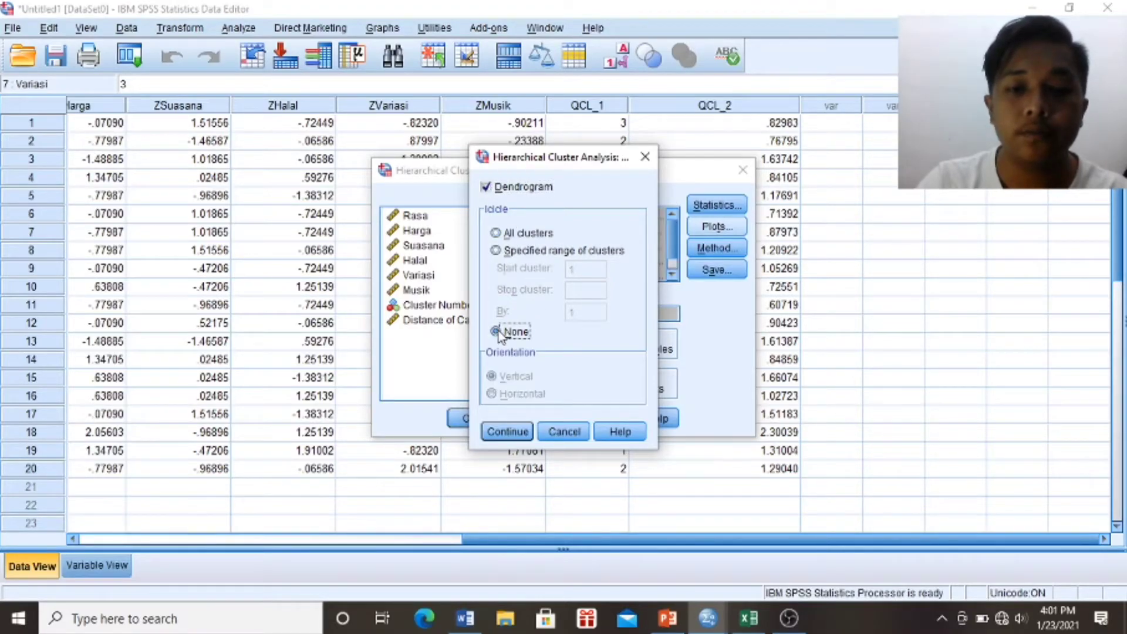
{"action": "left_click", "coordinate": [505, 422]}
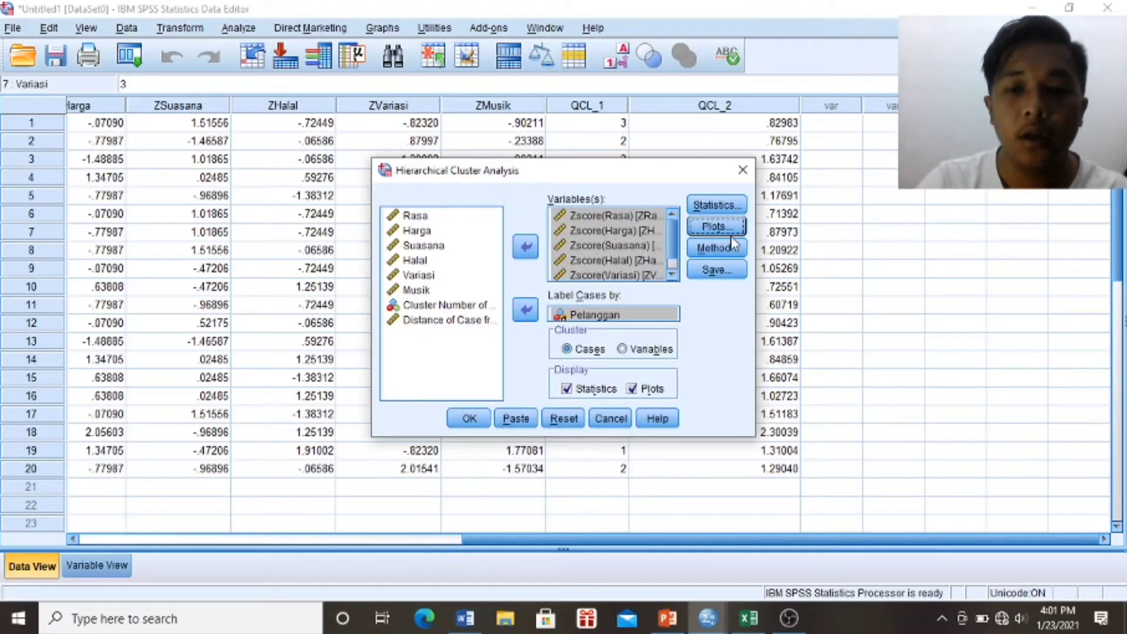
Keep between-groups linkage with squared Euclidean distance as the clustering method and standardize the values to Z scores by variable
{"action": "left_click", "coordinate": [717, 249]}
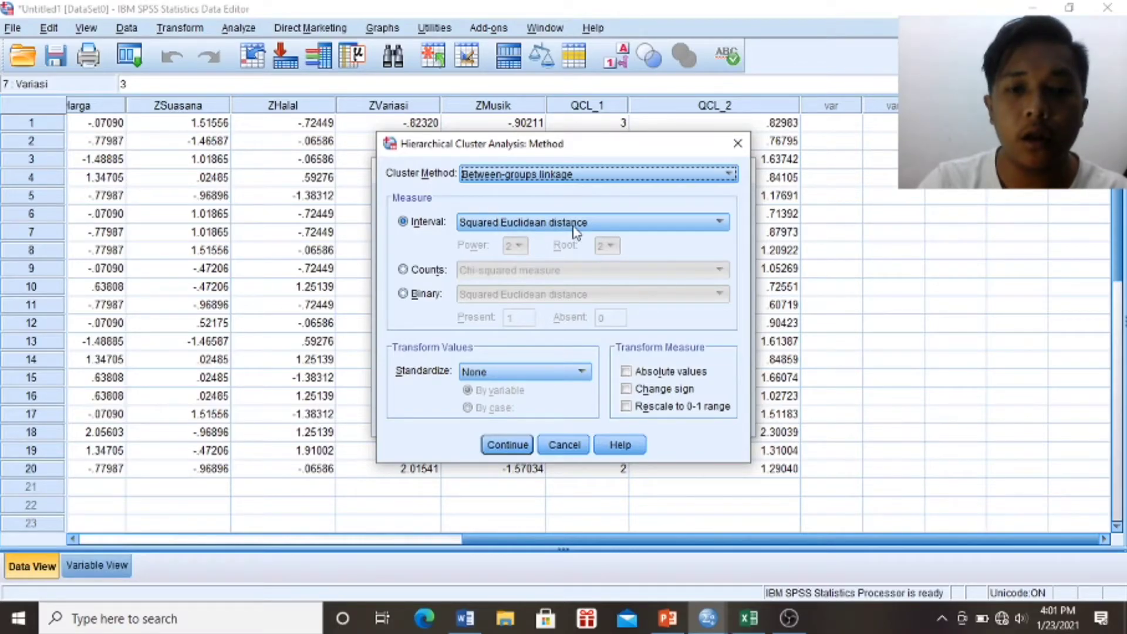
{"action": "left_click", "coordinate": [499, 374]}
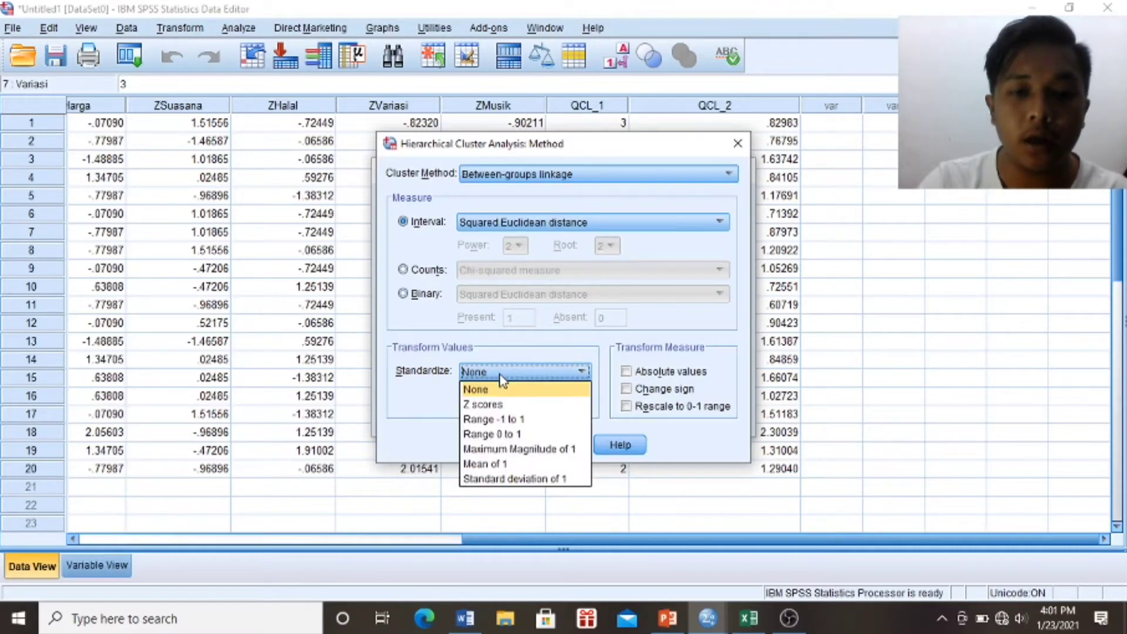
{"action": "left_click", "coordinate": [498, 405]}
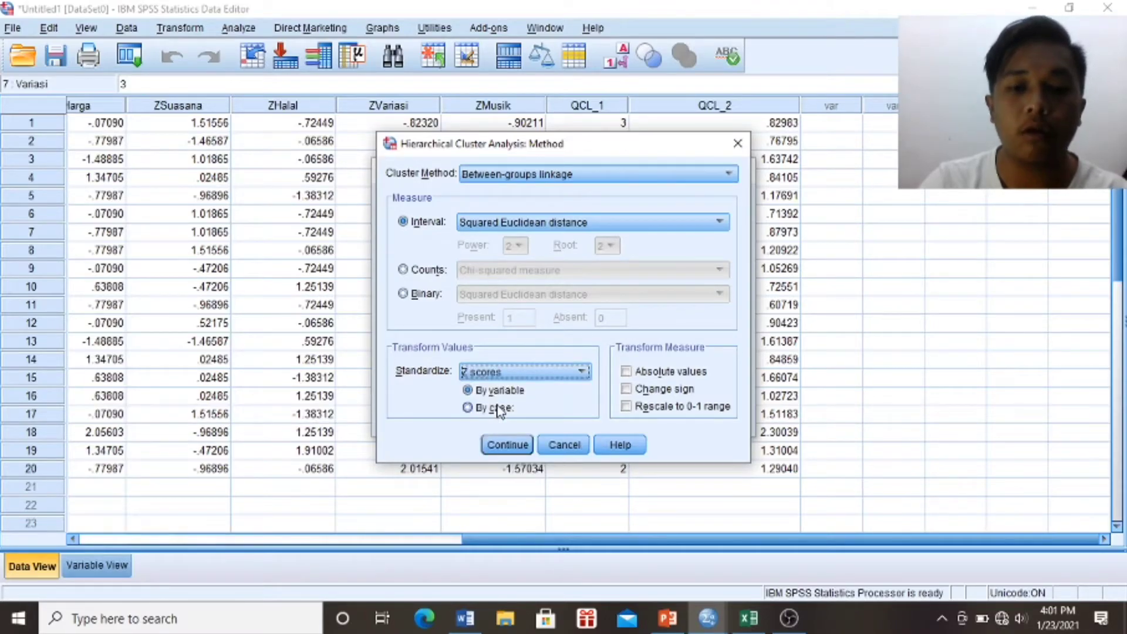
{"action": "left_click", "coordinate": [505, 445]}
Leave saved cluster membership at None, run the hierarchical cluster analysis, and return to the Descriptives section of the output
{"action": "left_click", "coordinate": [708, 271]}
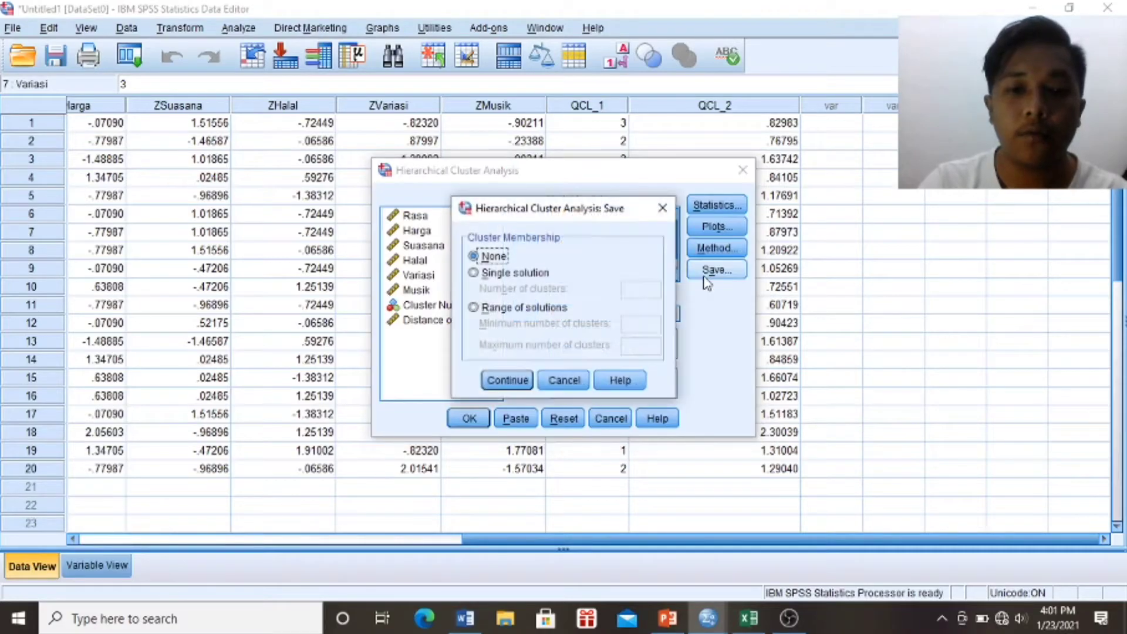
{"action": "left_click", "coordinate": [518, 379]}
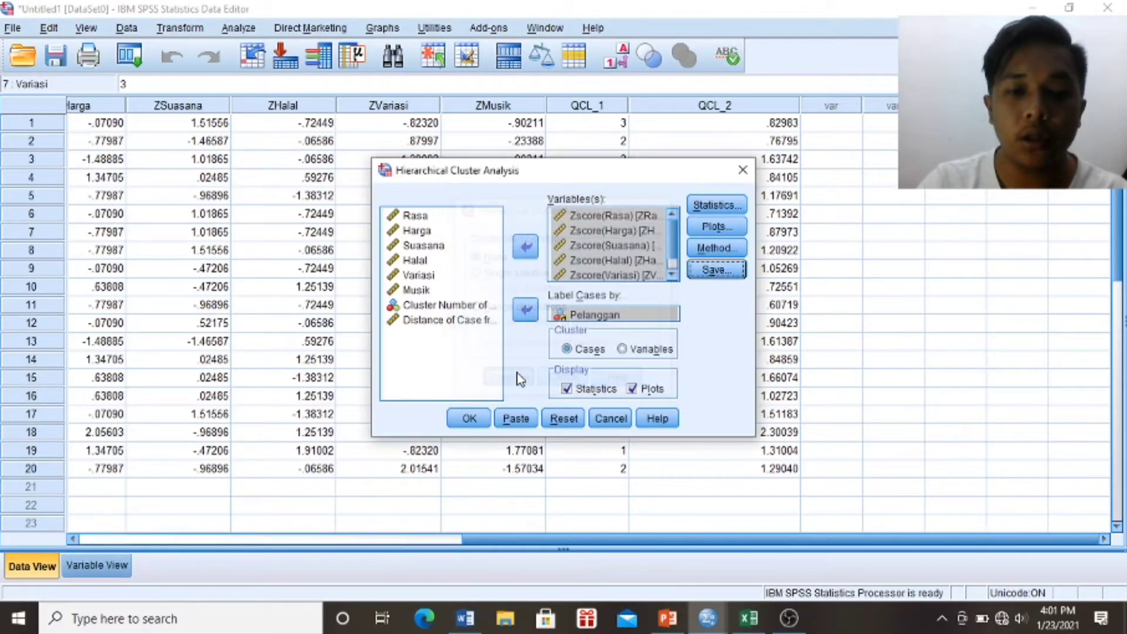
{"action": "left_click", "coordinate": [469, 418]}
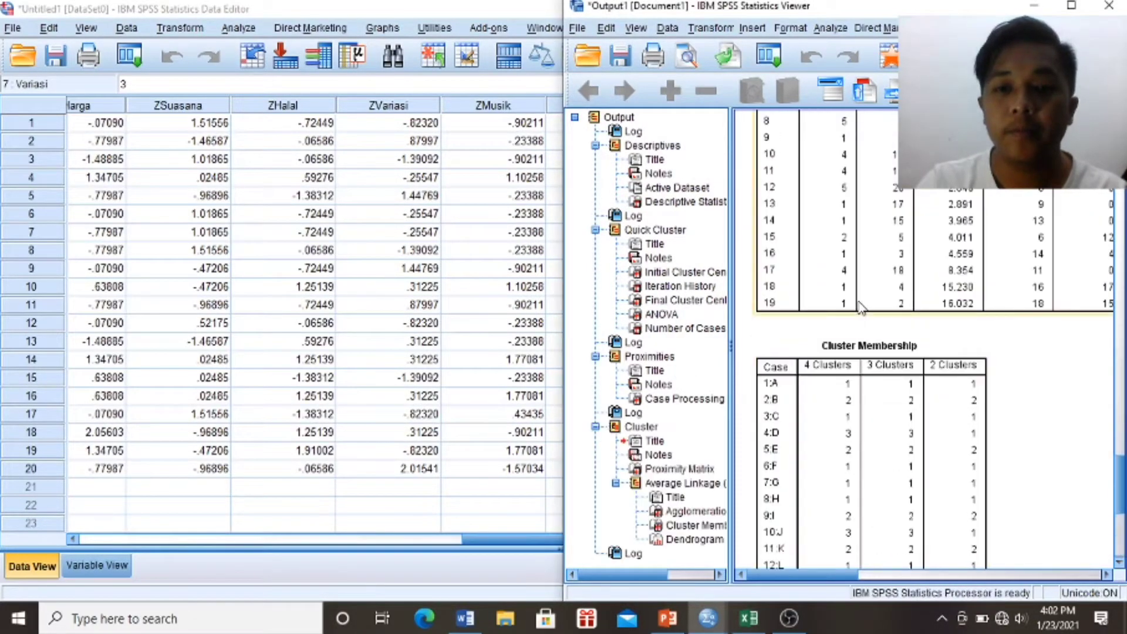
{"action": "scroll", "coordinate": [860, 308], "scroll_direction": "up", "scroll_amount": 15}
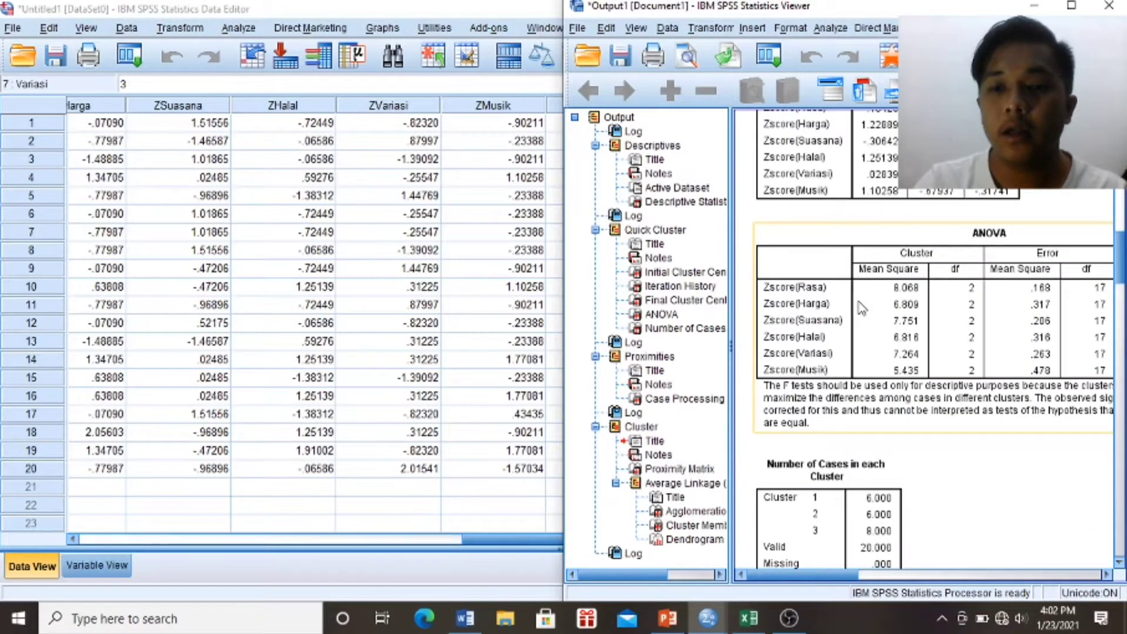
{"action": "scroll", "coordinate": [861, 308], "scroll_direction": "up", "scroll_amount": 5}
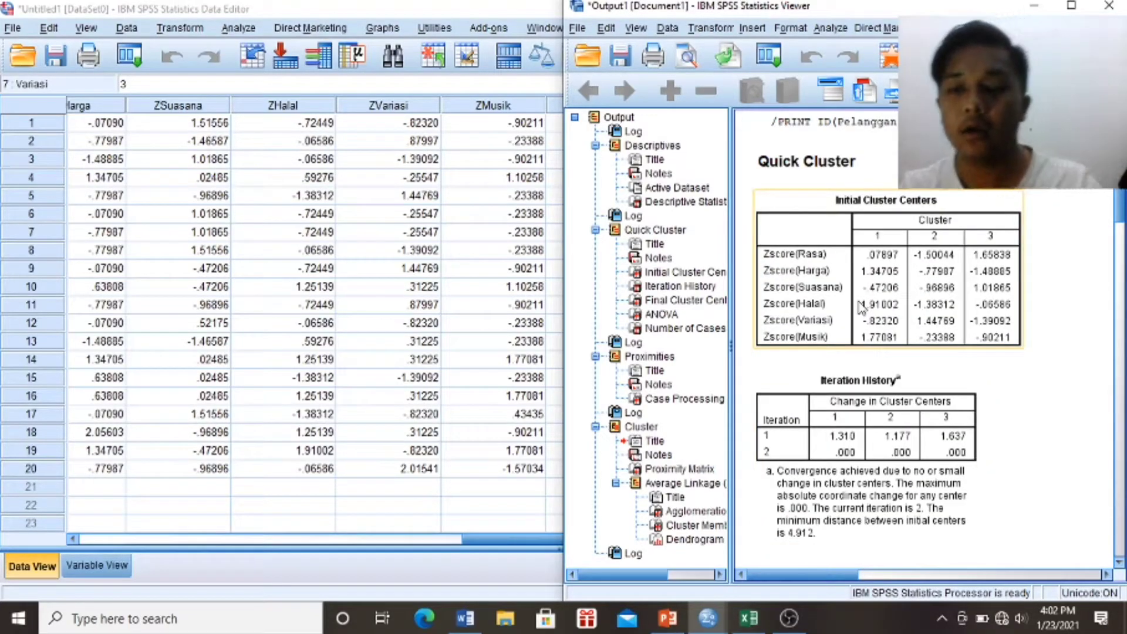
{"action": "scroll", "coordinate": [861, 308], "scroll_direction": "up", "scroll_amount": 5}
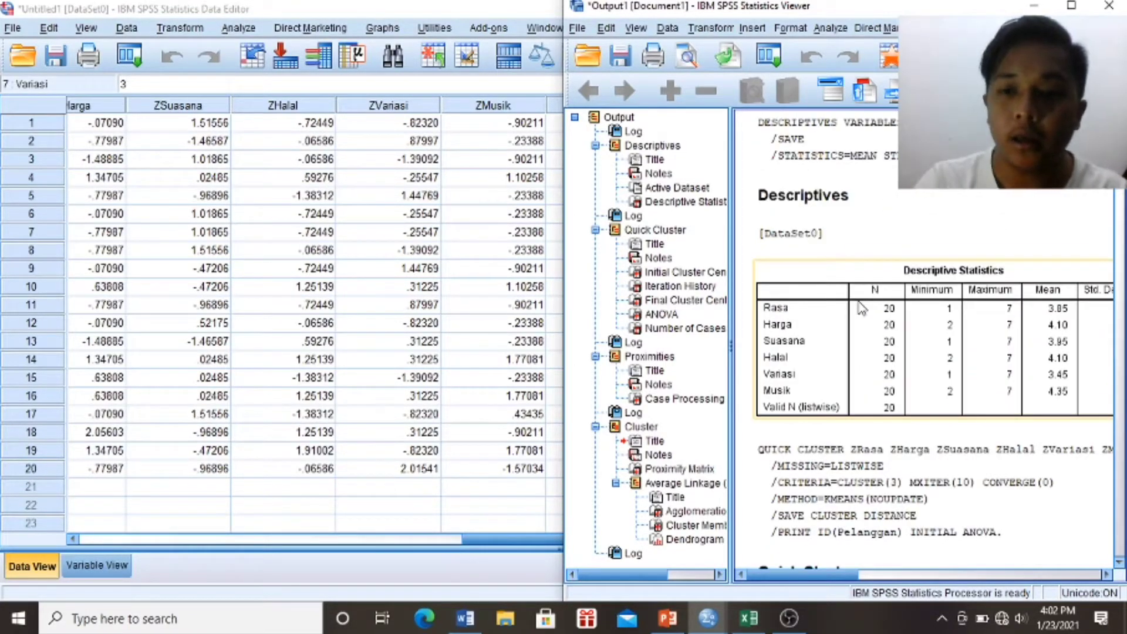
Arrange the SPSS output viewer and the Analisis Kluster Word document side by side, with the output on the left half
{"action": "double_click", "coordinate": [406, 9]}
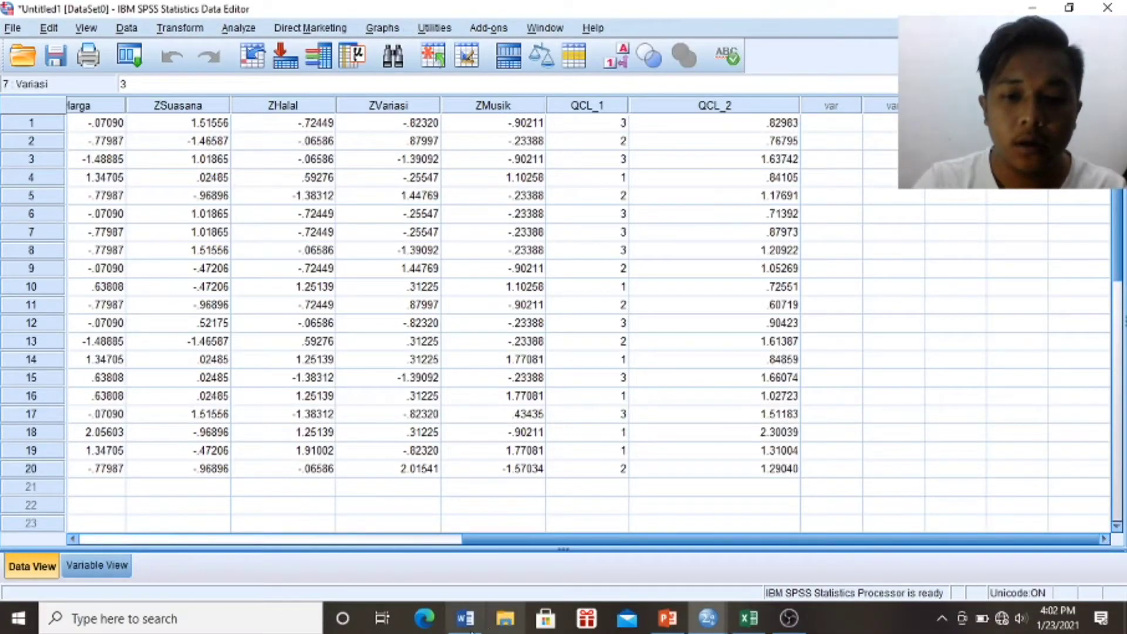
{"action": "left_click", "coordinate": [465, 618]}
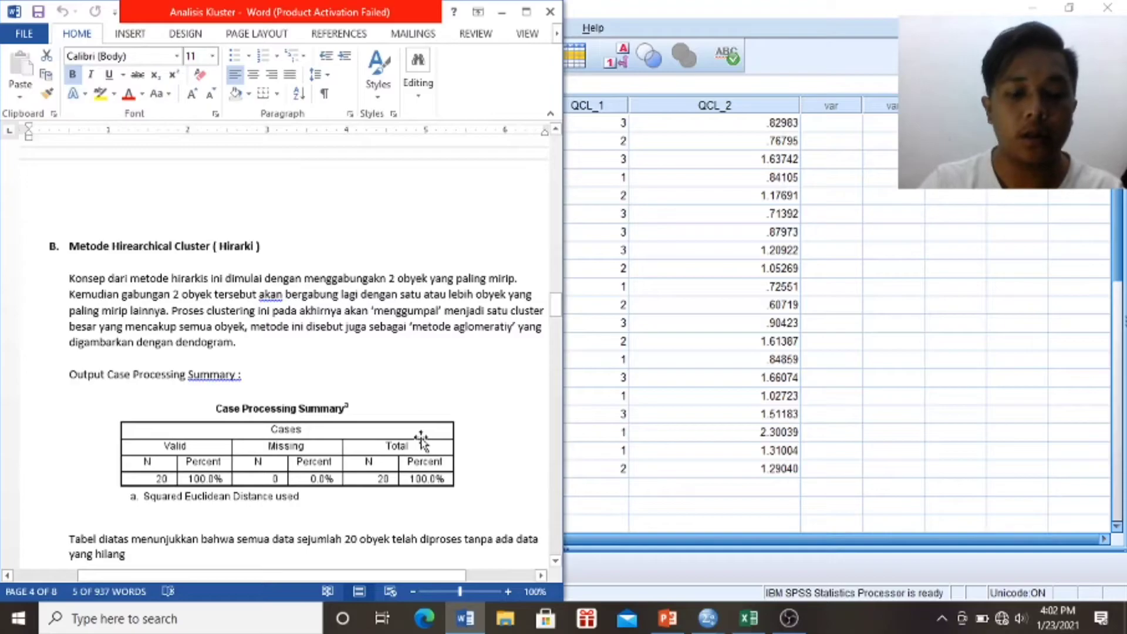
{"action": "key", "text": "super+Right"}
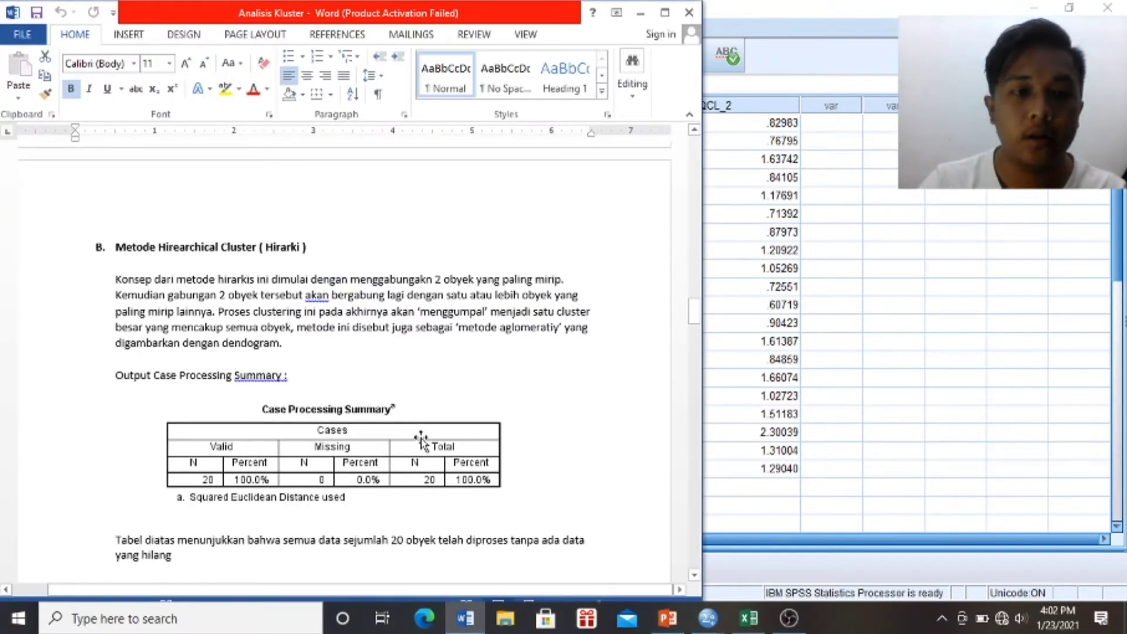
{"action": "key", "text": "super+Right"}
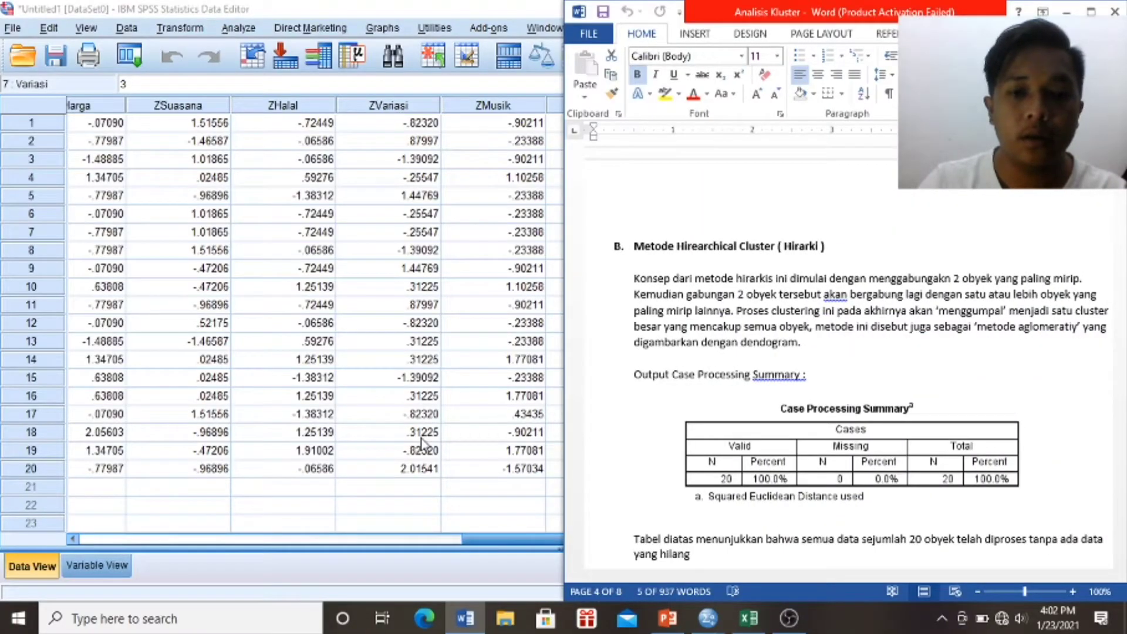
{"action": "key", "text": "super+Right"}
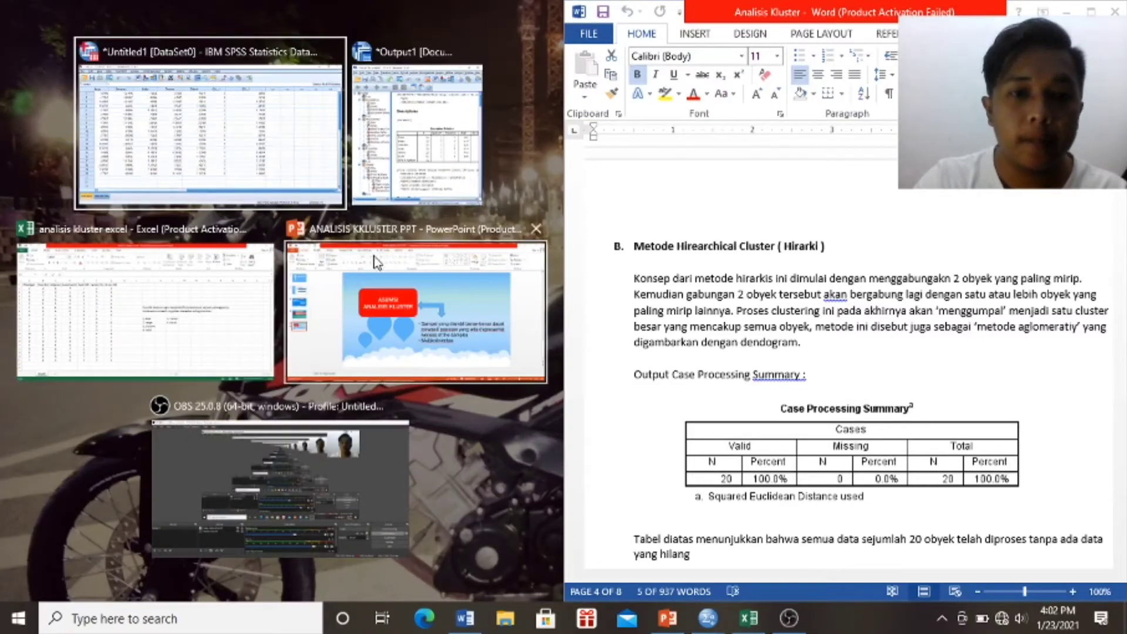
{"action": "left_click", "coordinate": [232, 128]}
{"action": "mouse_move", "coordinate": [699, 618]}
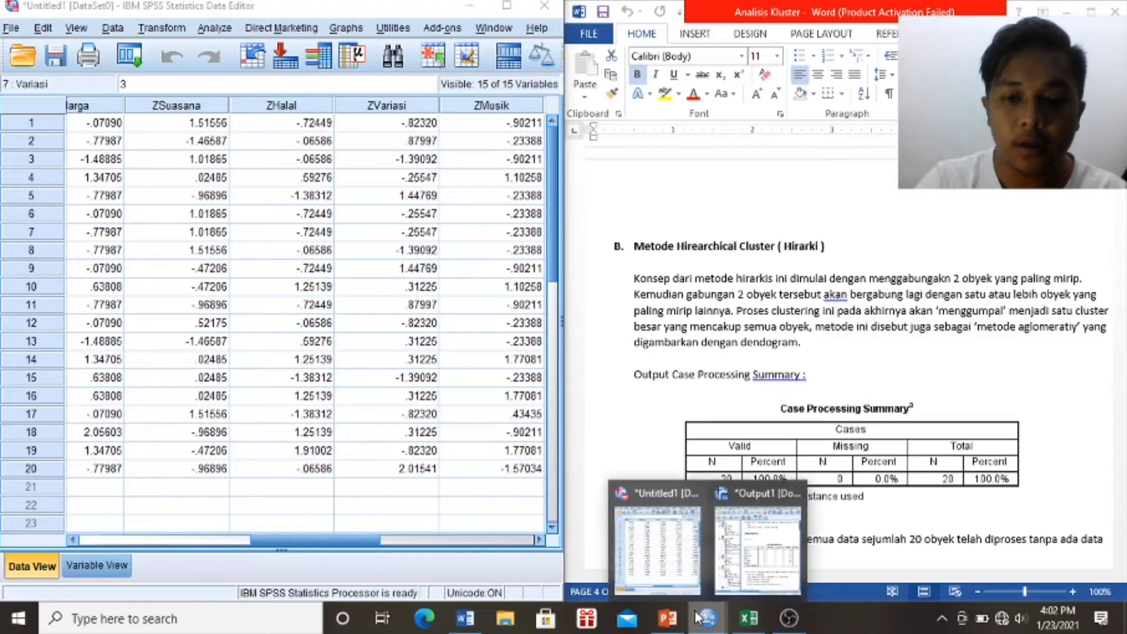
{"action": "left_click", "coordinate": [757, 546]}
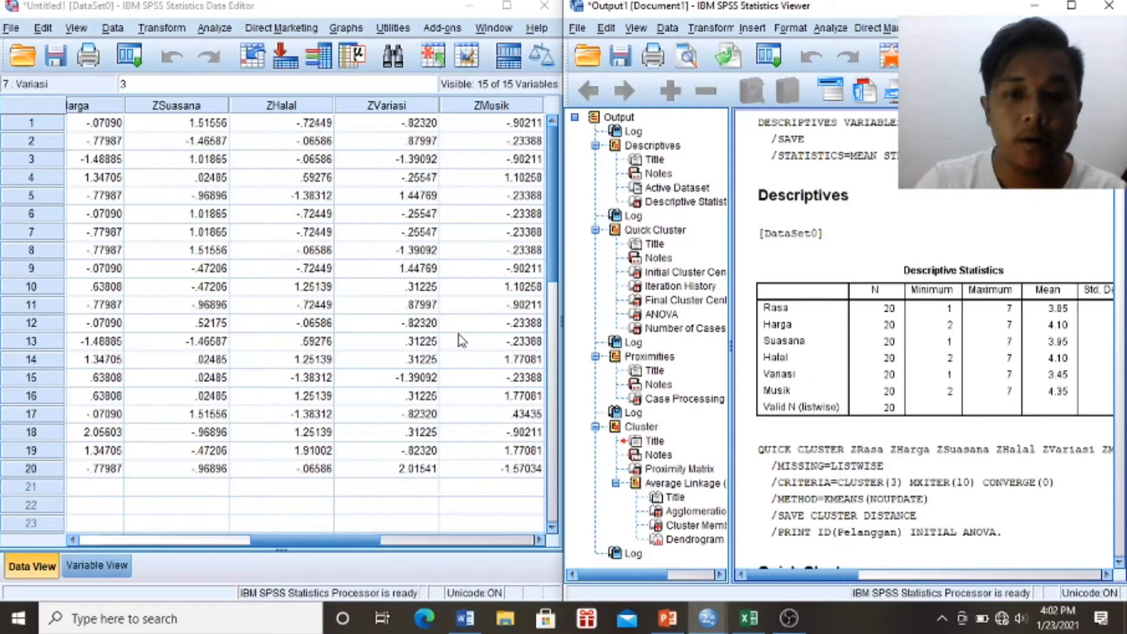
{"action": "key", "text": "super+Left"}
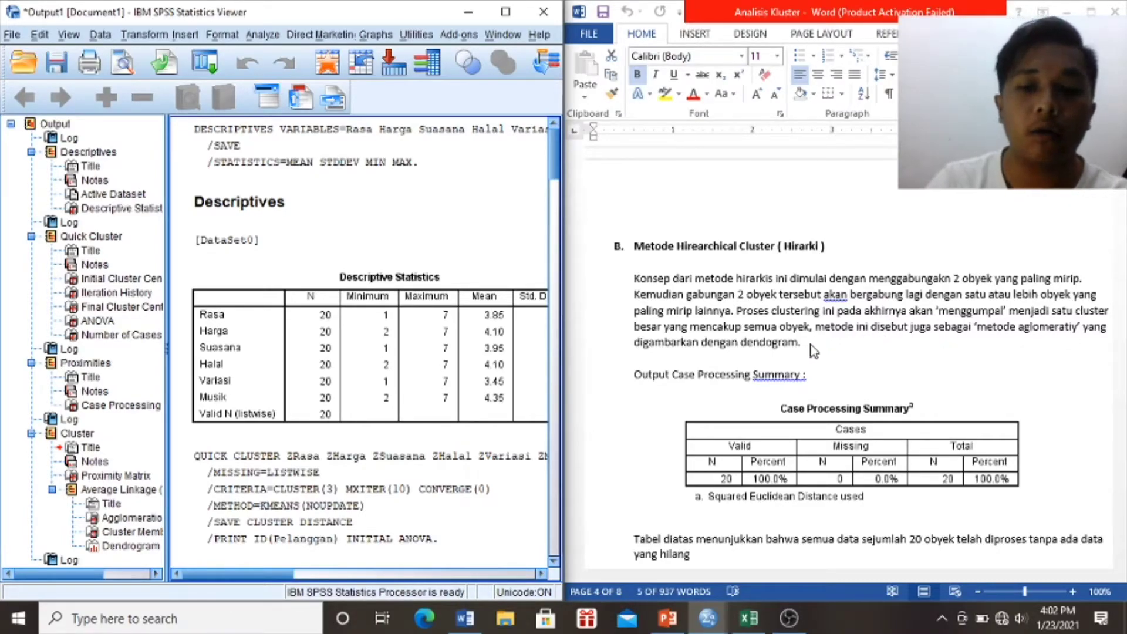
Compare the Case Processing Summary under Proximities in the SPSS output with the Word document's table and explanation
{"action": "scroll", "coordinate": [813, 351], "scroll_direction": "down", "scroll_amount": 3}
{"action": "scroll", "coordinate": [813, 351], "scroll_direction": "down", "scroll_amount": 2}
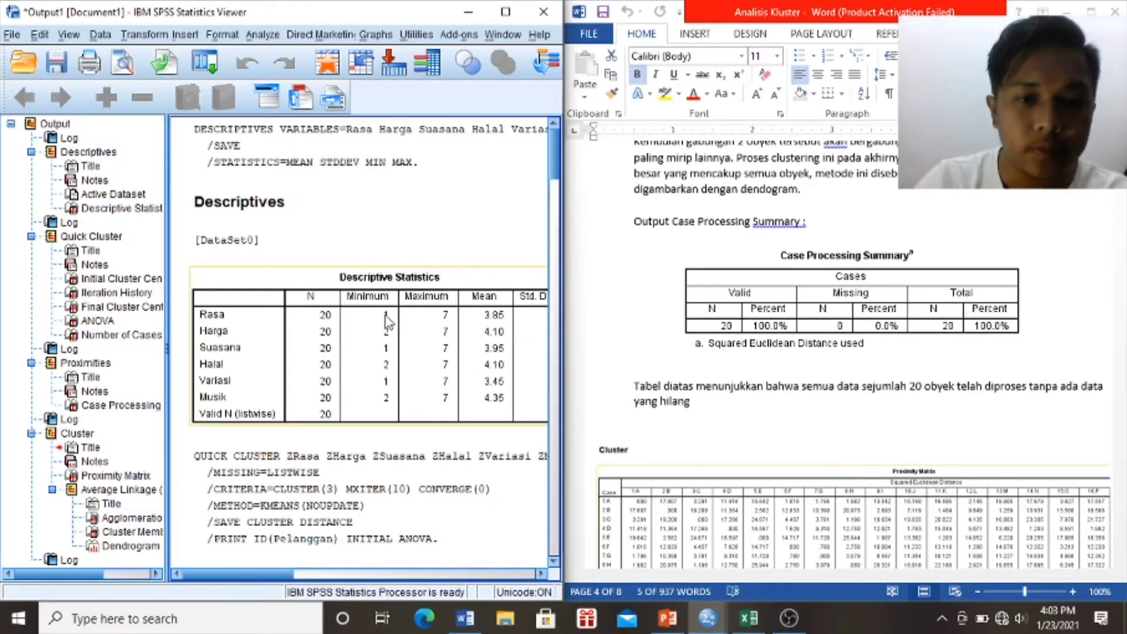
{"action": "scroll", "coordinate": [428, 228], "scroll_direction": "down", "scroll_amount": 5}
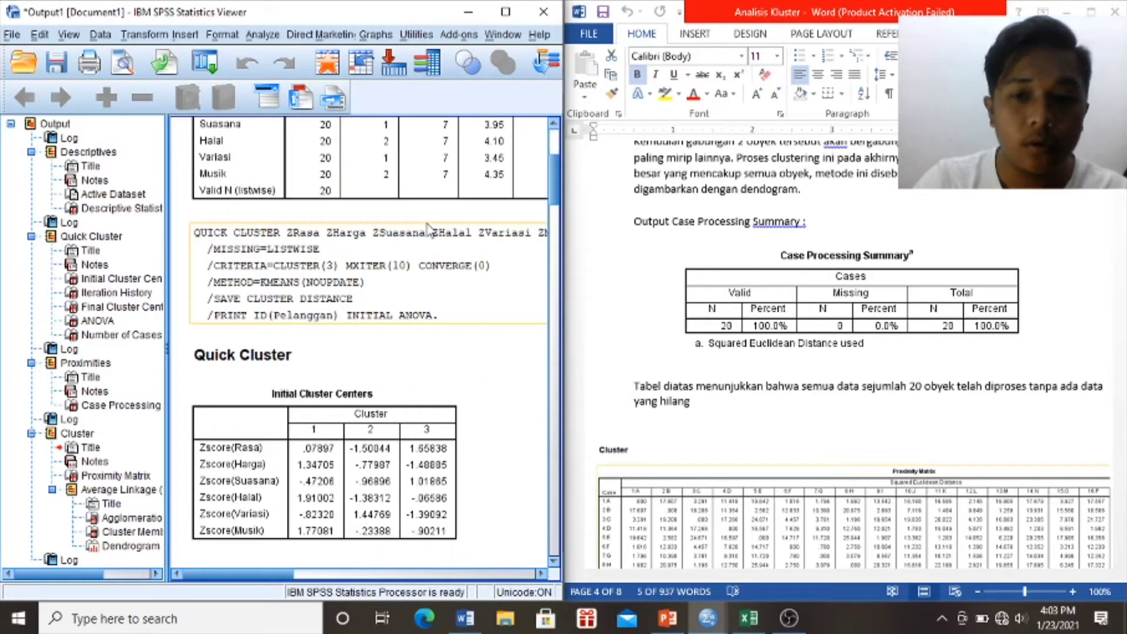
{"action": "scroll", "coordinate": [427, 228], "scroll_direction": "down", "scroll_amount": 15}
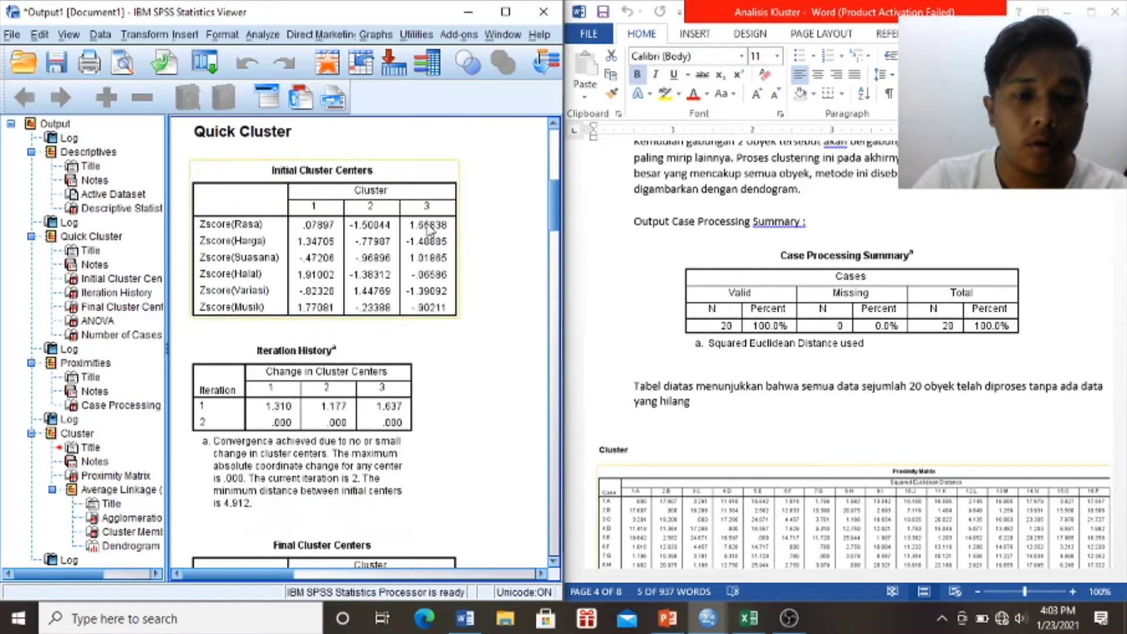
{"action": "scroll", "coordinate": [428, 228], "scroll_direction": "down", "scroll_amount": 12}
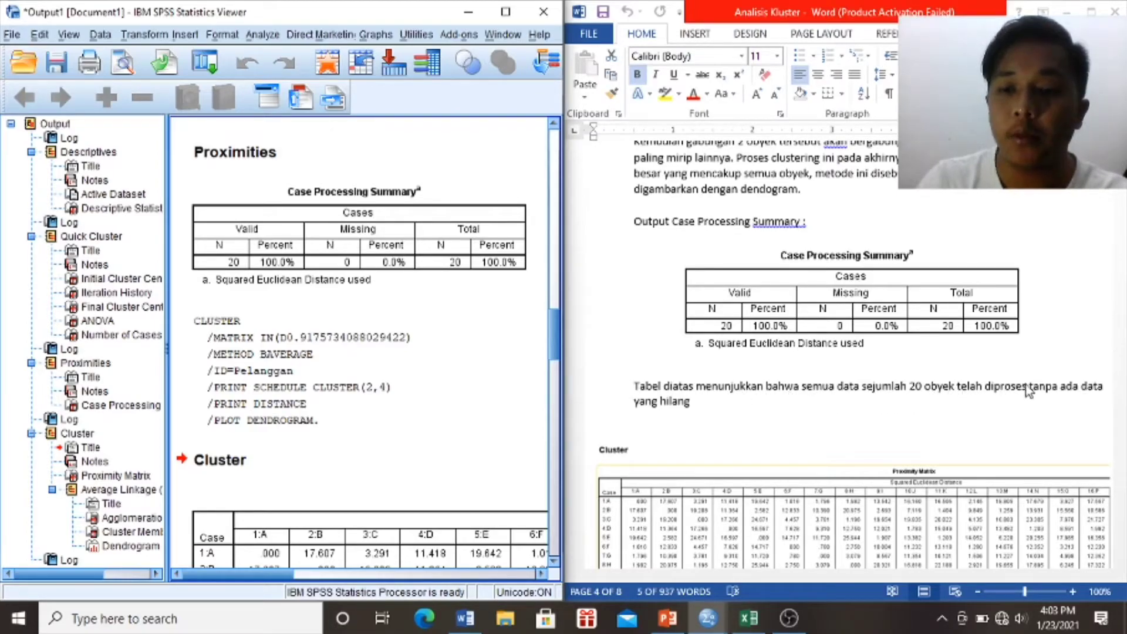
Examine the Proximity Matrix across its case columns in the SPSS output alongside the Word document's explanation of Euclidean distances
{"action": "scroll", "coordinate": [784, 395], "scroll_direction": "down", "scroll_amount": 4}
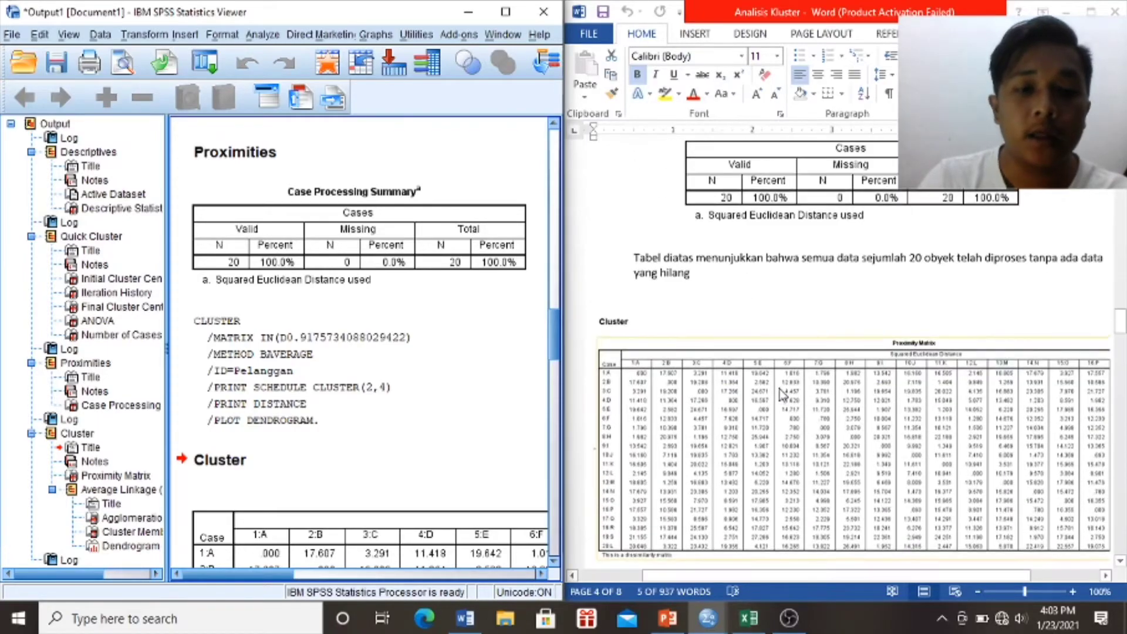
{"action": "scroll", "coordinate": [783, 395], "scroll_direction": "down", "scroll_amount": 3}
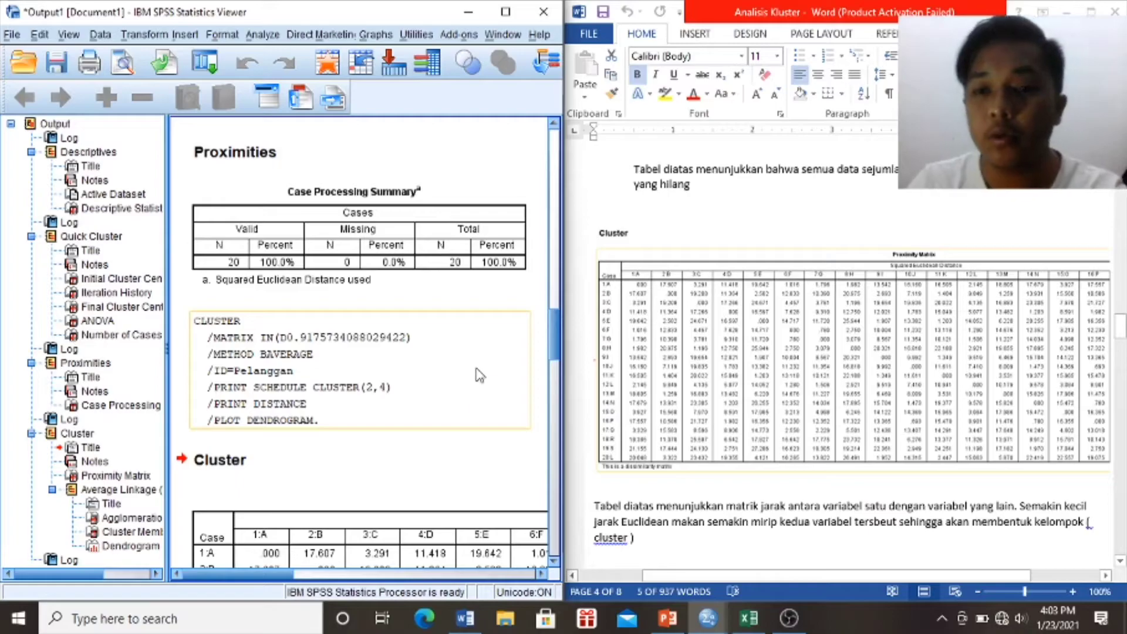
{"action": "scroll", "coordinate": [379, 391], "scroll_direction": "down", "scroll_amount": 5}
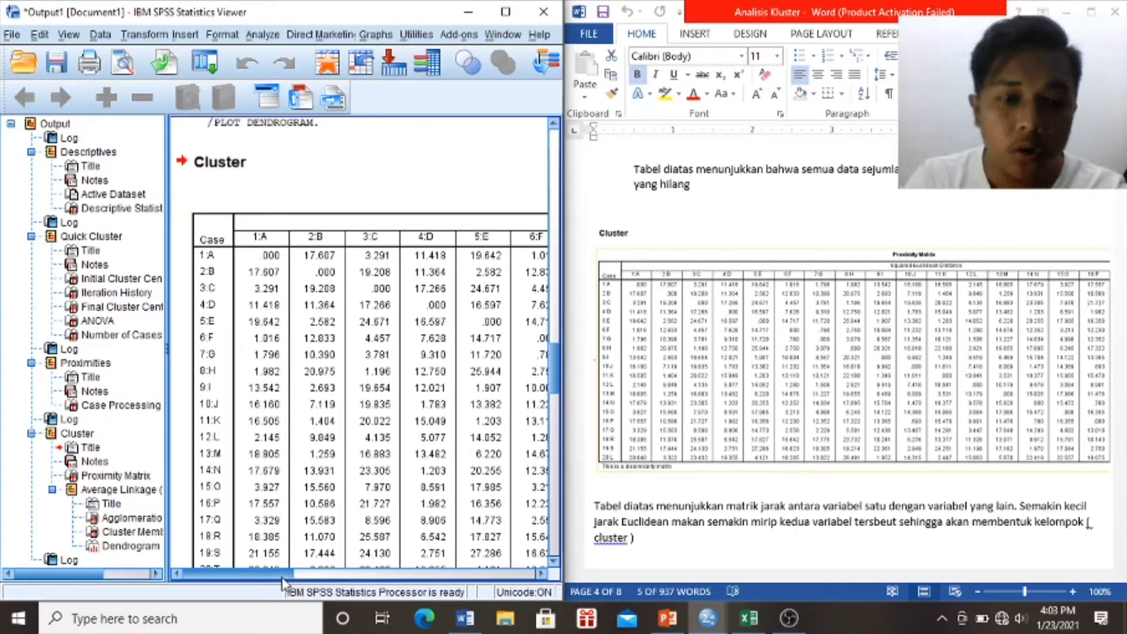
{"action": "left_click", "coordinate": [325, 575]}
{"action": "mouse_move", "coordinate": [325, 578]}
{"action": "left_mouse_down"}
{"action": "mouse_move", "coordinate": [458, 578]}
{"action": "mouse_move", "coordinate": [309, 574]}
{"action": "mouse_move", "coordinate": [346, 574]}
{"action": "left_mouse_up"}
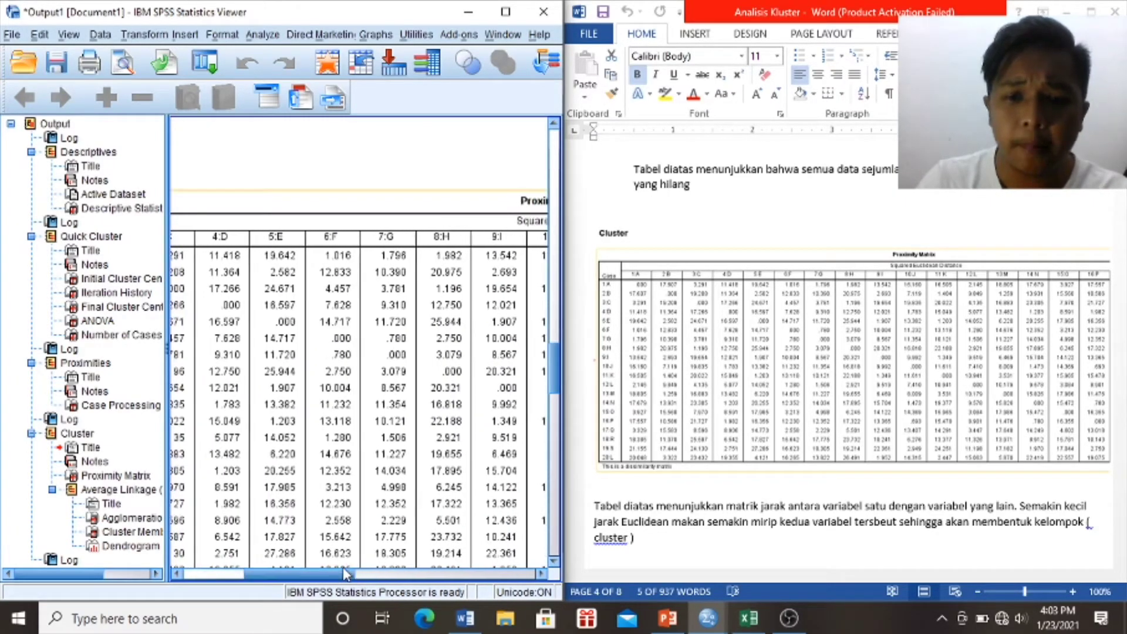
{"action": "scroll", "coordinate": [725, 464], "scroll_direction": "down", "scroll_amount": 1}
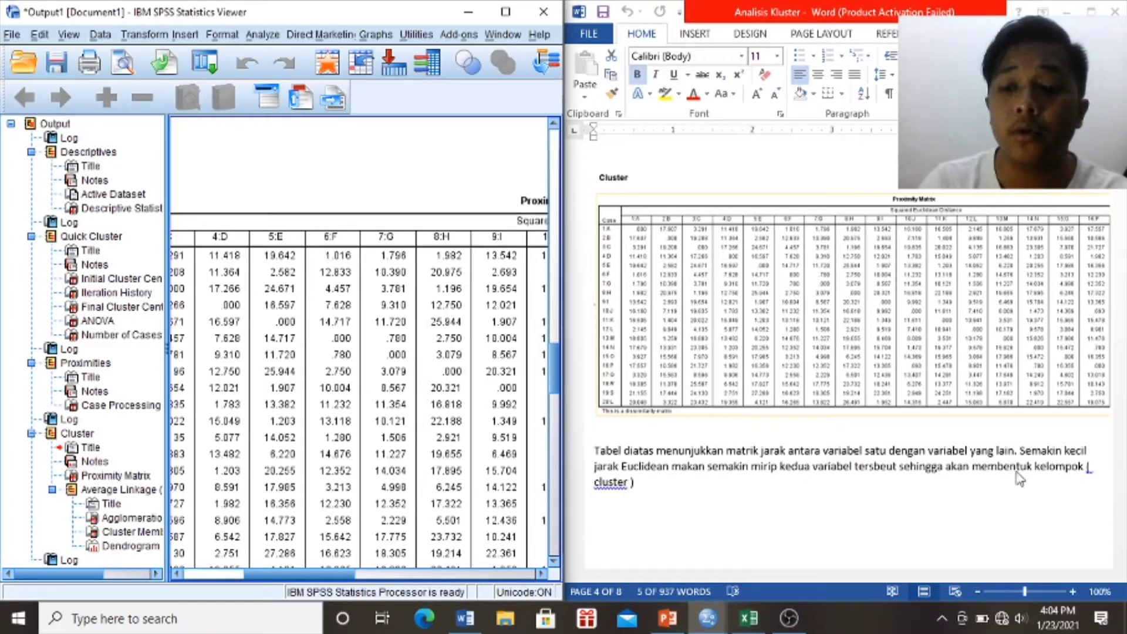
{"action": "scroll", "coordinate": [901, 453], "scroll_direction": "down", "scroll_amount": 3}
{"action": "scroll", "coordinate": [901, 454], "scroll_direction": "down", "scroll_amount": 10}
{"action": "scroll", "coordinate": [901, 453], "scroll_direction": "up", "scroll_amount": 10}
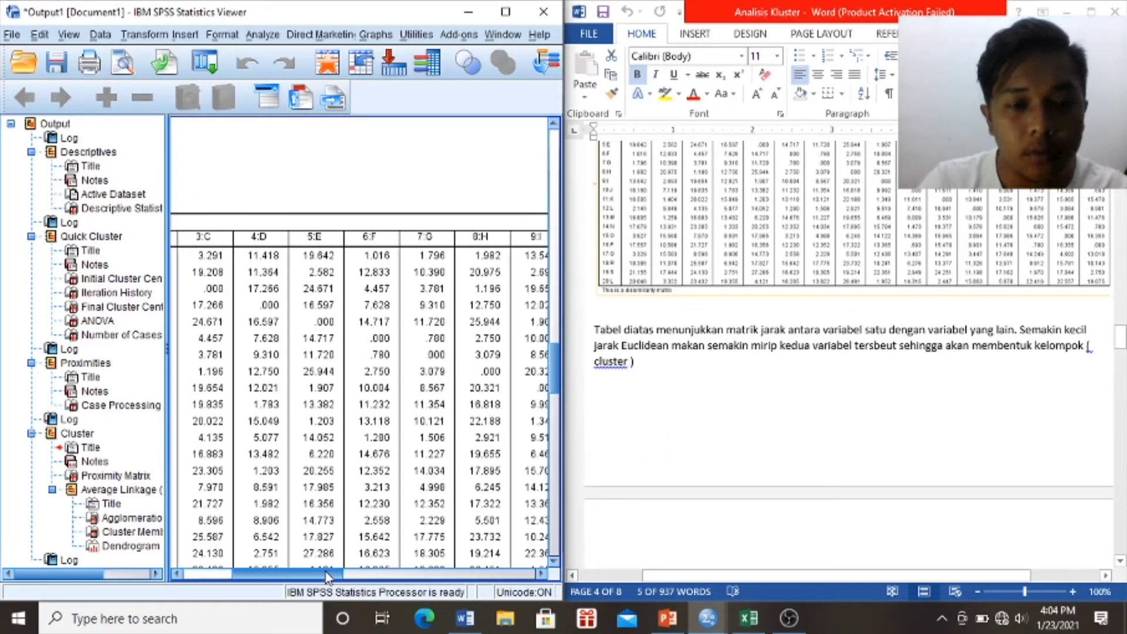
{"action": "left_click_drag", "start_coordinate": [325, 578], "coordinate": [241, 574]}
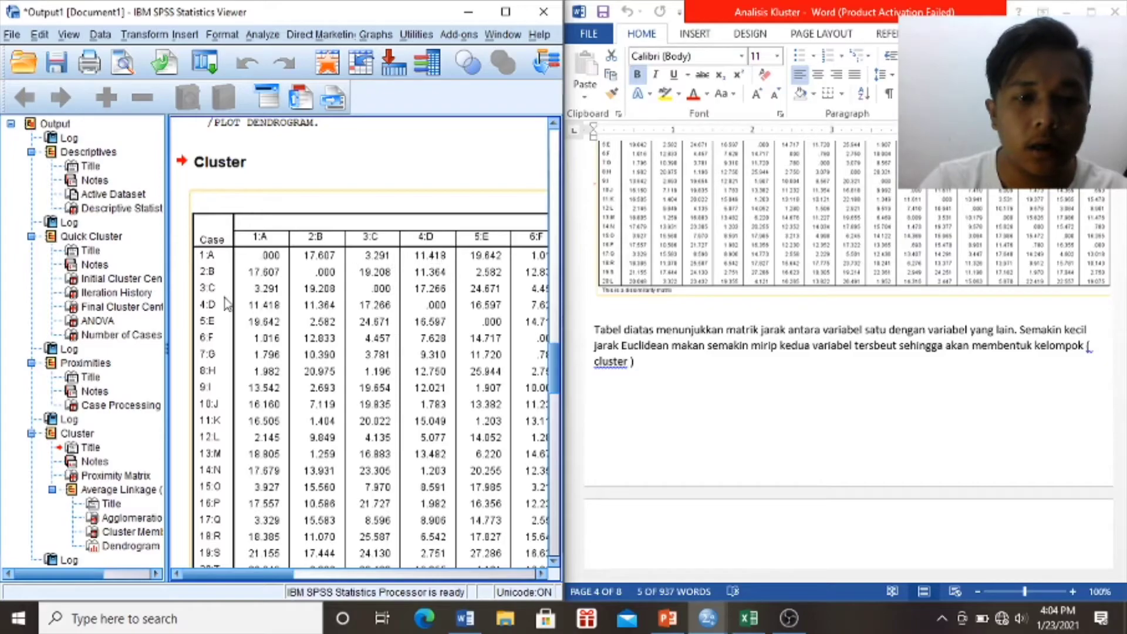
Find the Average Linkage (Between Groups) Agglomeration Schedule in both the Word document and the SPSS output for comparison
{"action": "left_click", "coordinate": [710, 339]}
{"action": "scroll", "coordinate": [728, 346], "scroll_direction": "down", "scroll_amount": 5}
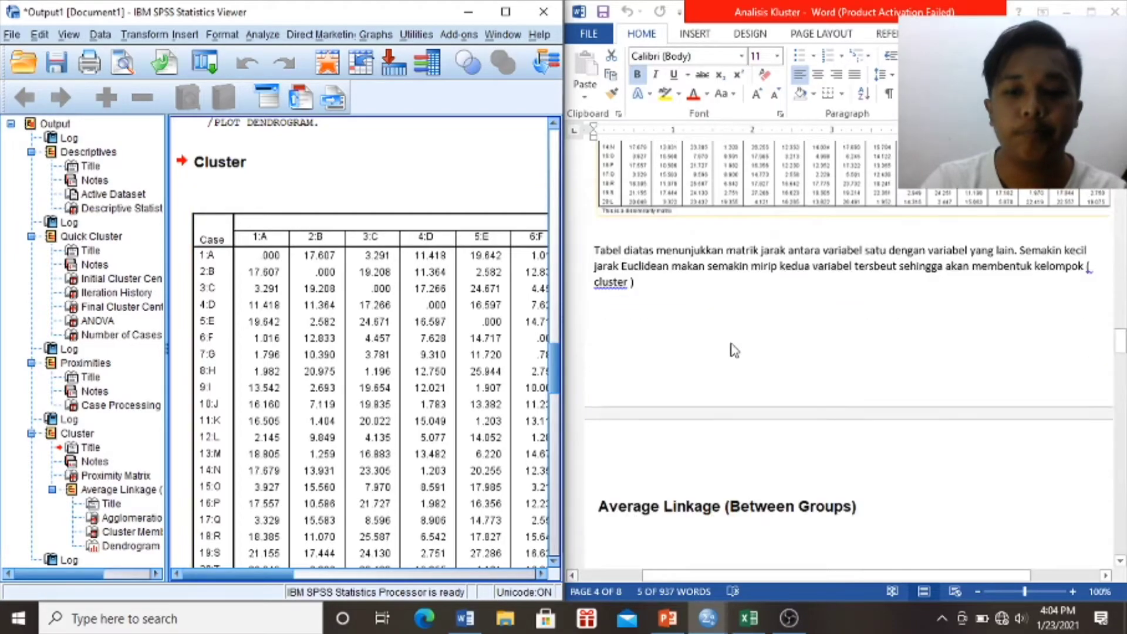
{"action": "scroll", "coordinate": [733, 350], "scroll_direction": "down", "scroll_amount": 3}
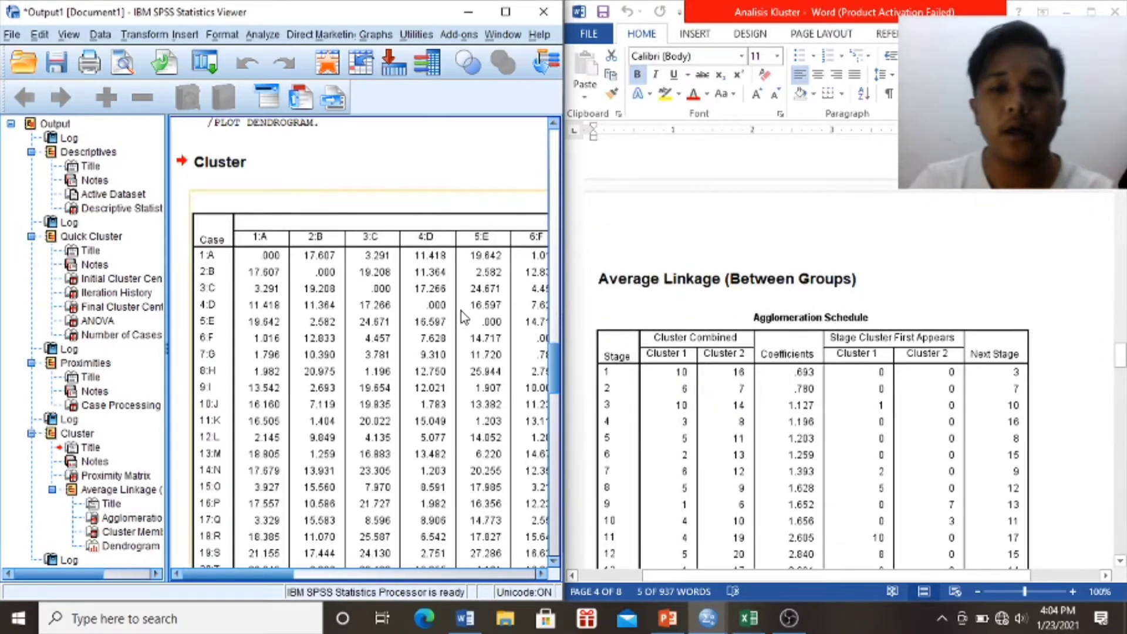
{"action": "scroll", "coordinate": [461, 312], "scroll_direction": "down", "scroll_amount": 3}
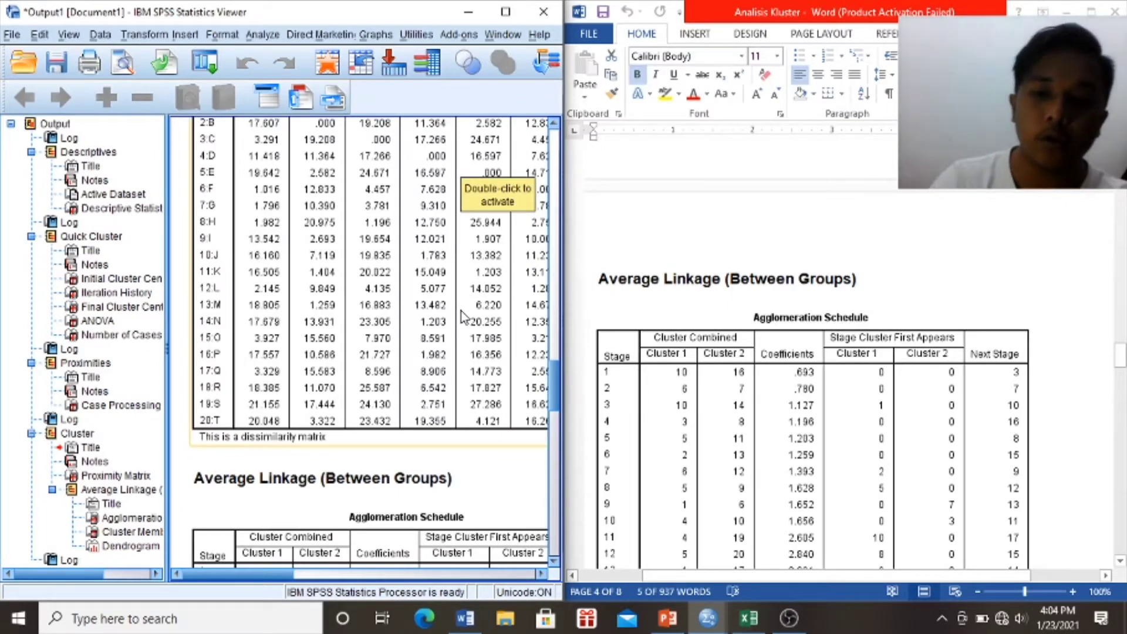
{"action": "scroll", "coordinate": [464, 314], "scroll_direction": "down", "scroll_amount": 3}
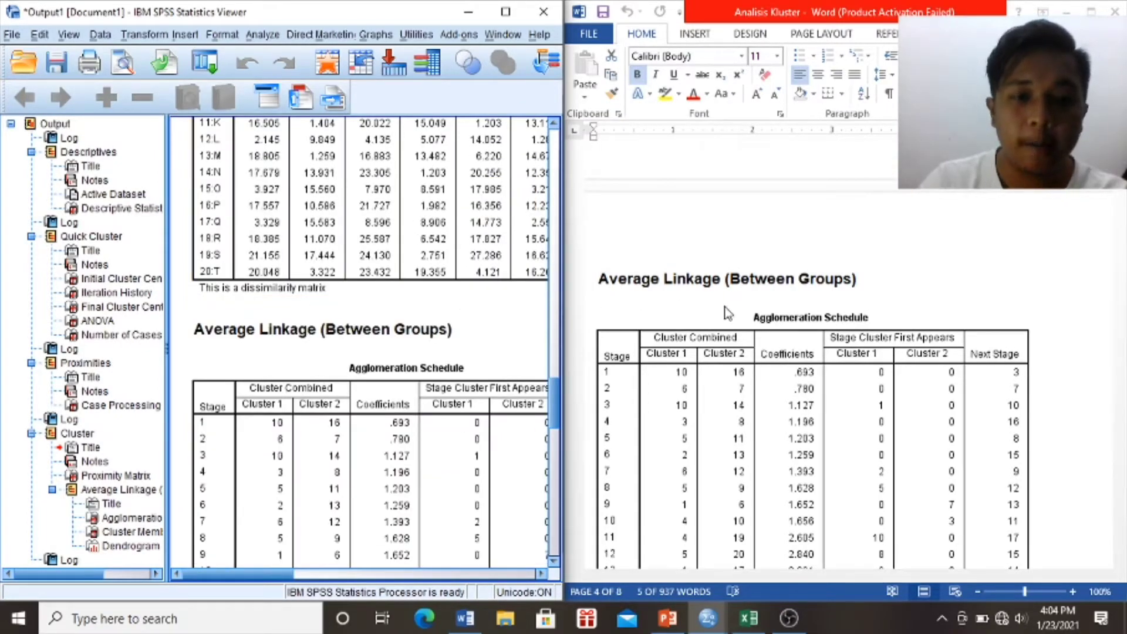
Compare the full Agglomeration Schedule in the SPSS output with the Word document's table and its introduction to the between-groups linkage method
{"action": "scroll", "coordinate": [375, 374], "scroll_direction": "down", "scroll_amount": 6}
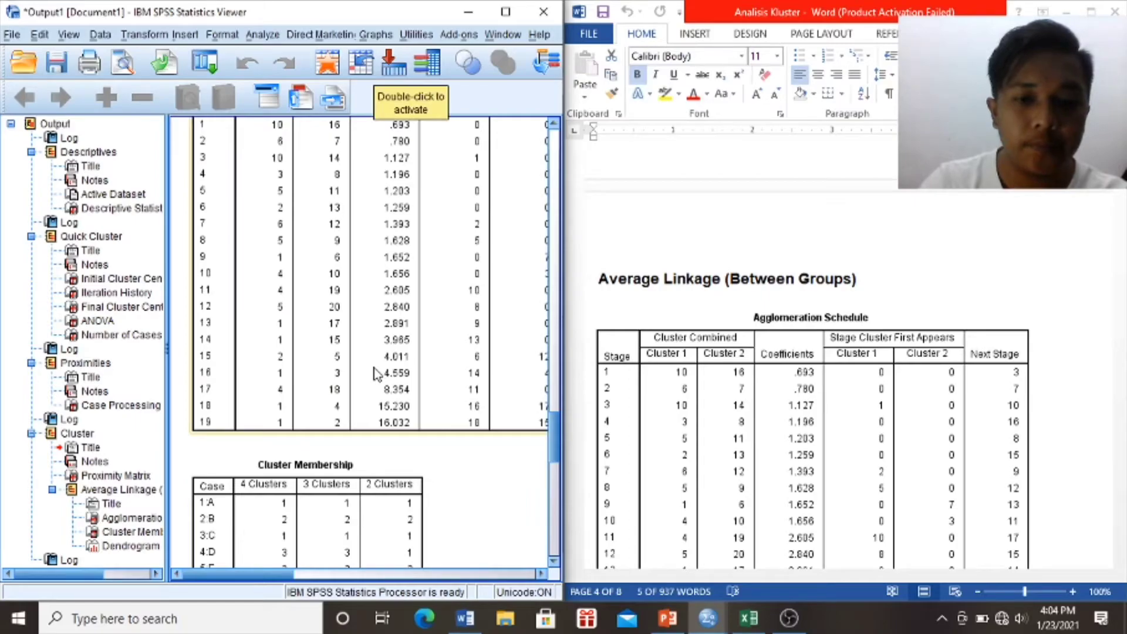
{"action": "scroll", "coordinate": [376, 373], "scroll_direction": "up", "scroll_amount": 2}
{"action": "scroll", "coordinate": [741, 376], "scroll_direction": "down", "scroll_amount": 8}
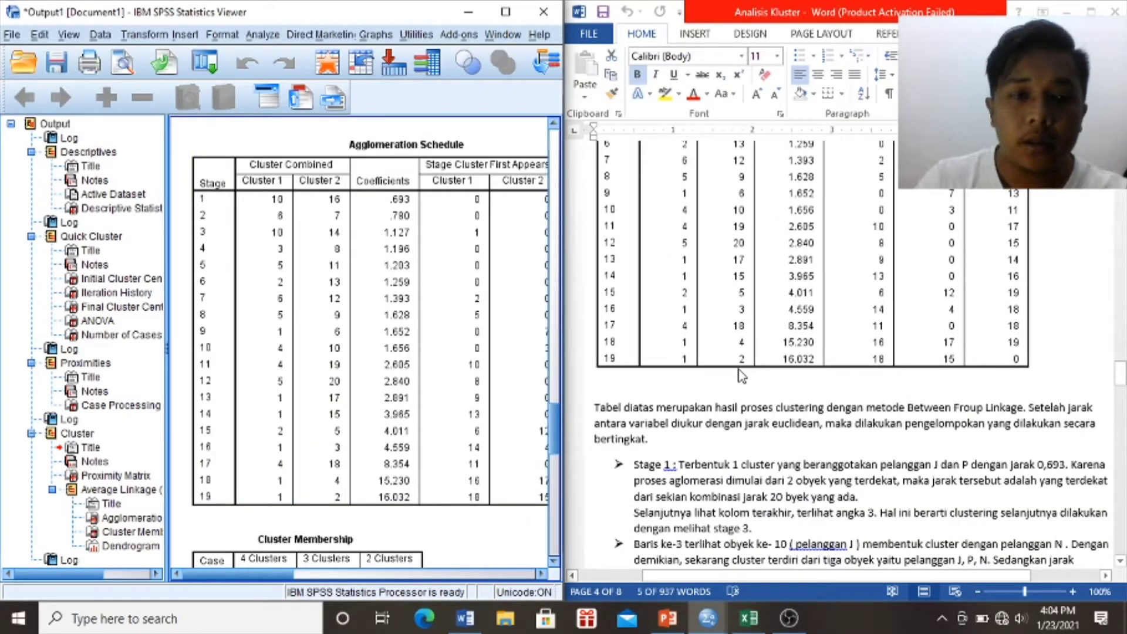
{"action": "scroll", "coordinate": [741, 376], "scroll_direction": "up", "scroll_amount": 7}
{"action": "scroll", "coordinate": [741, 376], "scroll_direction": "down", "scroll_amount": 8}
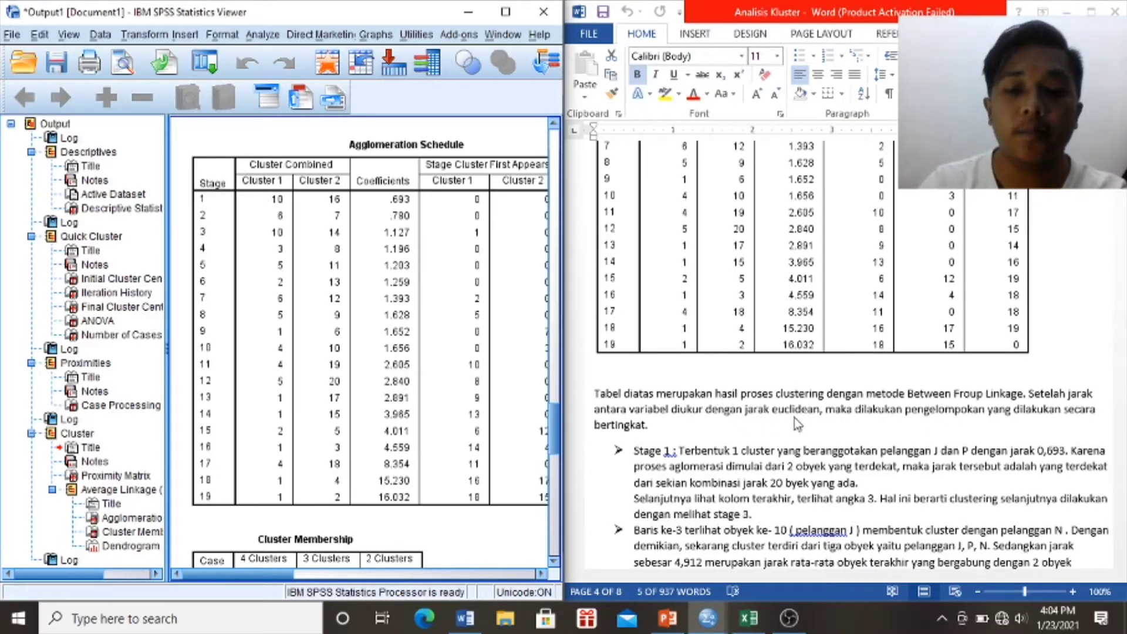
{"action": "scroll", "coordinate": [717, 451], "scroll_direction": "down", "scroll_amount": 1}
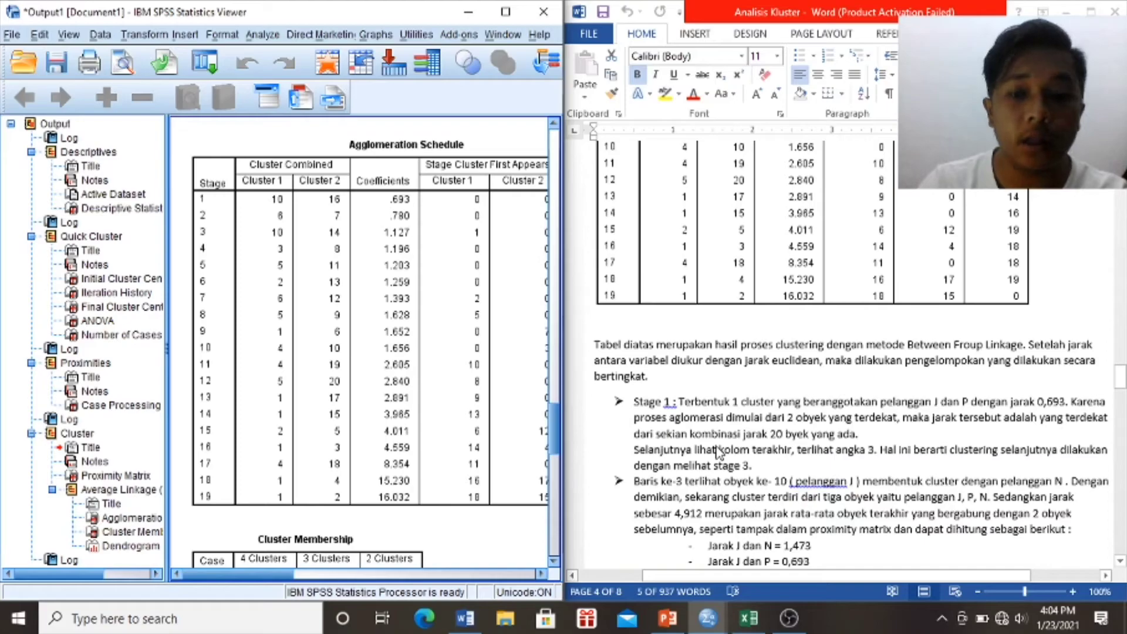
Check the Word document's Stage 1 explanation against the combined clusters, coefficient and next stage in the first row of the Agglomeration Schedule
{"action": "scroll", "coordinate": [726, 367], "scroll_direction": "up", "scroll_amount": 5}
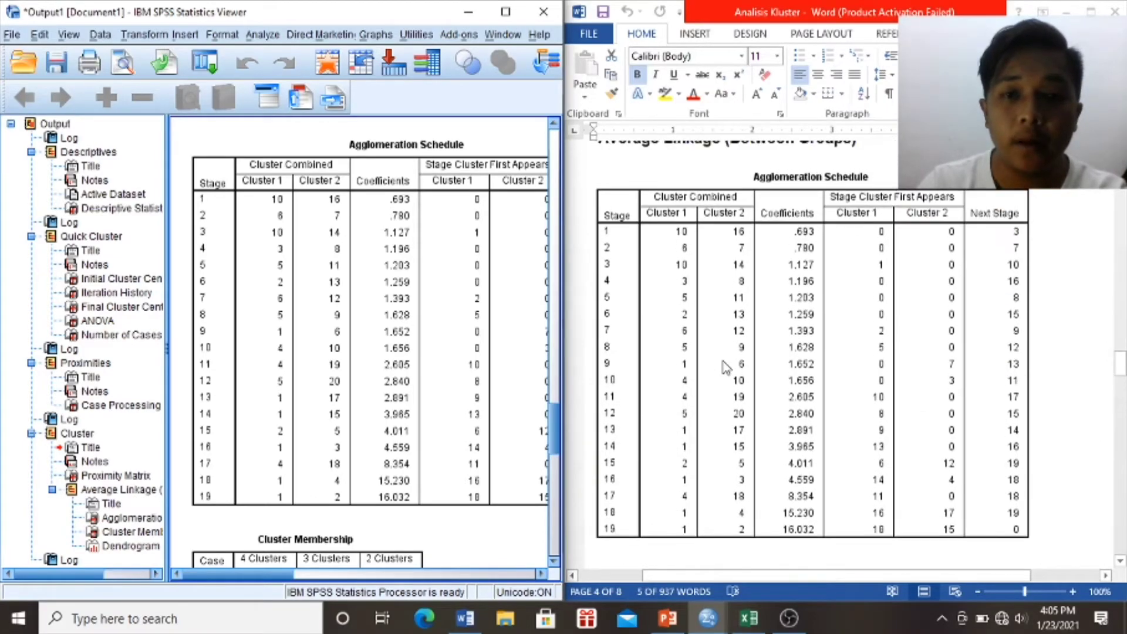
{"action": "scroll", "coordinate": [659, 283], "scroll_direction": "down", "scroll_amount": 4}
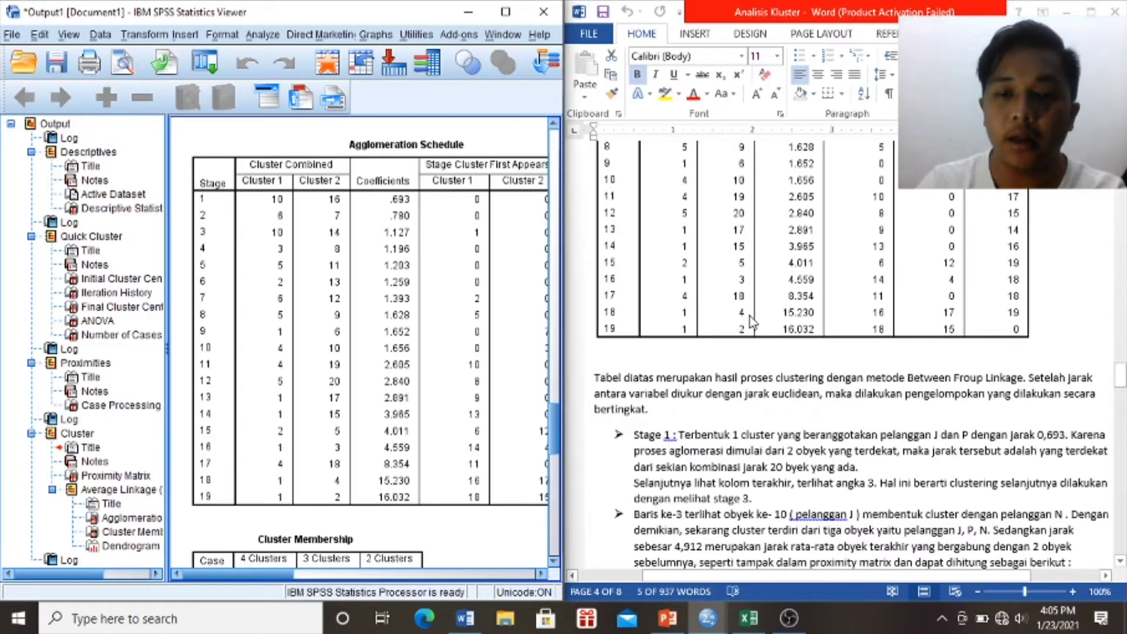
{"action": "scroll", "coordinate": [749, 316], "scroll_direction": "up", "scroll_amount": 4}
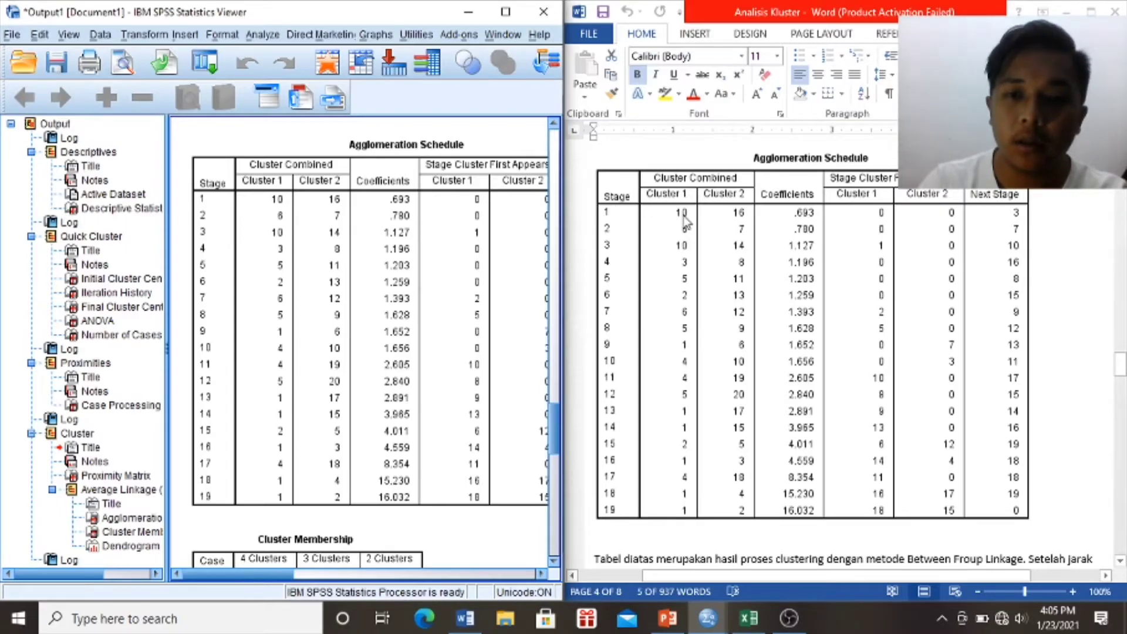
{"action": "scroll", "coordinate": [684, 222], "scroll_direction": "down", "scroll_amount": 2}
{"action": "scroll", "coordinate": [684, 220], "scroll_direction": "up", "scroll_amount": 2}
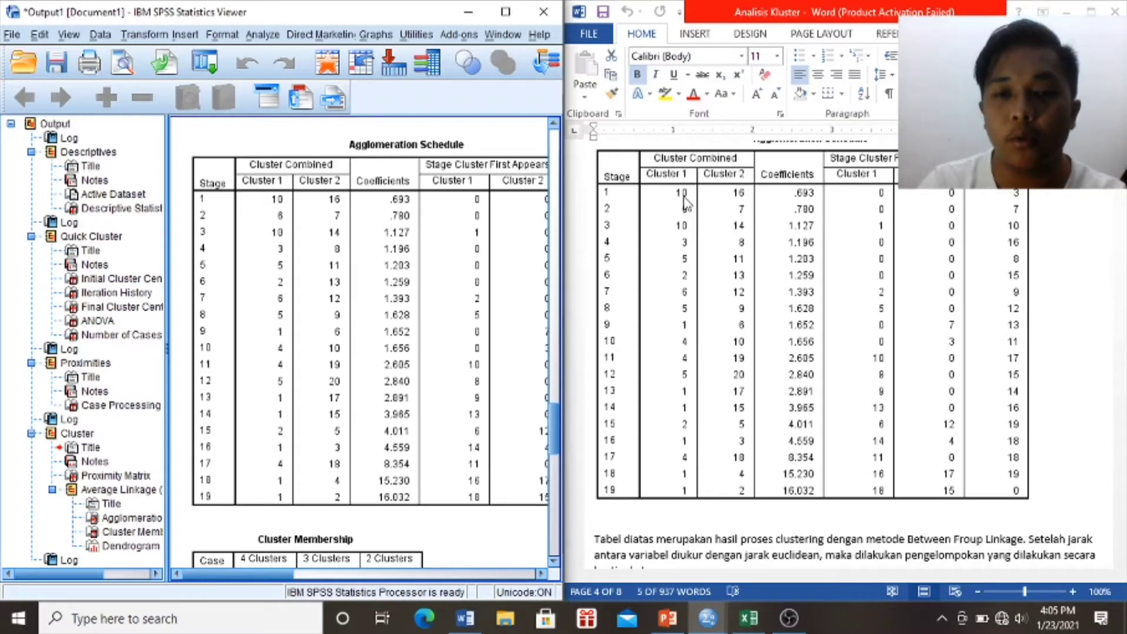
{"action": "scroll", "coordinate": [745, 209], "scroll_direction": "down", "scroll_amount": 4}
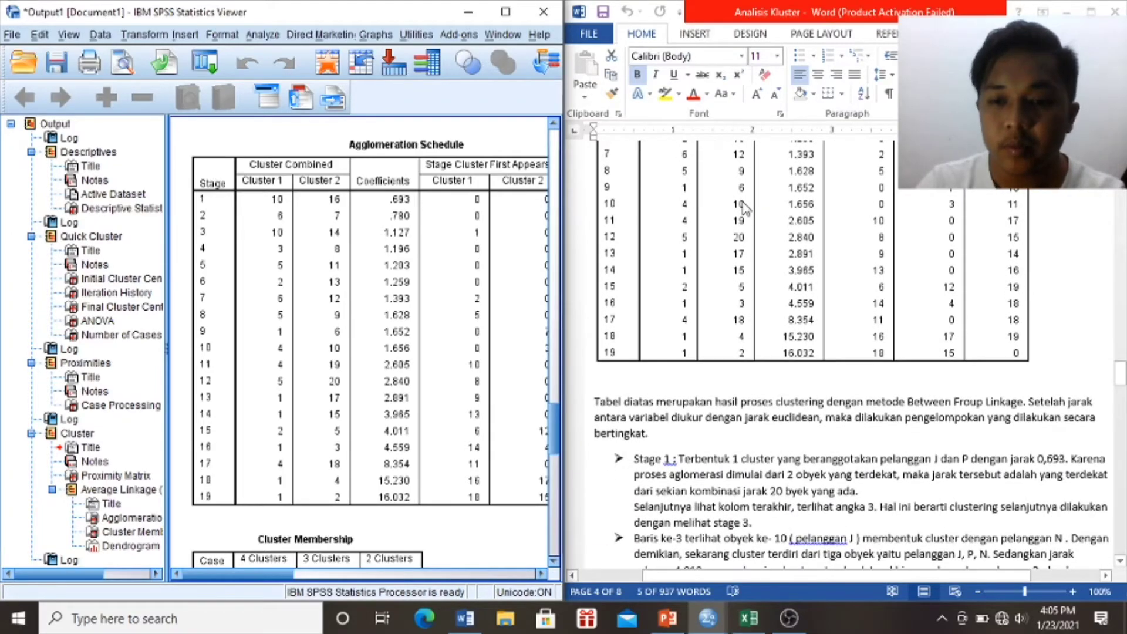
{"action": "scroll", "coordinate": [728, 257], "scroll_direction": "up", "scroll_amount": 5}
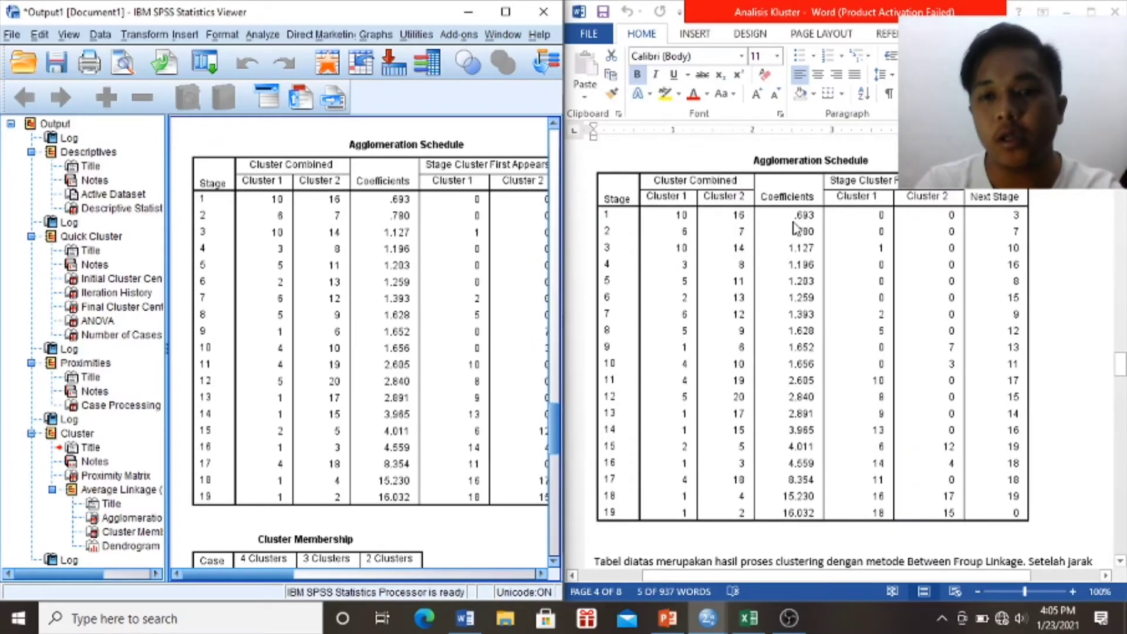
{"action": "scroll", "coordinate": [809, 261], "scroll_direction": "down", "scroll_amount": 3}
{"action": "scroll", "coordinate": [809, 261], "scroll_direction": "down", "scroll_amount": 2}
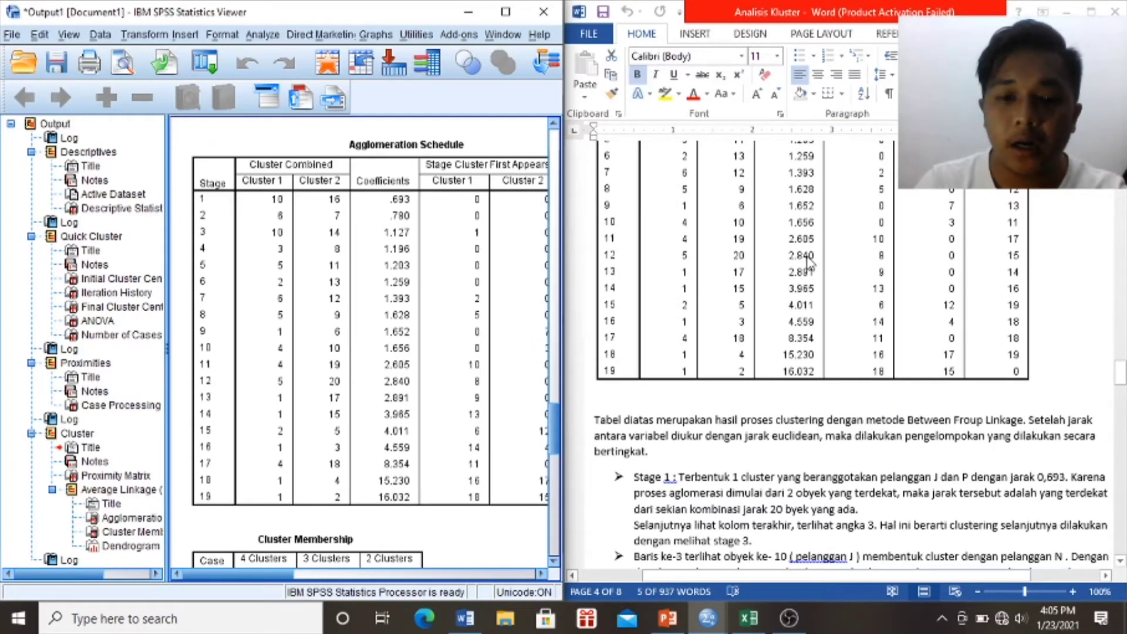
{"action": "scroll", "coordinate": [809, 262], "scroll_direction": "down", "scroll_amount": 1}
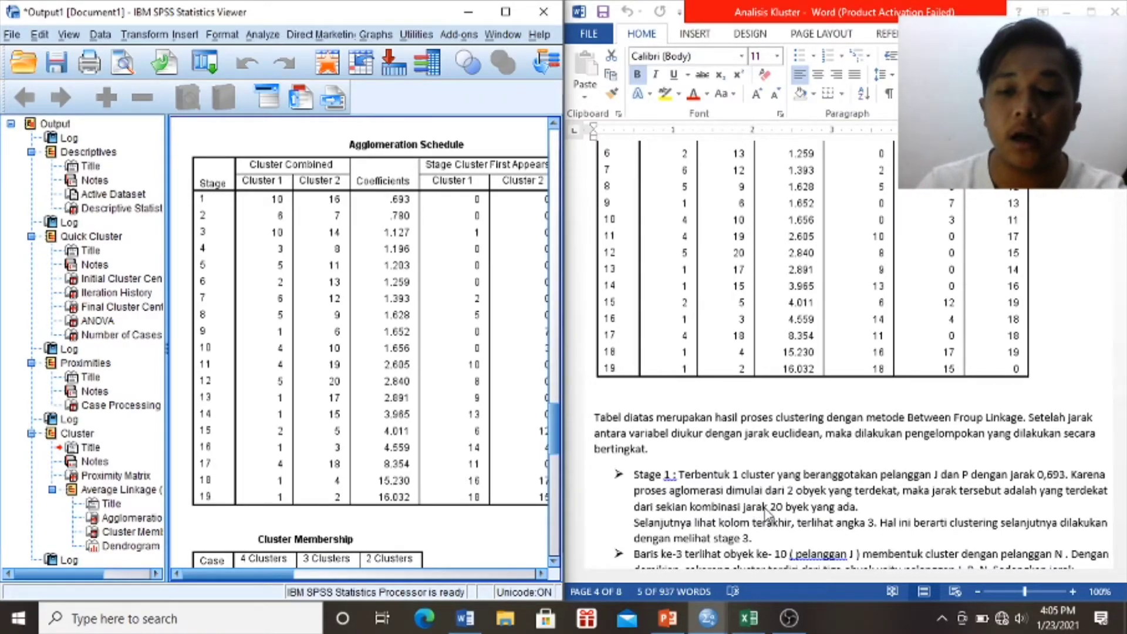
{"action": "scroll", "coordinate": [759, 495], "scroll_direction": "down", "scroll_amount": 1}
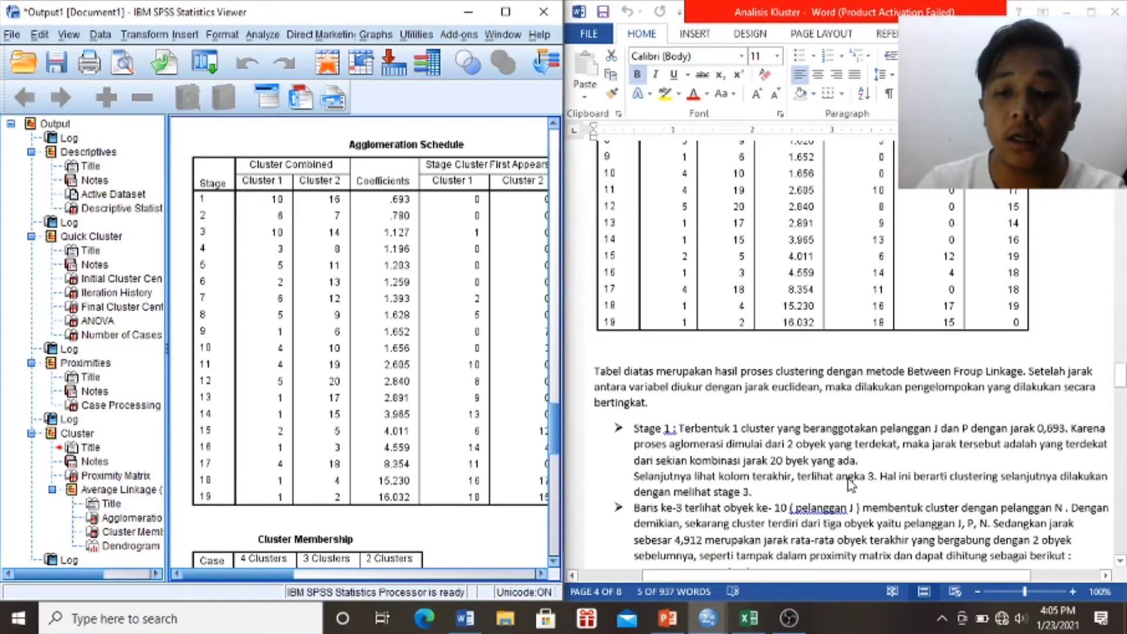
{"action": "scroll", "coordinate": [897, 359], "scroll_direction": "up", "scroll_amount": 5}
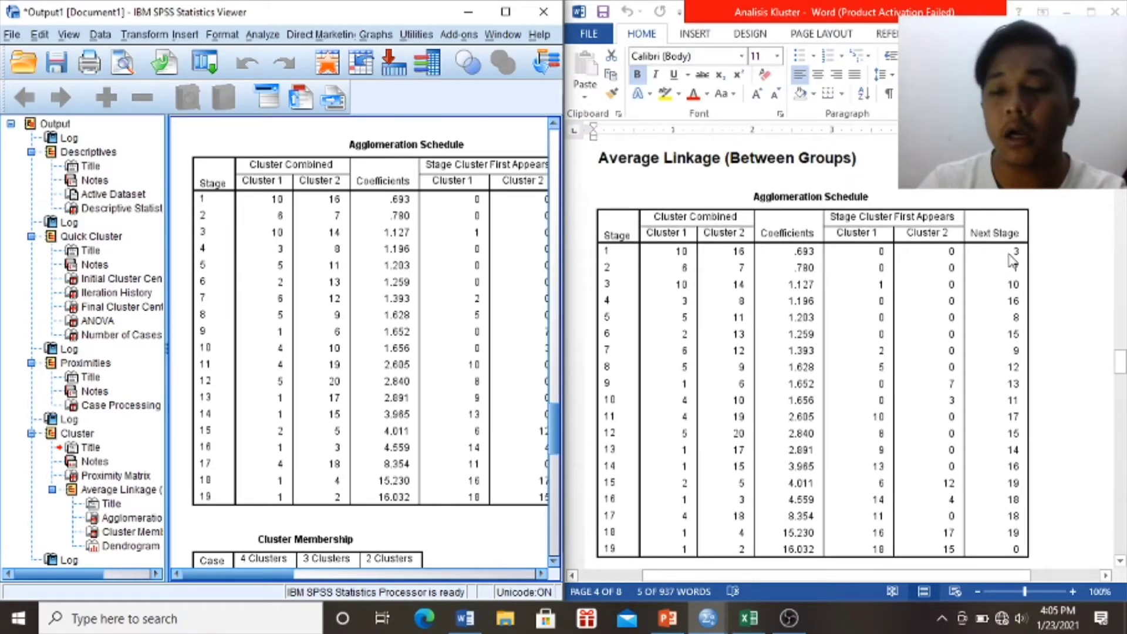
{"action": "scroll", "coordinate": [1012, 258], "scroll_direction": "down", "scroll_amount": 5}
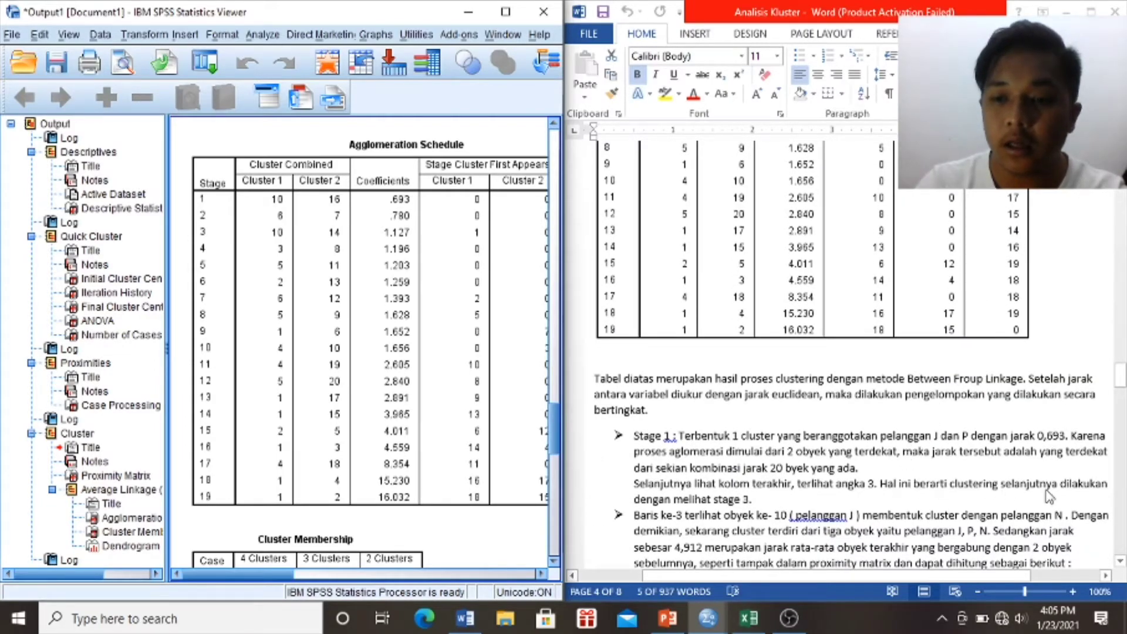
Read the Word document's explanation of row 3 and its average distance calculation for customers J, P and N alongside the schedule
{"action": "scroll", "coordinate": [794, 473], "scroll_direction": "up", "scroll_amount": 2}
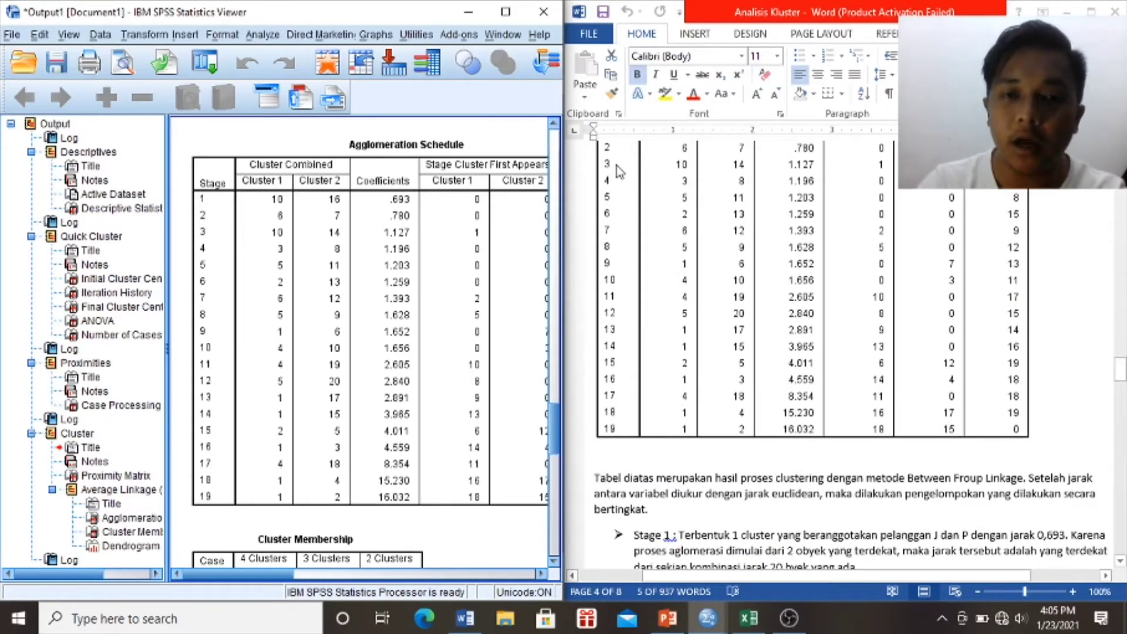
{"action": "scroll", "coordinate": [617, 170], "scroll_direction": "up", "scroll_amount": 2}
{"action": "scroll", "coordinate": [616, 171], "scroll_direction": "down", "scroll_amount": 5}
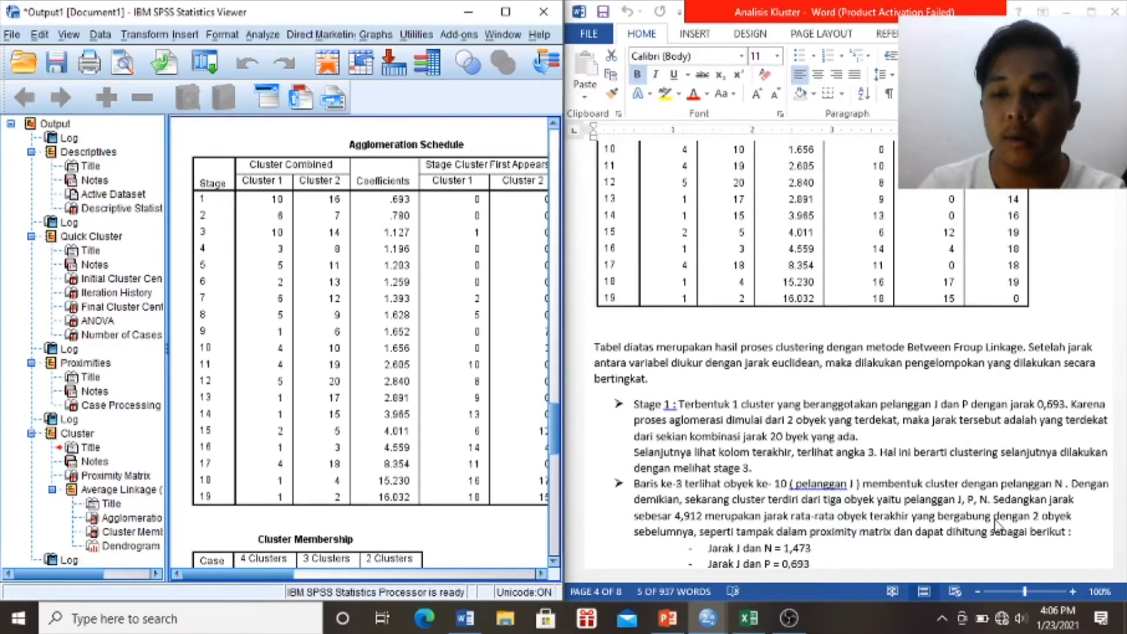
{"action": "scroll", "coordinate": [874, 512], "scroll_direction": "down", "scroll_amount": 2}
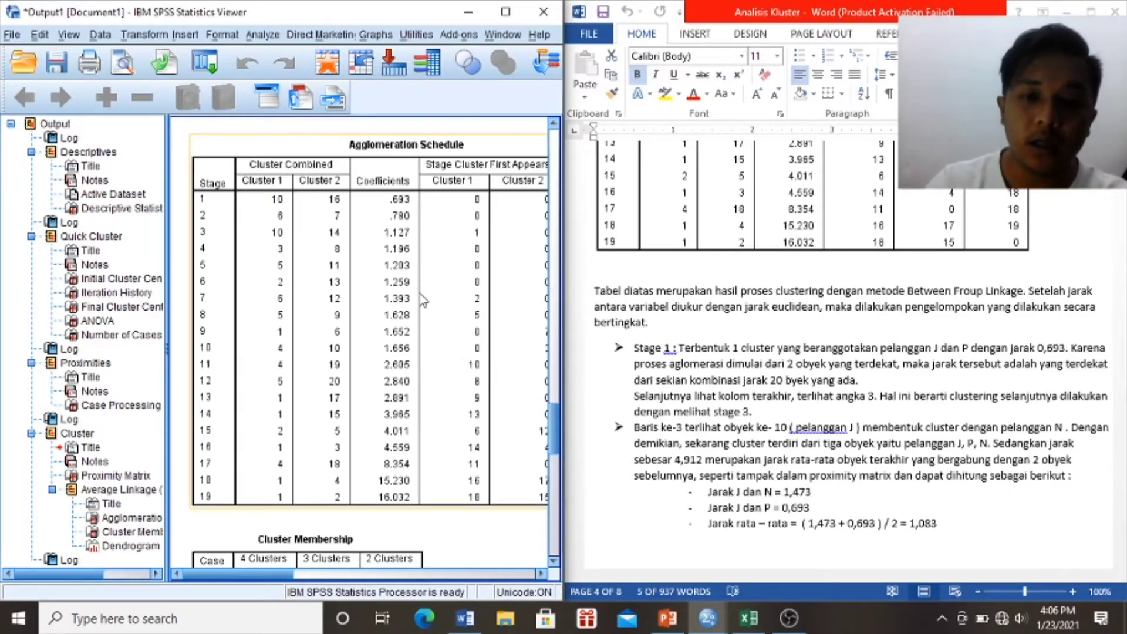
Look up the distances between customer J and customers N and P in the Proximity Matrix of the SPSS output
{"action": "scroll", "coordinate": [426, 299], "scroll_direction": "up", "scroll_amount": 5}
{"action": "scroll", "coordinate": [425, 299], "scroll_direction": "up", "scroll_amount": 5}
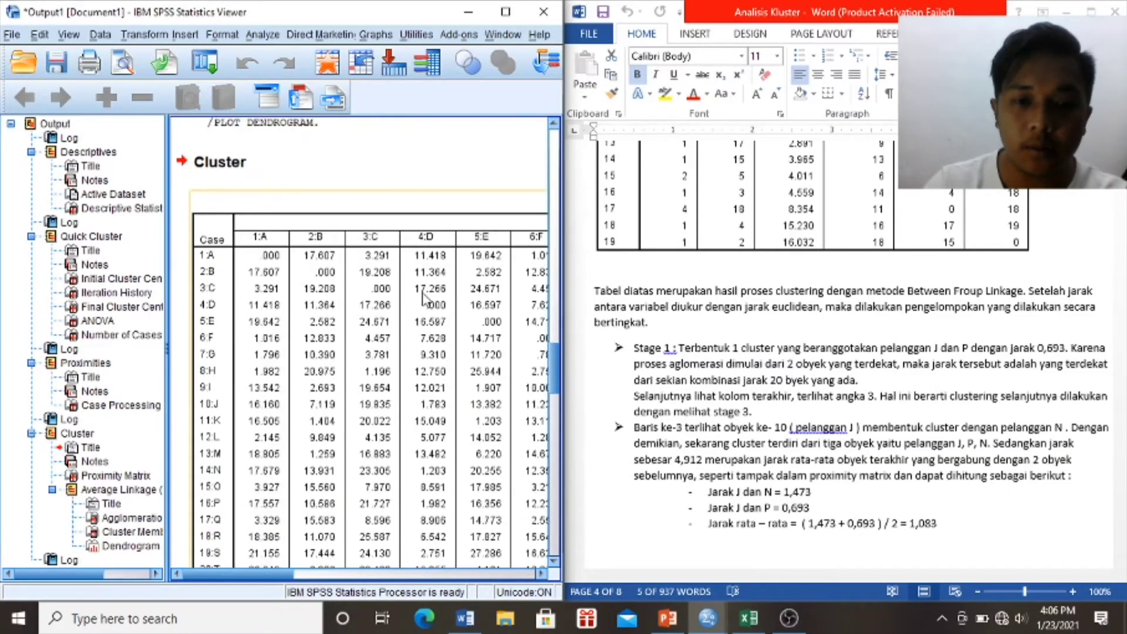
{"action": "scroll", "coordinate": [425, 299], "scroll_direction": "down", "scroll_amount": 2}
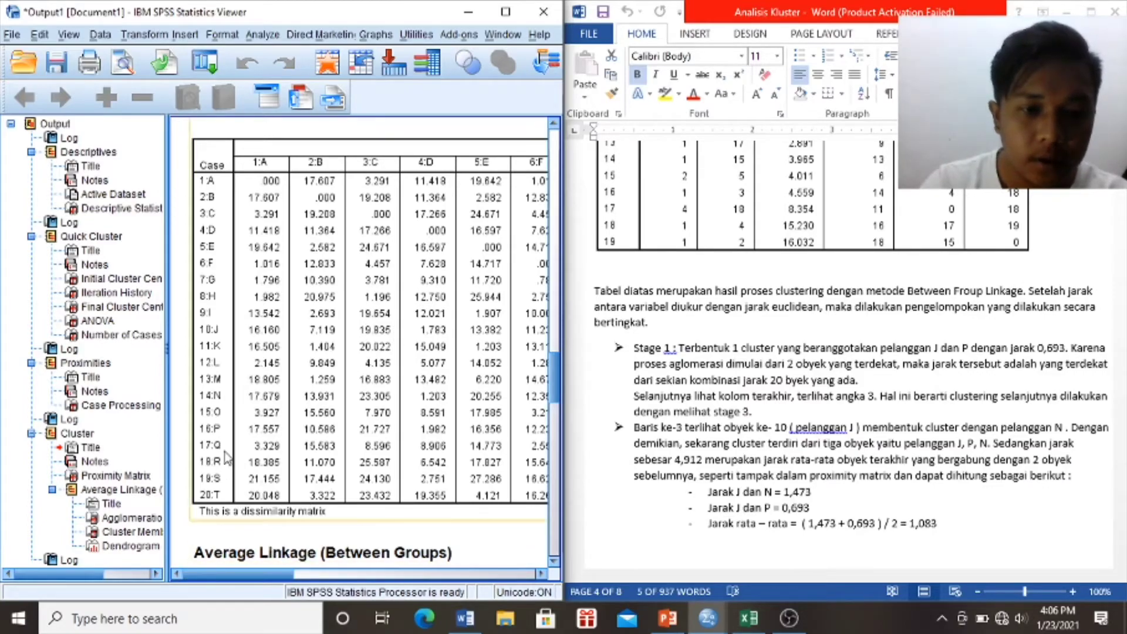
{"action": "left_click_drag", "start_coordinate": [257, 574], "coordinate": [337, 575]}
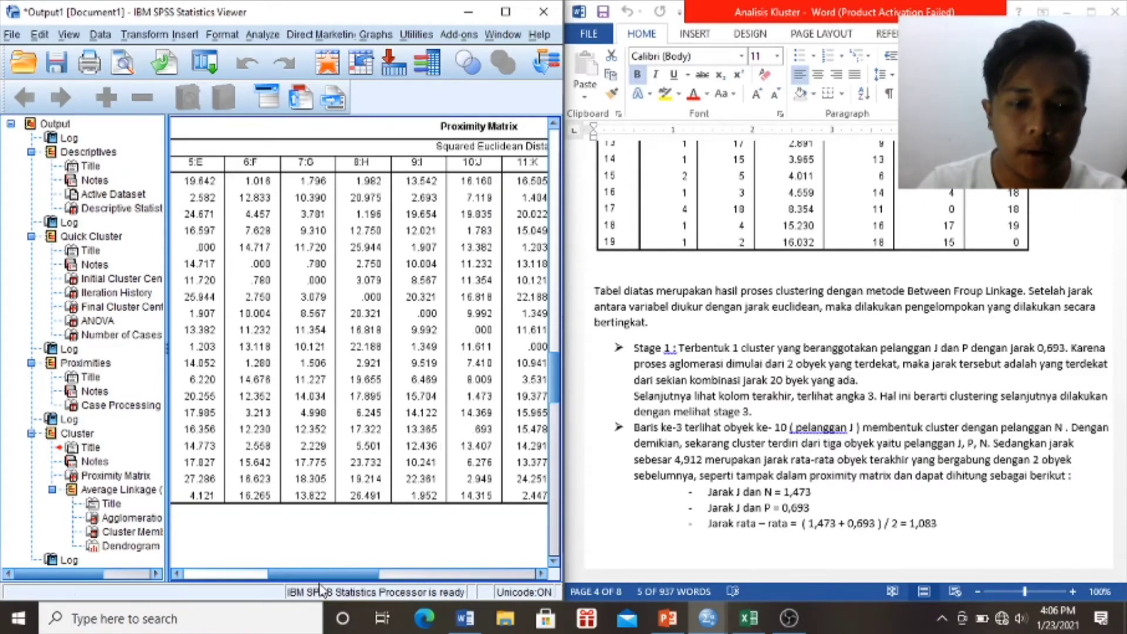
{"action": "left_click_drag", "start_coordinate": [326, 581], "coordinate": [240, 581]}
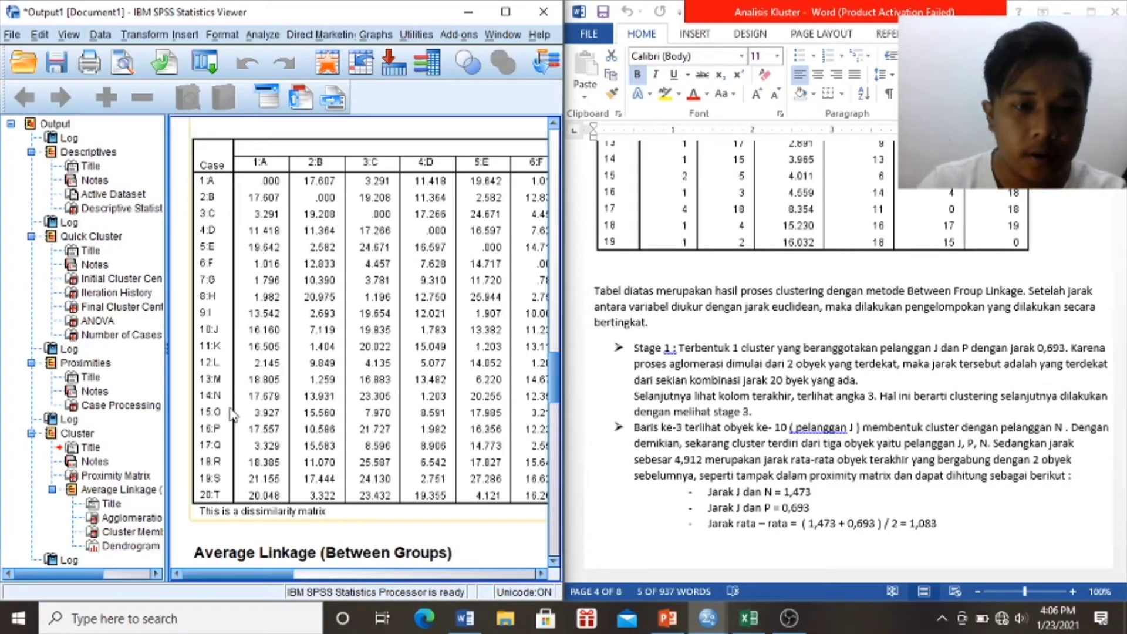
{"action": "left_click", "coordinate": [278, 559]}
{"action": "left_click_drag", "start_coordinate": [280, 575], "coordinate": [385, 579]}
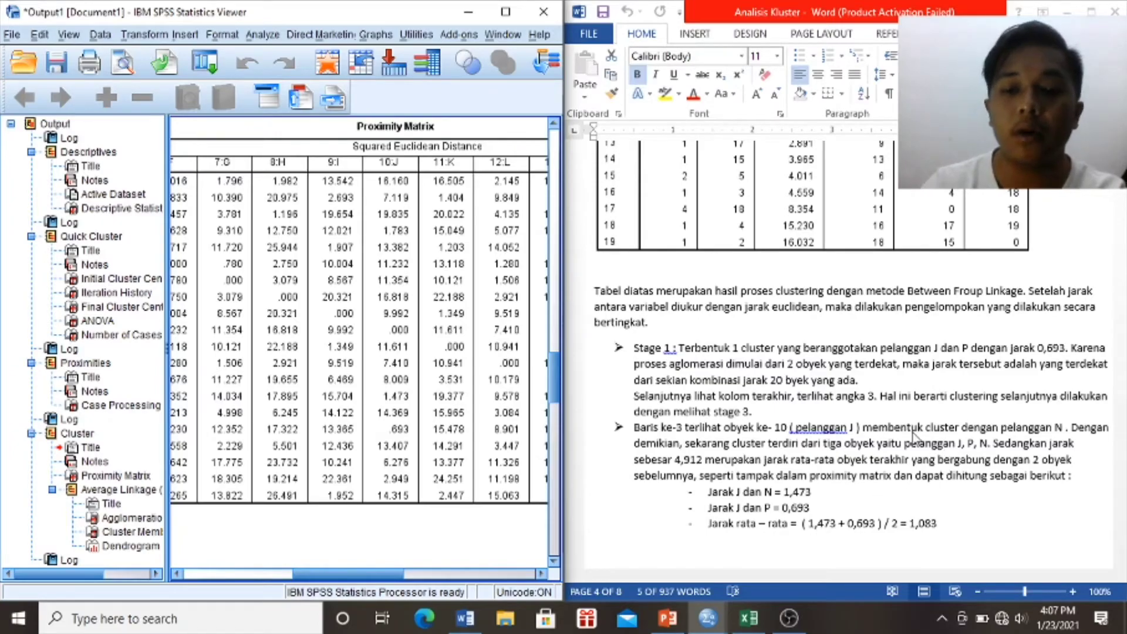
Check the Word document's Stage 2 explanation for customers F and G against the stage 2 and stage 7 rows of the Agglomeration Schedule
{"action": "scroll", "coordinate": [914, 435], "scroll_direction": "down", "scroll_amount": 5}
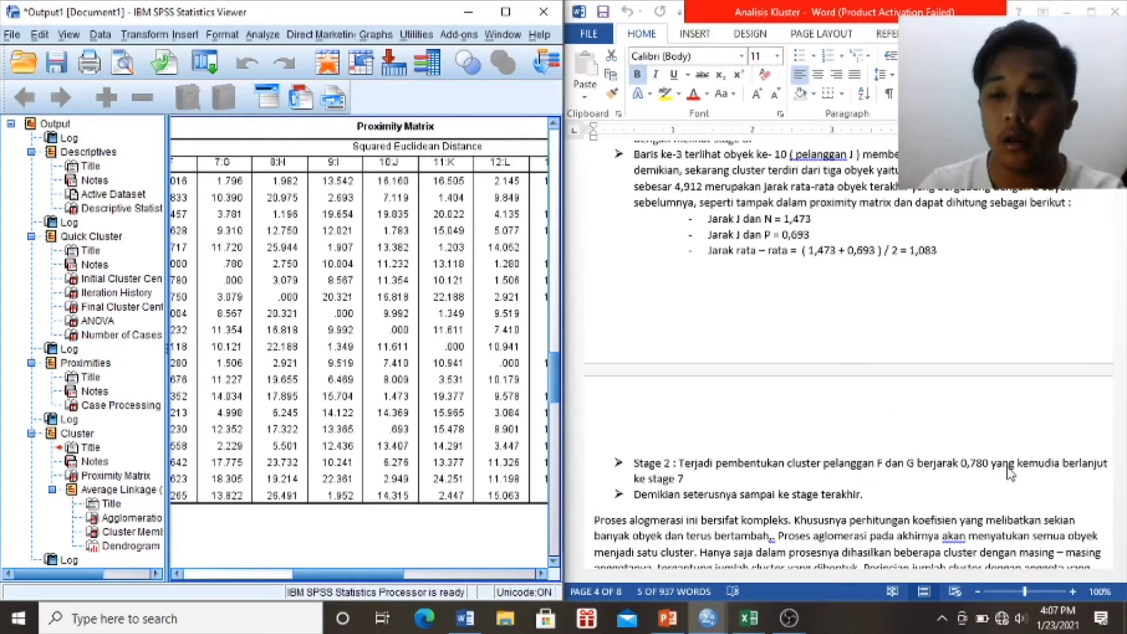
{"action": "scroll", "coordinate": [757, 455], "scroll_direction": "up", "scroll_amount": 8}
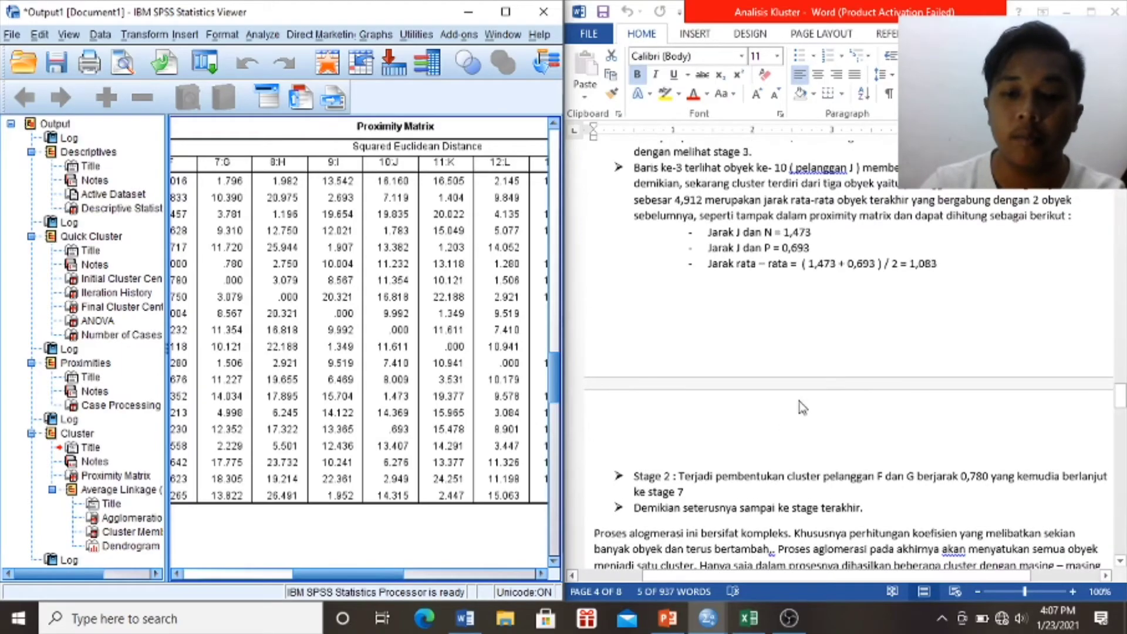
{"action": "scroll", "coordinate": [801, 407], "scroll_direction": "down", "scroll_amount": 8}
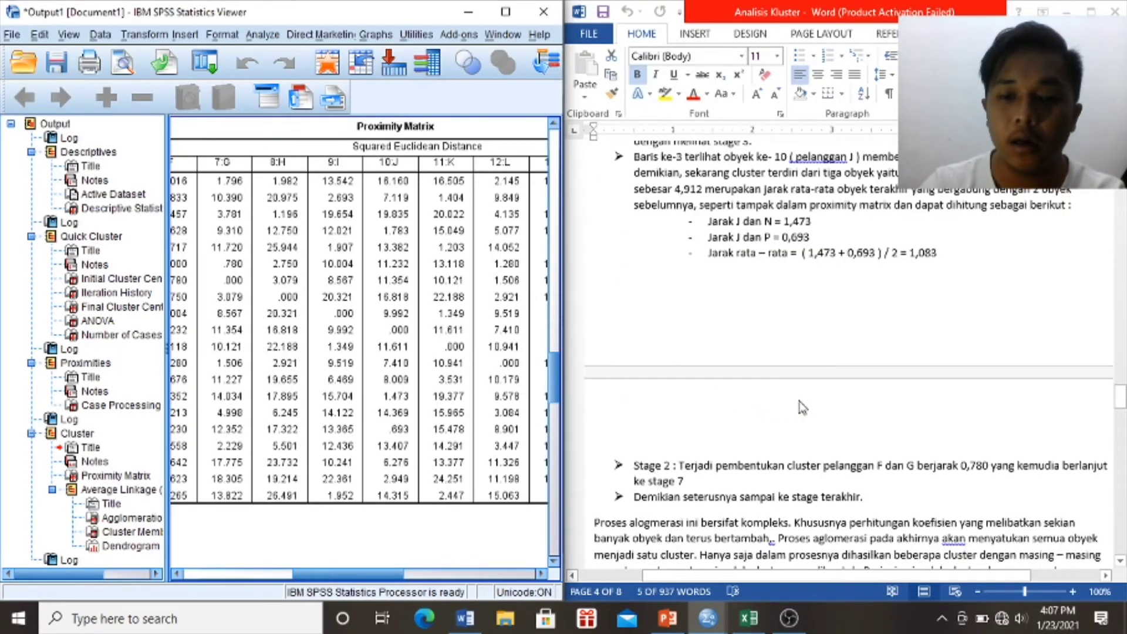
{"action": "scroll", "coordinate": [802, 407], "scroll_direction": "up", "scroll_amount": 16}
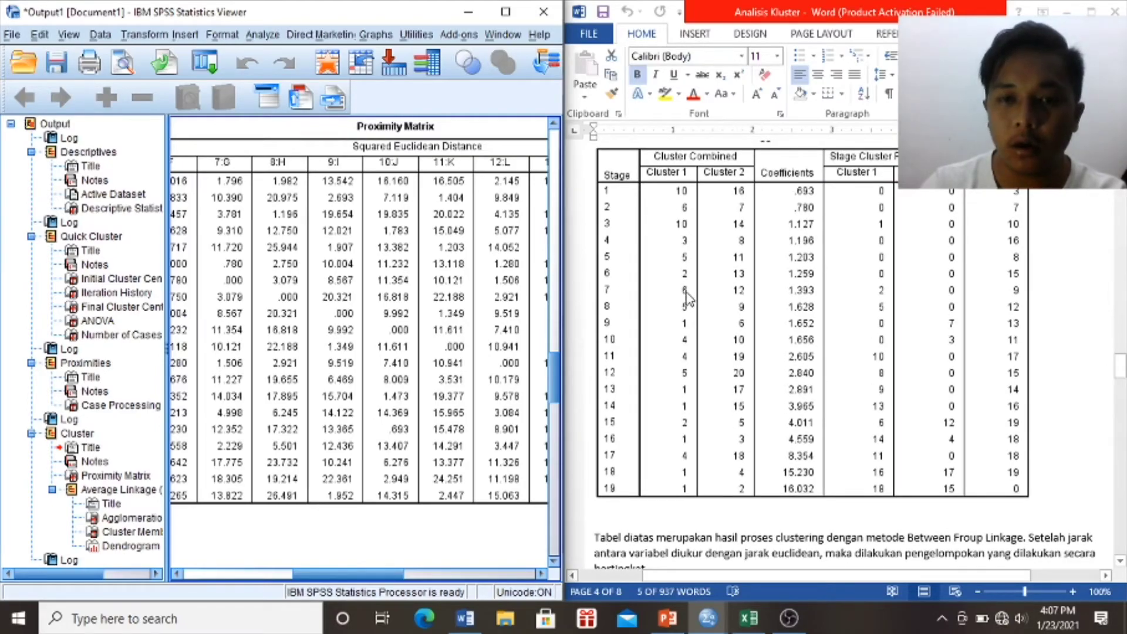
{"action": "scroll", "coordinate": [686, 297], "scroll_direction": "down", "scroll_amount": 15}
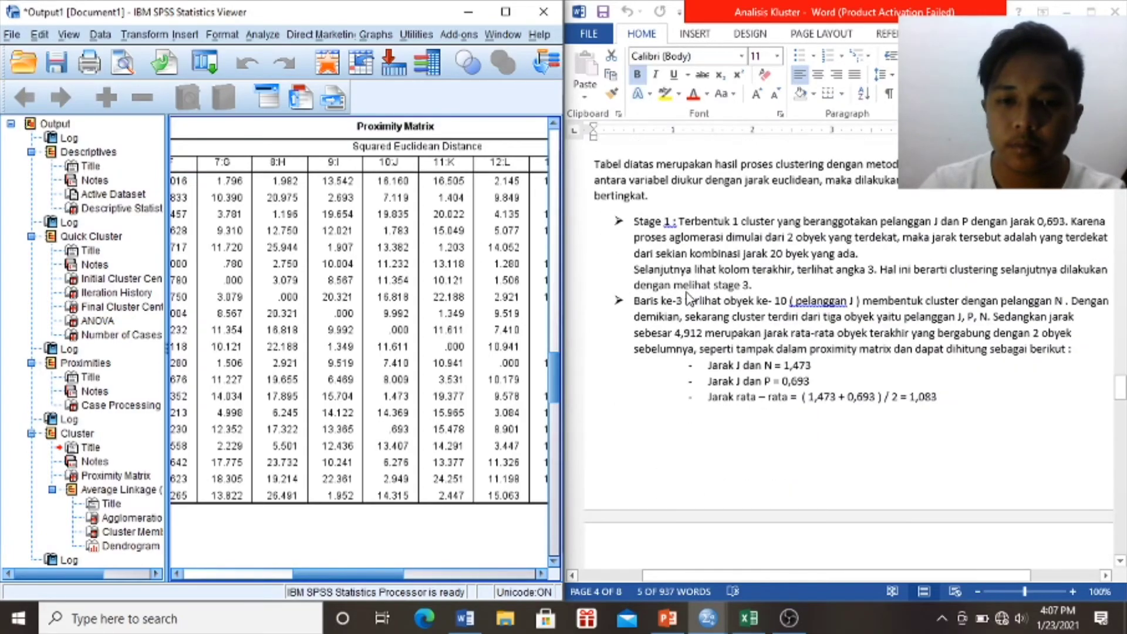
{"action": "scroll", "coordinate": [690, 299], "scroll_direction": "down", "scroll_amount": 5}
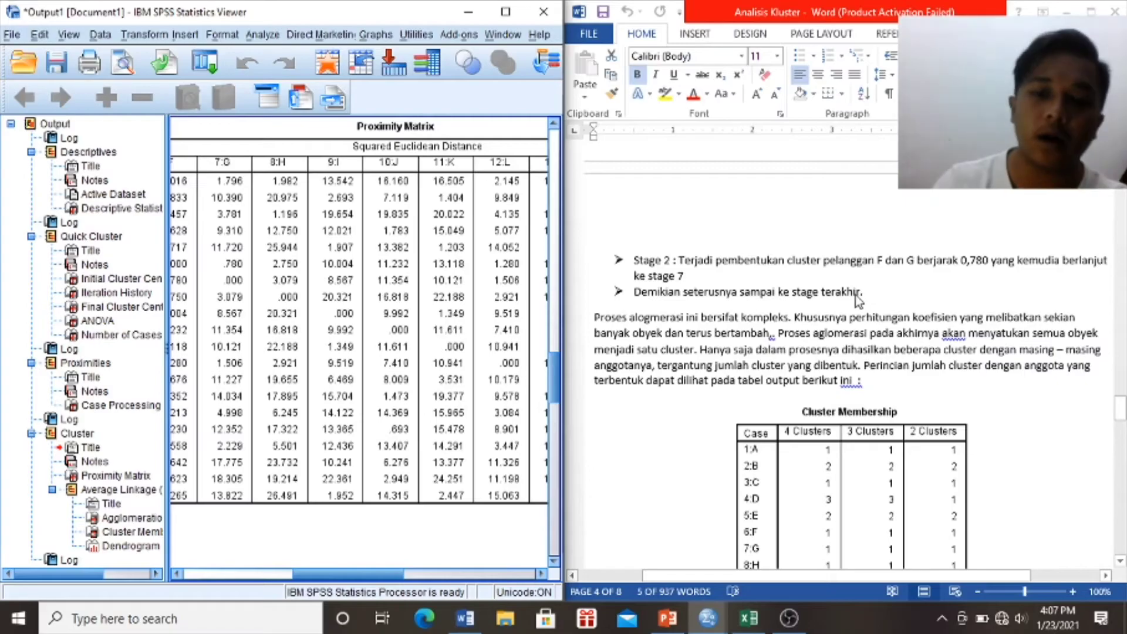
Examine the Cluster Membership table in the Word document and the SPSS output, together with the document's list of members for four clusters
{"action": "scroll", "coordinate": [857, 299], "scroll_direction": "down", "scroll_amount": 3}
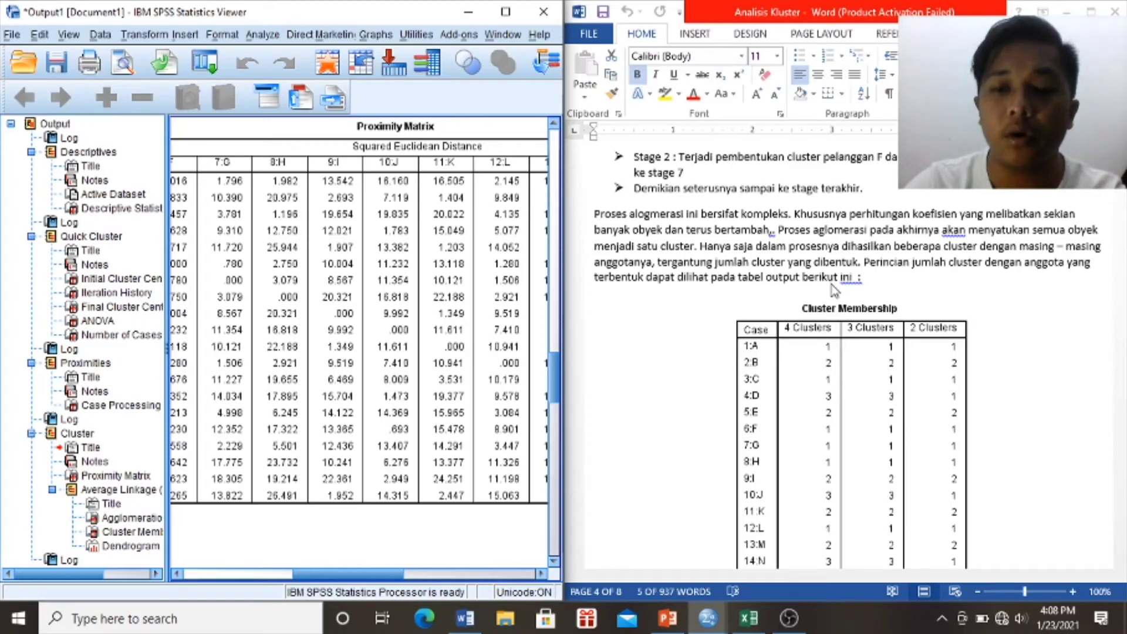
{"action": "scroll", "coordinate": [854, 288], "scroll_direction": "down", "scroll_amount": 2}
{"action": "scroll", "coordinate": [855, 289], "scroll_direction": "down", "scroll_amount": 1}
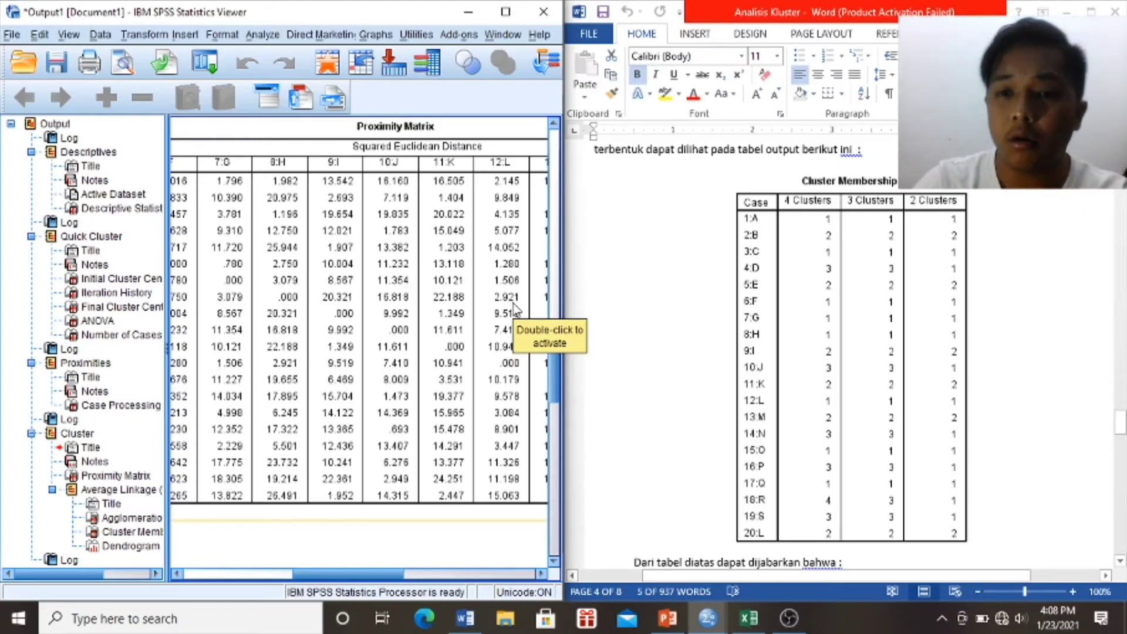
{"action": "scroll", "coordinate": [418, 310], "scroll_direction": "down", "scroll_amount": 5}
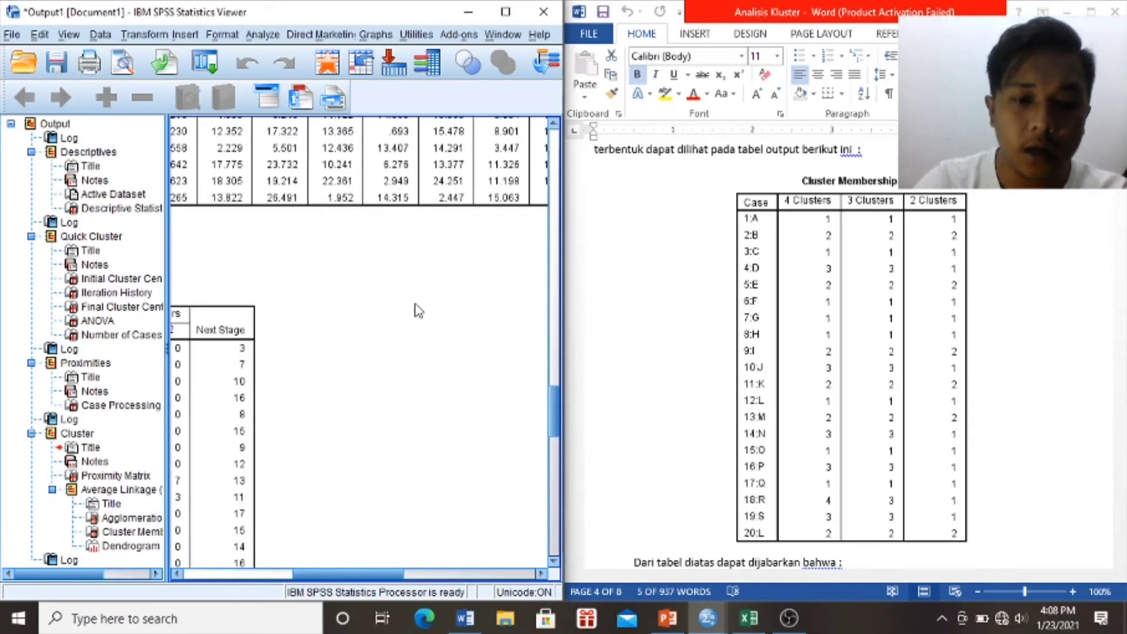
{"action": "left_click_drag", "start_coordinate": [361, 576], "coordinate": [271, 578]}
{"action": "scroll", "coordinate": [349, 440], "scroll_direction": "down", "scroll_amount": 9}
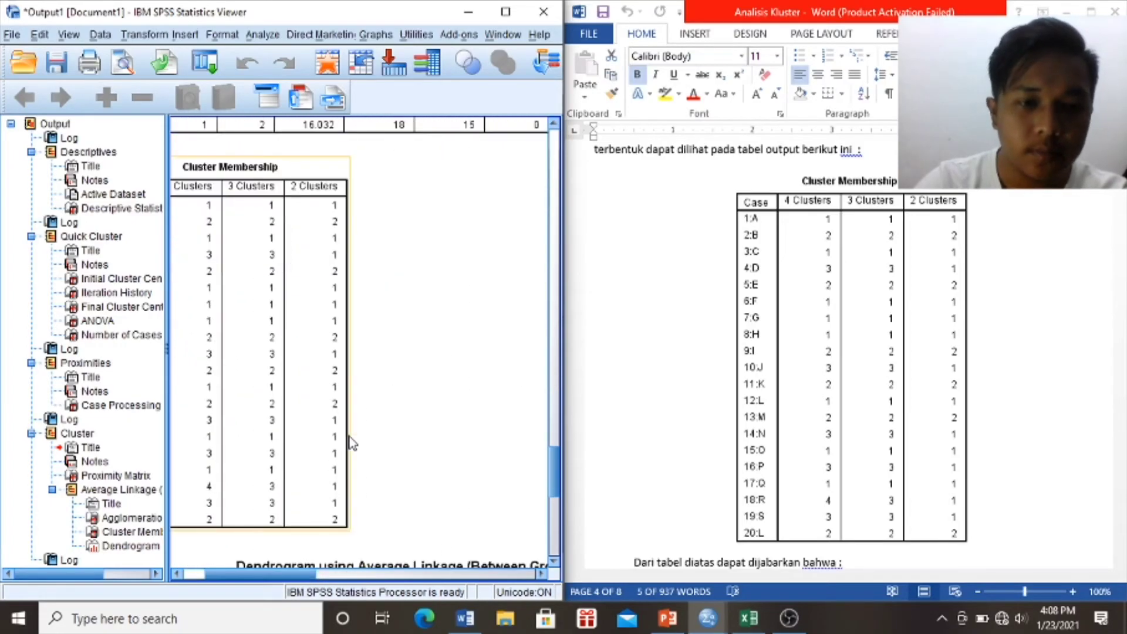
{"action": "left_click_drag", "start_coordinate": [293, 572], "coordinate": [257, 578]}
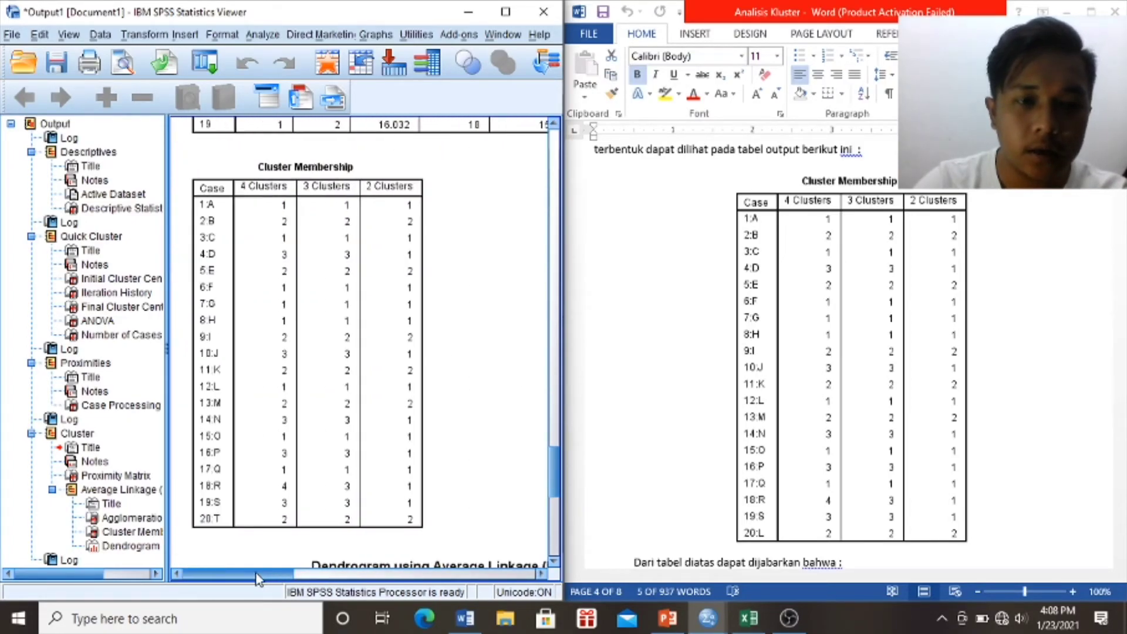
{"action": "scroll", "coordinate": [784, 406], "scroll_direction": "down", "scroll_amount": 5}
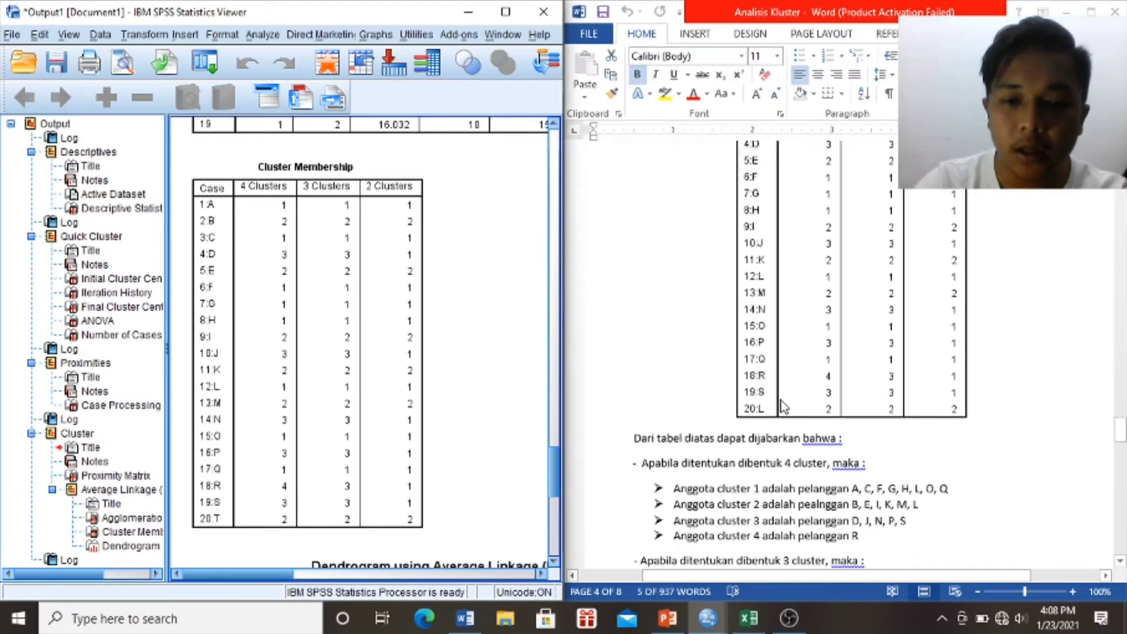
Compare the Word document's four-cluster member list with the 4 Clusters column of its Cluster Membership table
{"action": "scroll", "coordinate": [783, 405], "scroll_direction": "down", "scroll_amount": 1}
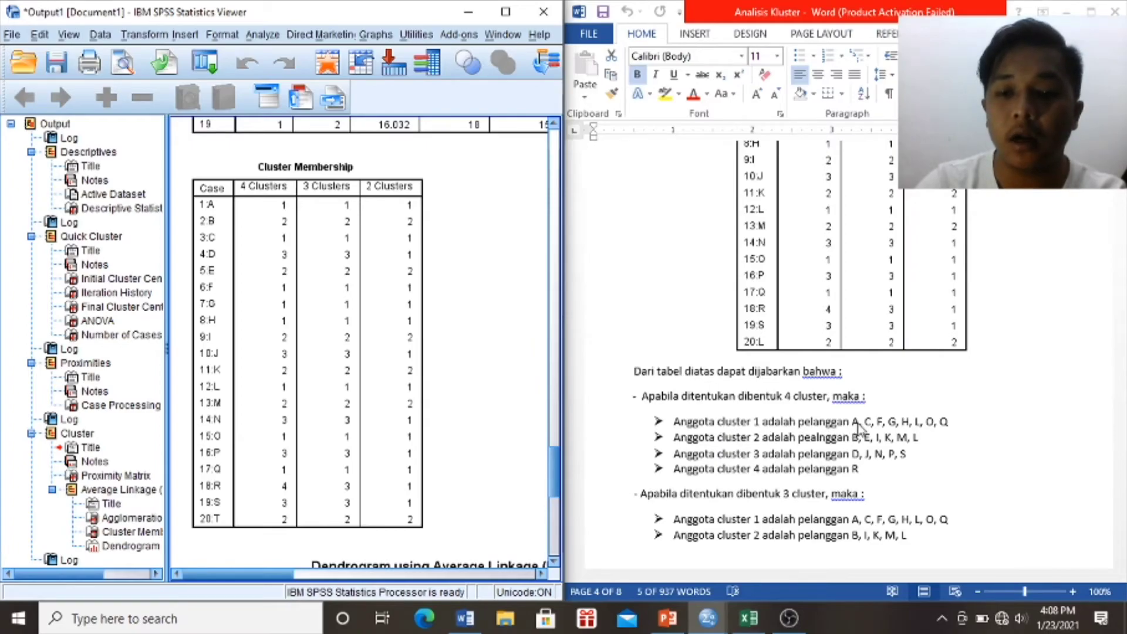
{"action": "scroll", "coordinate": [870, 350], "scroll_direction": "up", "scroll_amount": 3}
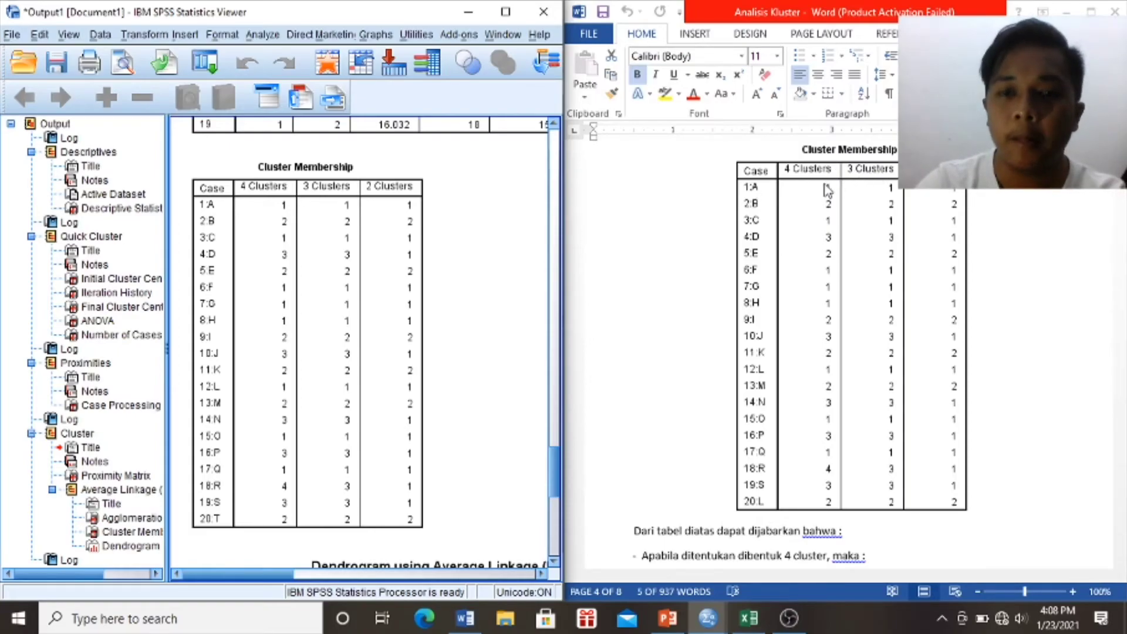
{"action": "scroll", "coordinate": [800, 274], "scroll_direction": "down", "scroll_amount": 3}
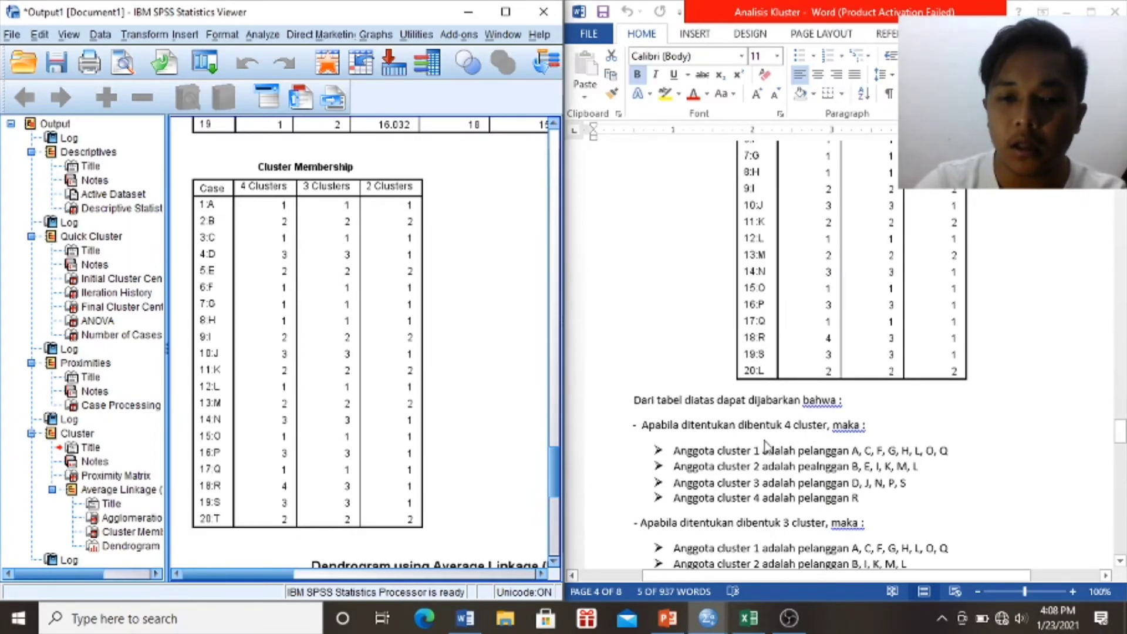
{"action": "scroll", "coordinate": [833, 272], "scroll_direction": "up", "scroll_amount": 4}
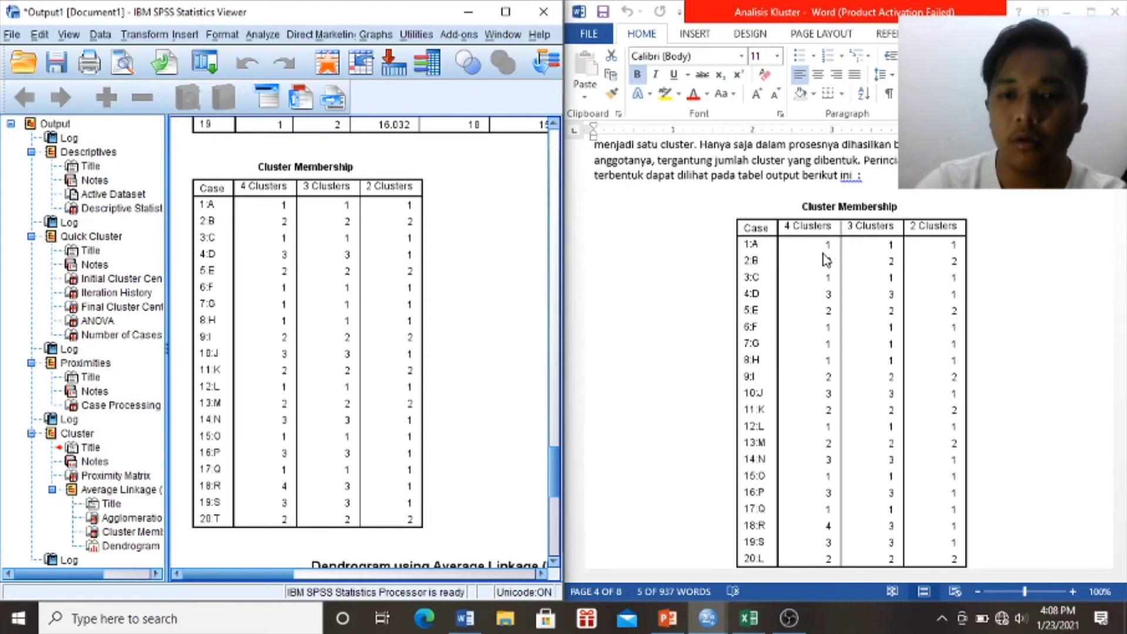
Check the document's three-cluster and two-cluster member lists against the 3 Clusters and 2 Clusters columns of the Cluster Membership table
{"action": "scroll", "coordinate": [825, 259], "scroll_direction": "down", "scroll_amount": 5}
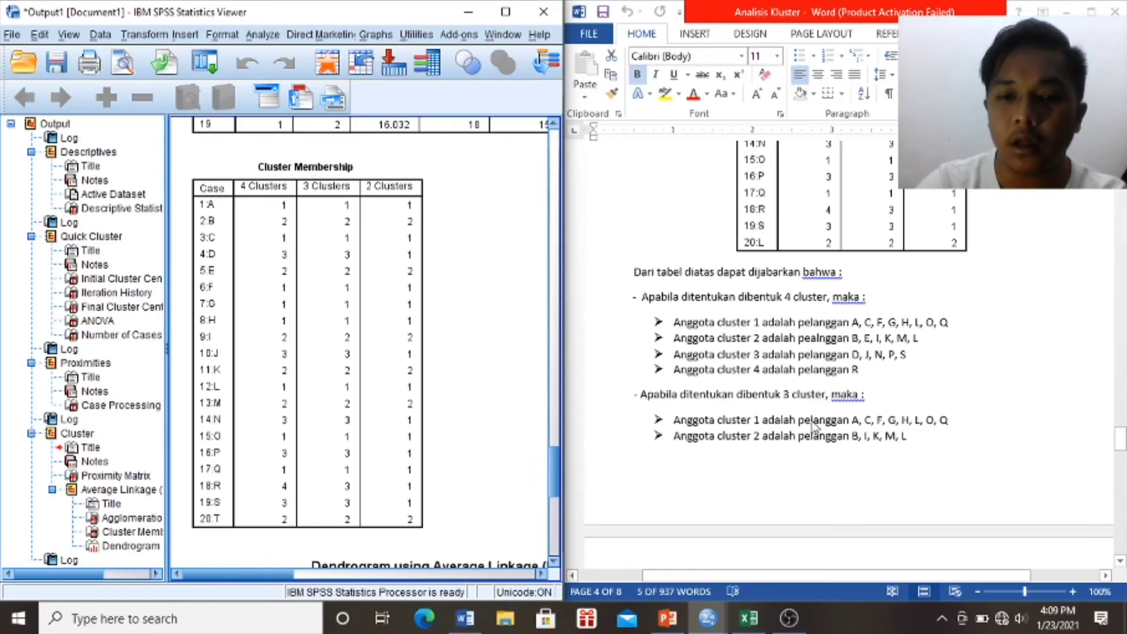
{"action": "scroll", "coordinate": [845, 428], "scroll_direction": "up", "scroll_amount": 5}
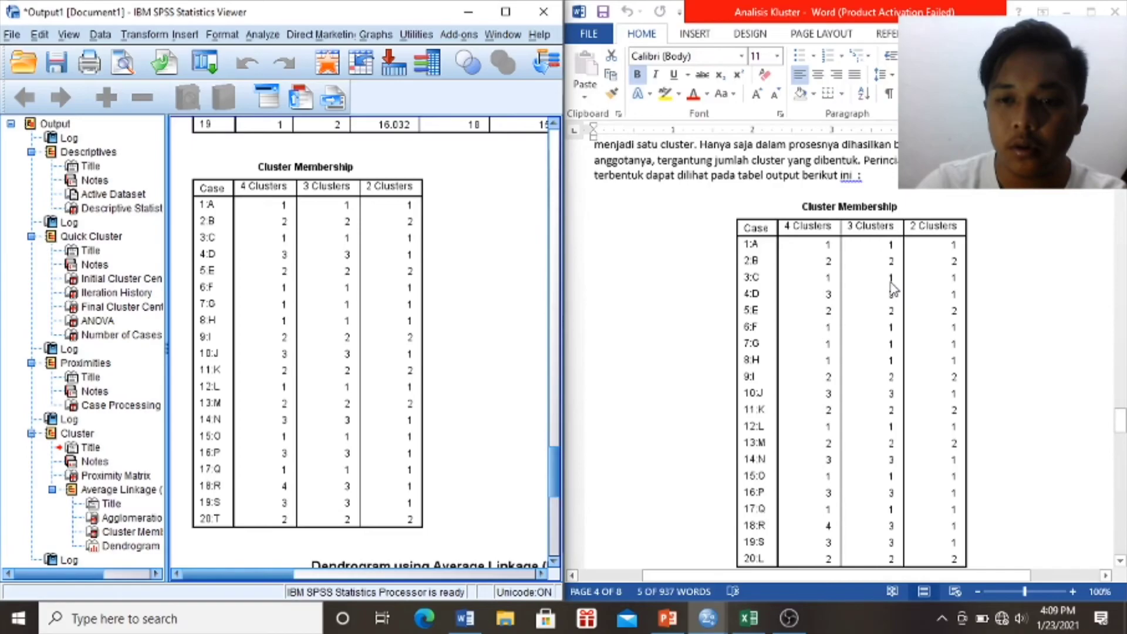
{"action": "scroll", "coordinate": [896, 324], "scroll_direction": "down", "scroll_amount": 8}
{"action": "scroll", "coordinate": [896, 319], "scroll_direction": "down", "scroll_amount": 6}
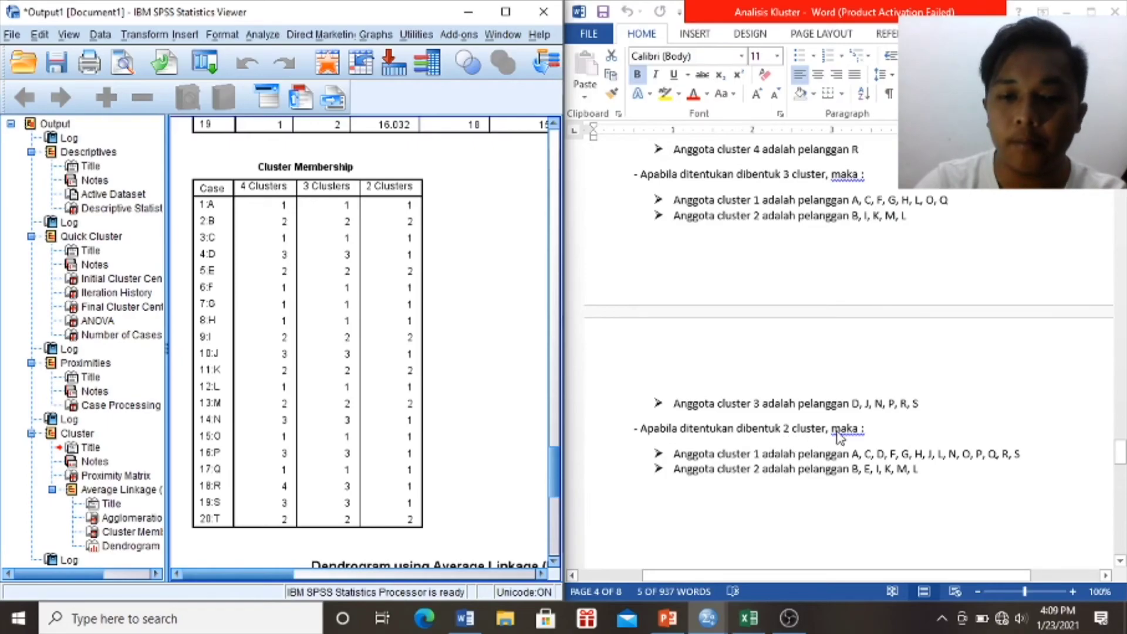
{"action": "scroll", "coordinate": [863, 461], "scroll_direction": "up", "scroll_amount": 8}
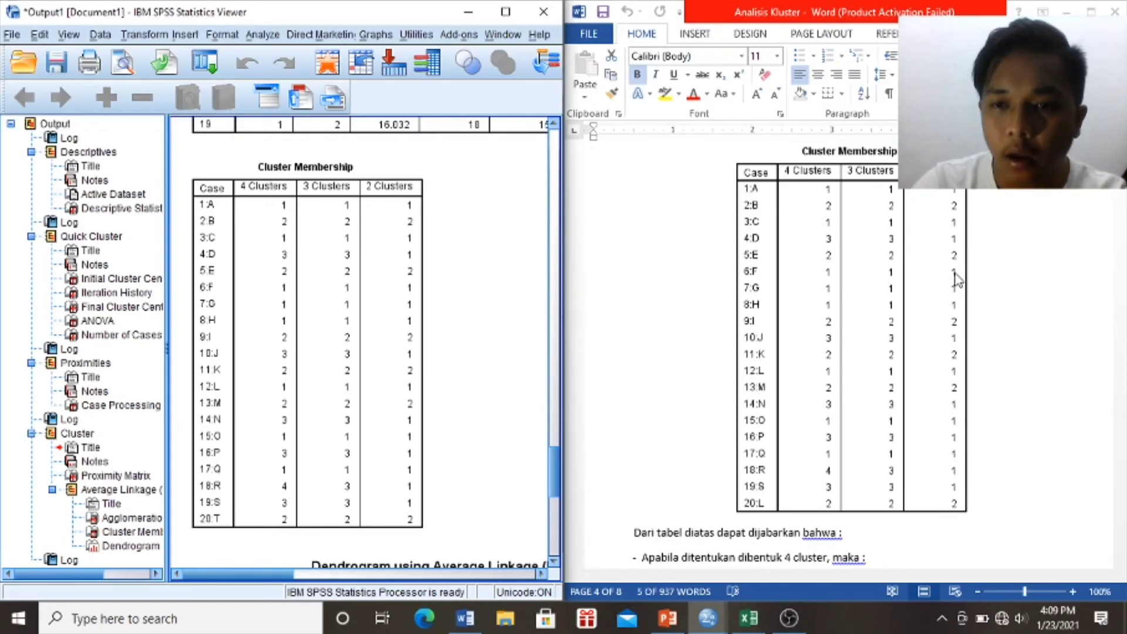
{"action": "scroll", "coordinate": [956, 302], "scroll_direction": "down", "scroll_amount": 2}
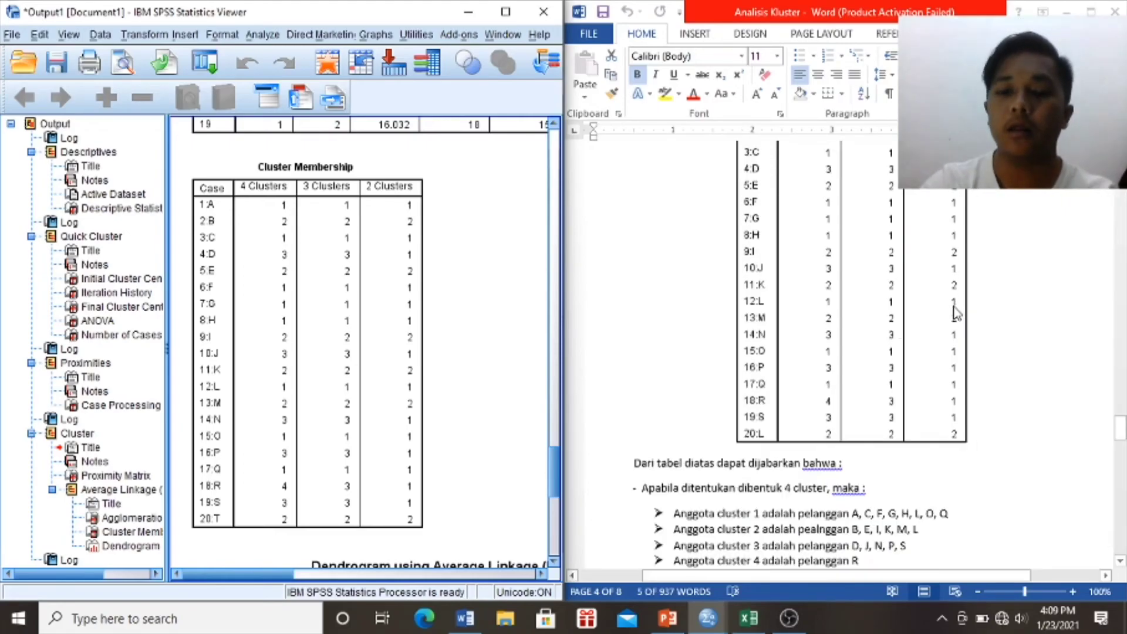
Examine the Average Linkage (Between Groups) dendrogram in both the Word document and the SPSS output
{"action": "scroll", "coordinate": [956, 313], "scroll_direction": "down", "scroll_amount": 20}
{"action": "scroll", "coordinate": [955, 313], "scroll_direction": "down", "scroll_amount": 5}
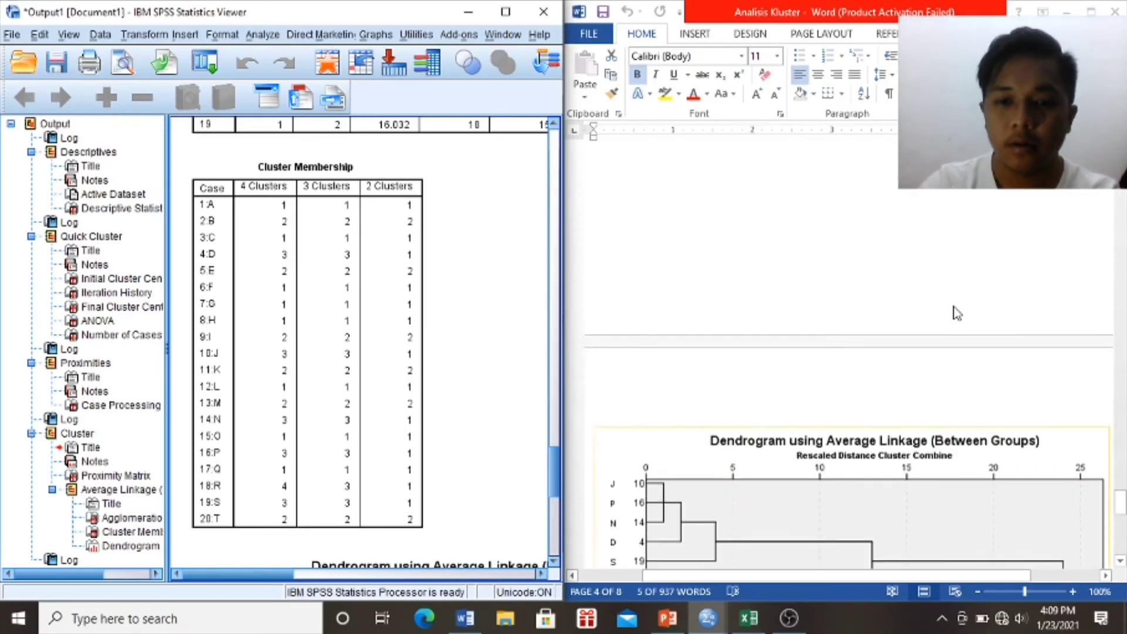
{"action": "scroll", "coordinate": [956, 313], "scroll_direction": "down", "scroll_amount": 6}
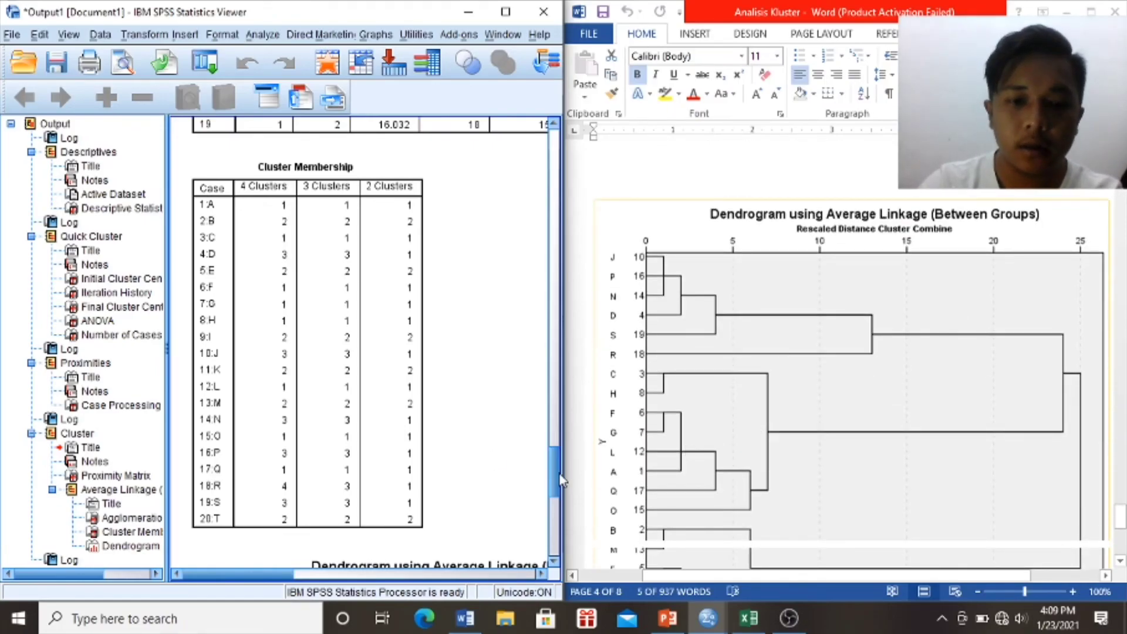
{"action": "scroll", "coordinate": [365, 434], "scroll_direction": "down", "scroll_amount": 5}
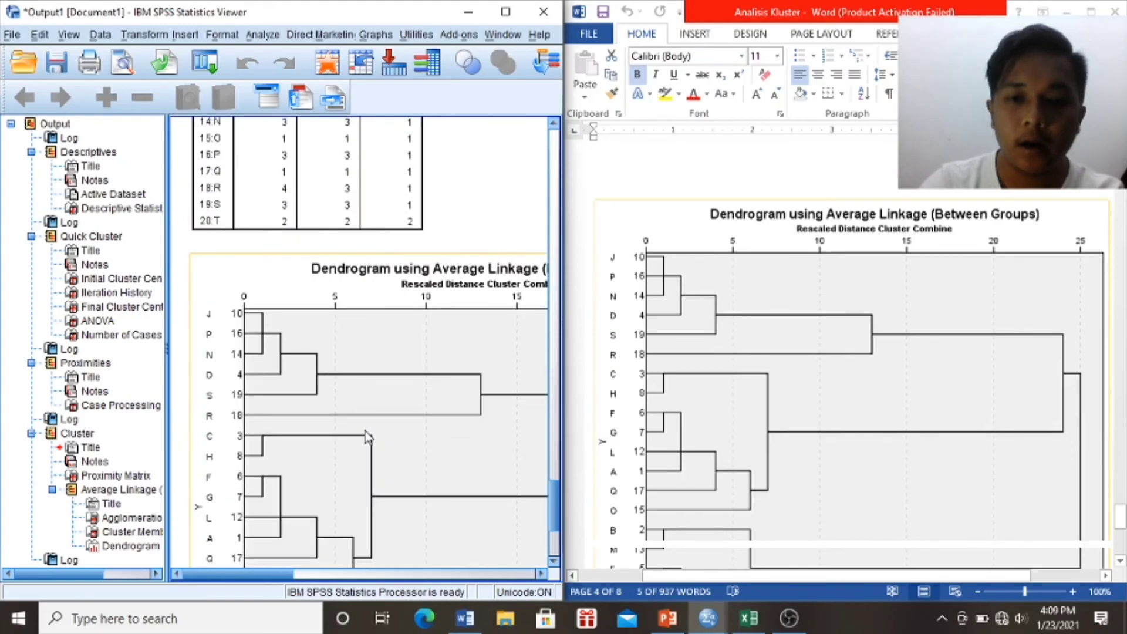
{"action": "scroll", "coordinate": [367, 437], "scroll_direction": "down", "scroll_amount": 3}
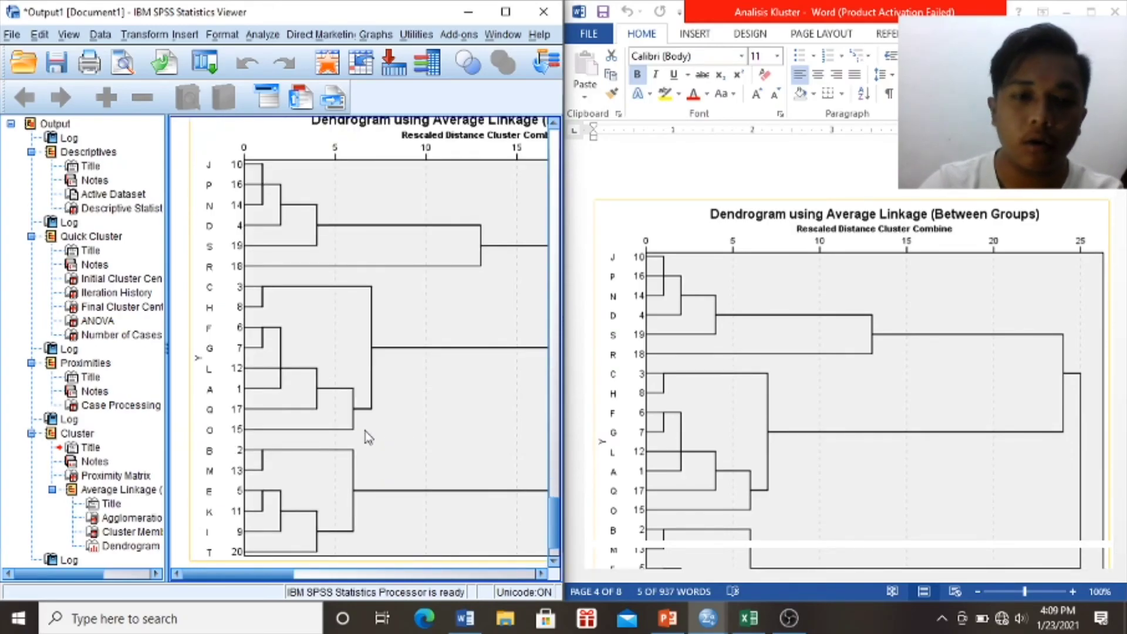
{"action": "scroll", "coordinate": [365, 435], "scroll_direction": "up", "scroll_amount": 1}
{"action": "scroll", "coordinate": [365, 437], "scroll_direction": "down", "scroll_amount": 2}
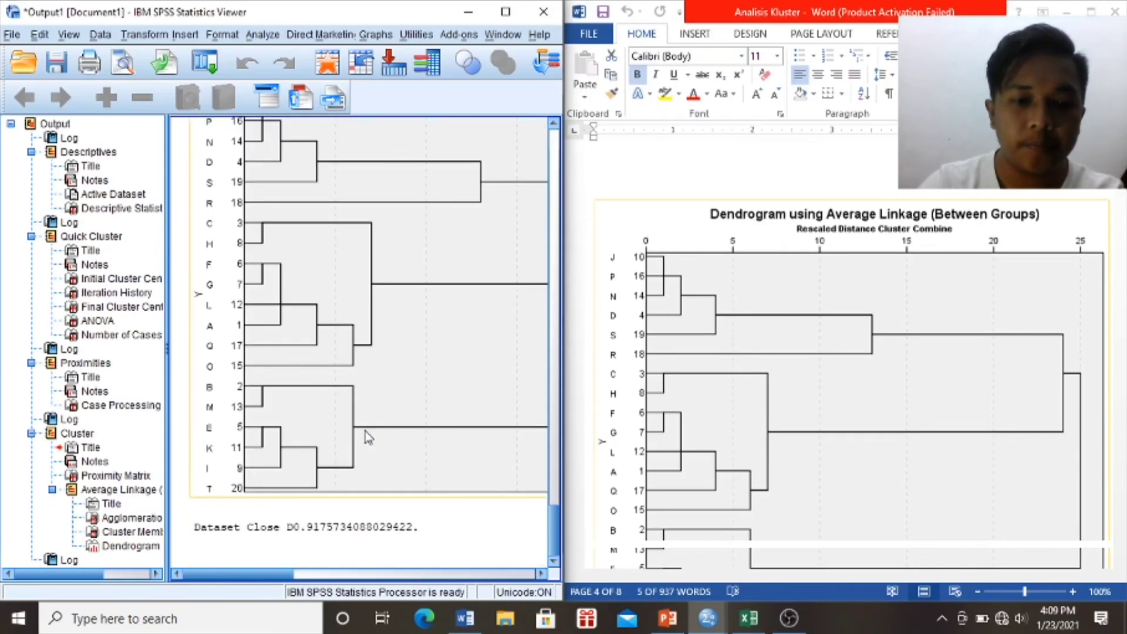
Read the Word document's explanation of the dendrogram and trace its two-cluster example through the customers in the diagram
{"action": "scroll", "coordinate": [907, 331], "scroll_direction": "down", "scroll_amount": 3}
{"action": "scroll", "coordinate": [907, 335], "scroll_direction": "up", "scroll_amount": 1}
{"action": "scroll", "coordinate": [907, 335], "scroll_direction": "down", "scroll_amount": 6}
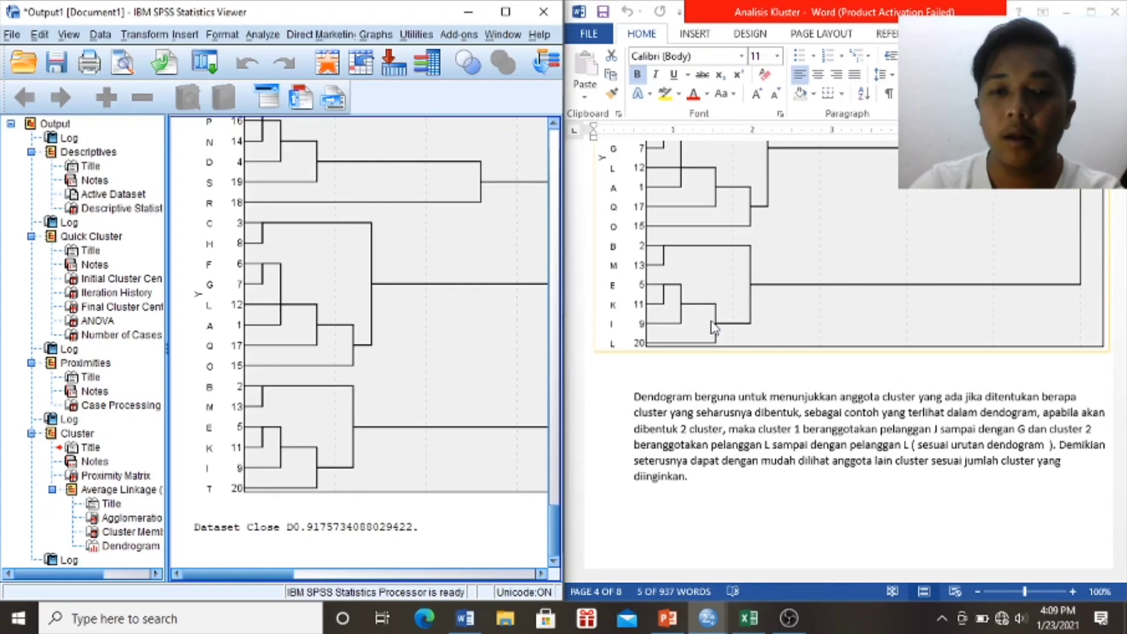
{"action": "scroll", "coordinate": [714, 327], "scroll_direction": "up", "scroll_amount": 3}
{"action": "scroll", "coordinate": [713, 327], "scroll_direction": "up", "scroll_amount": 2}
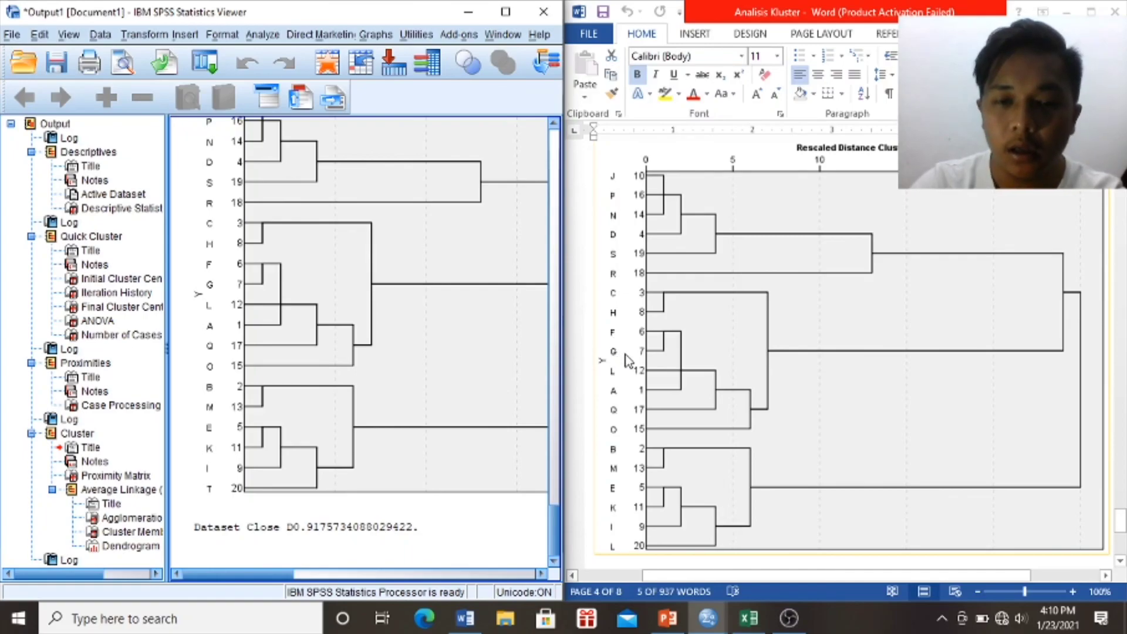
{"action": "scroll", "coordinate": [696, 352], "scroll_direction": "down", "scroll_amount": 4}
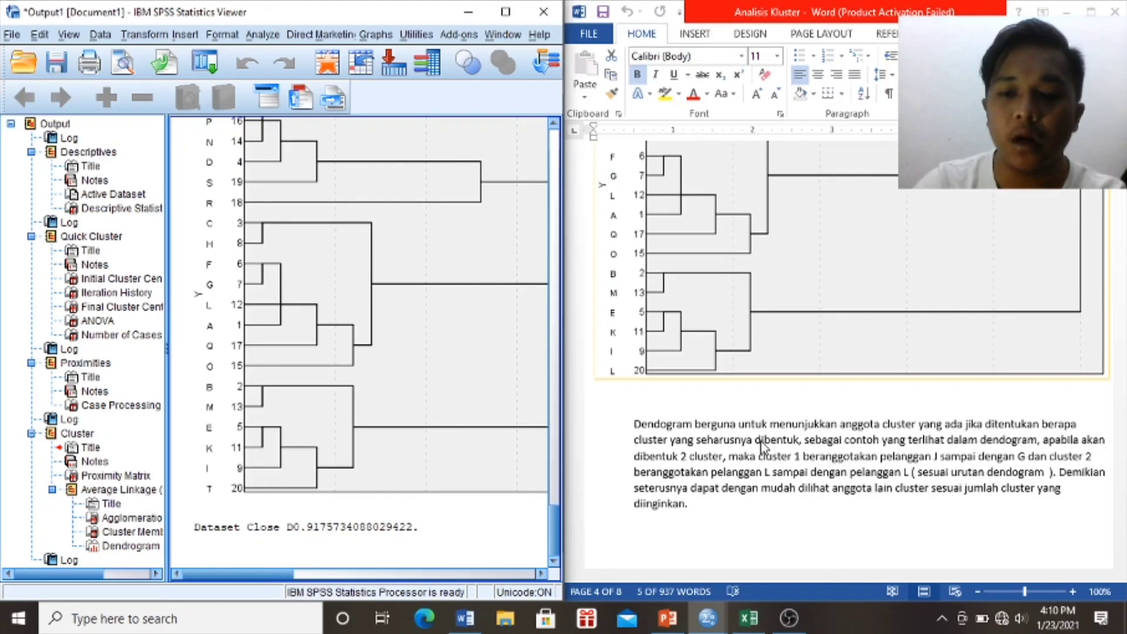
{"action": "scroll", "coordinate": [762, 447], "scroll_direction": "down", "scroll_amount": 3}
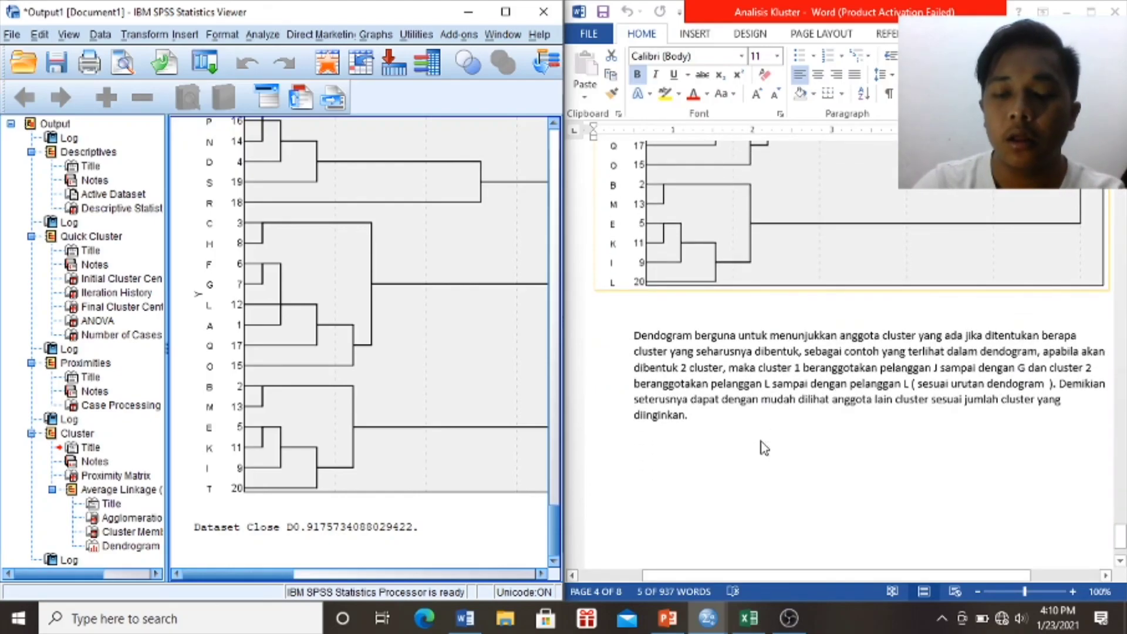
{"action": "scroll", "coordinate": [762, 447], "scroll_direction": "down", "scroll_amount": 3}
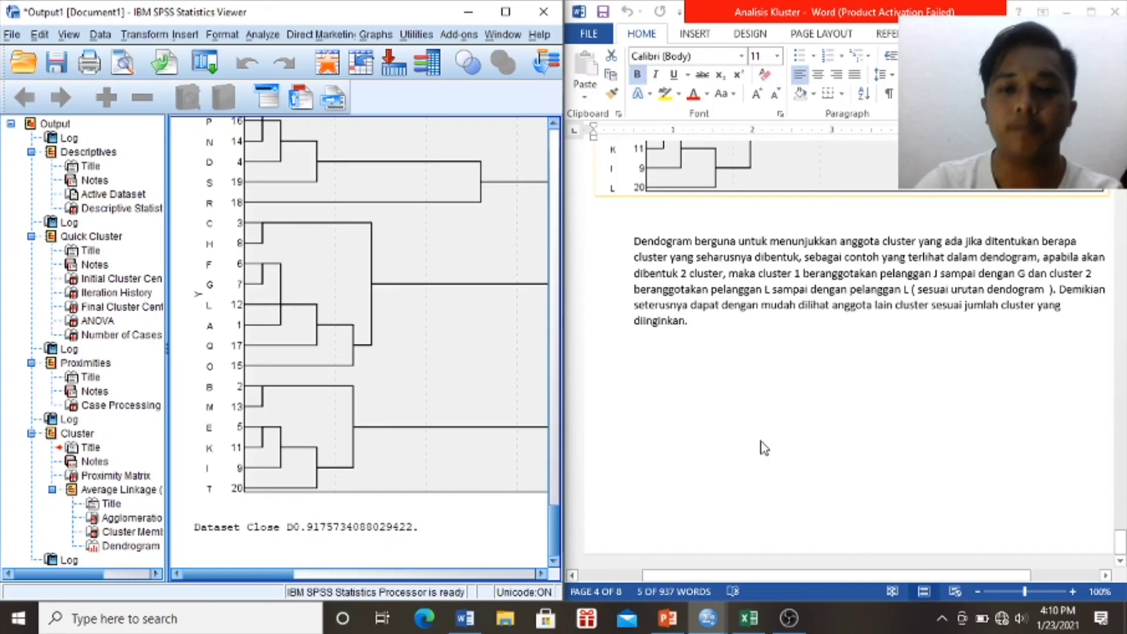